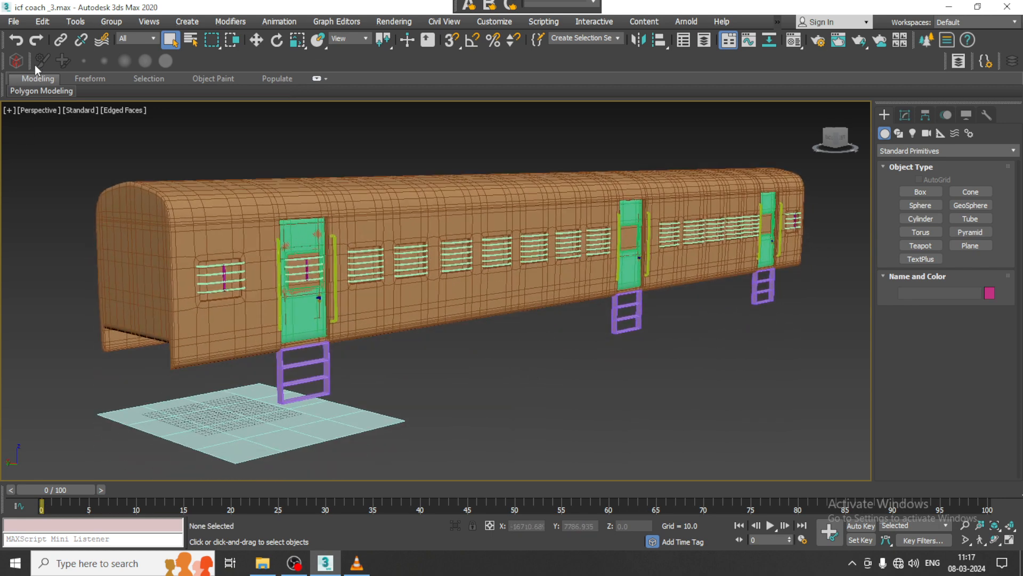
Step: Open the reference image icff.jpg, place it beside the coach model and compare its windows and door area closely
click(16, 23)
click(54, 100)
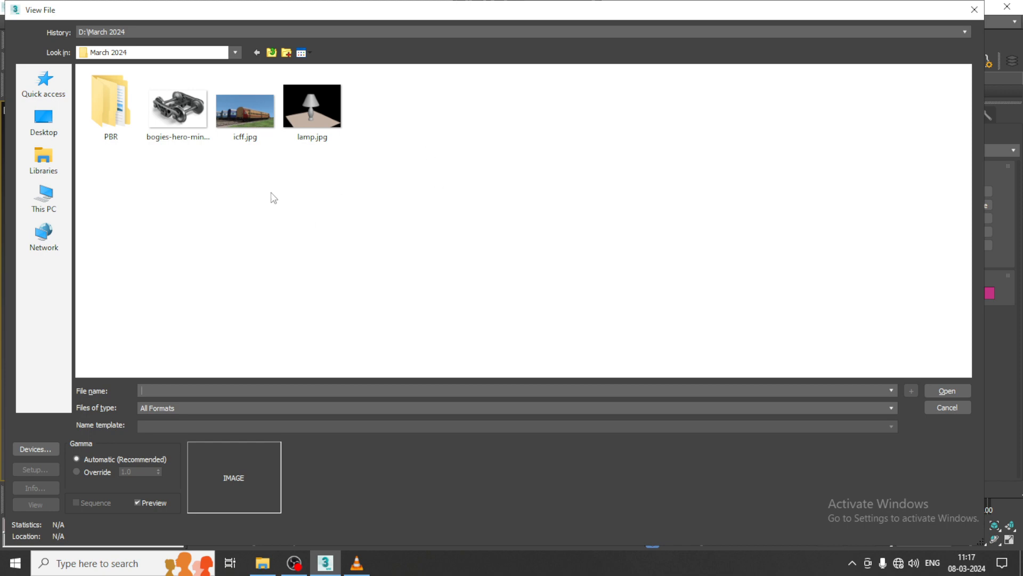
double_click(242, 124)
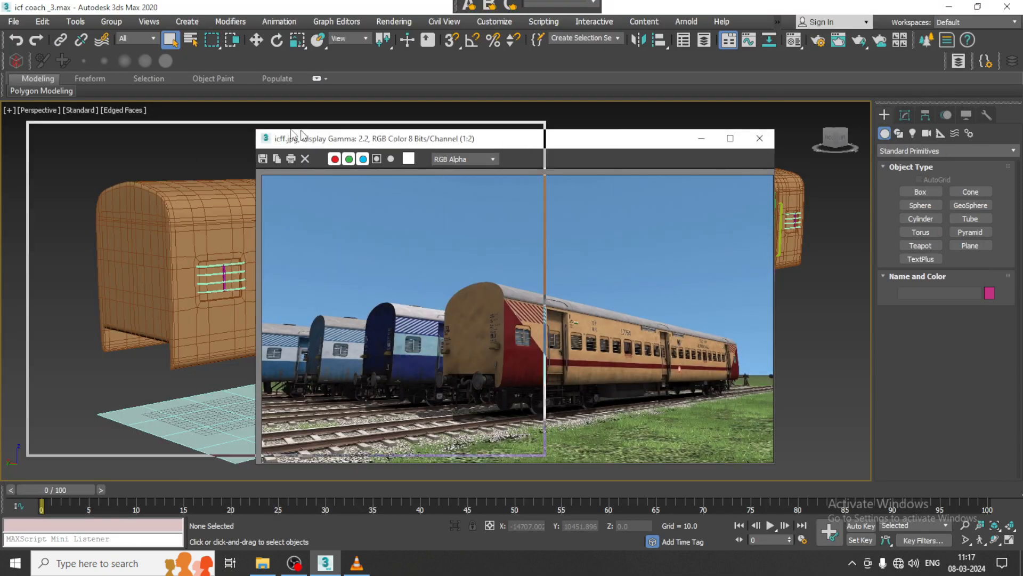
drag(531, 146, 231, 104)
scroll(264, 338, up, 2)
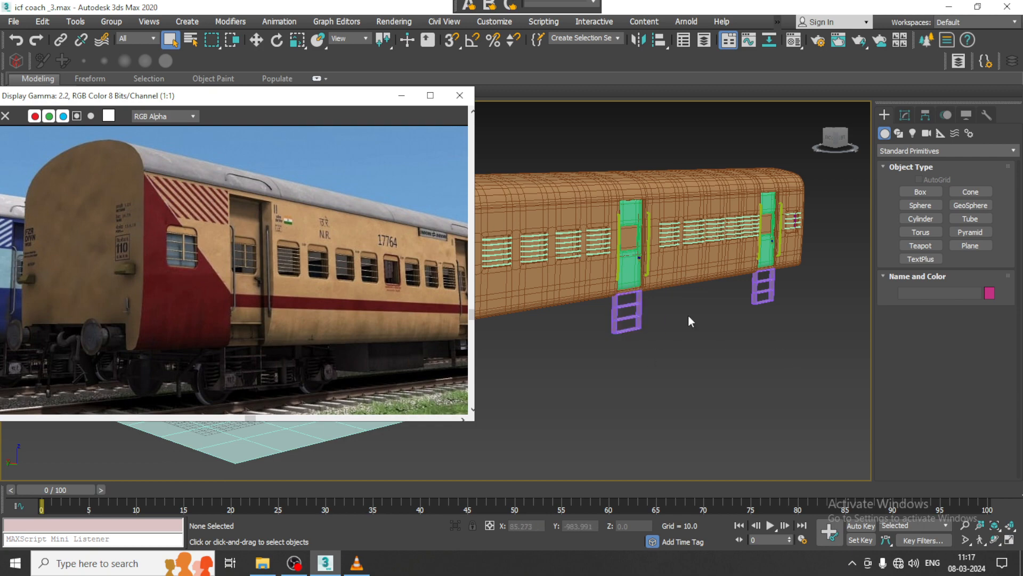
alt+middle_drag(689, 319, 698, 288)
scroll(586, 296, up, 6)
scroll(698, 287, down, 7)
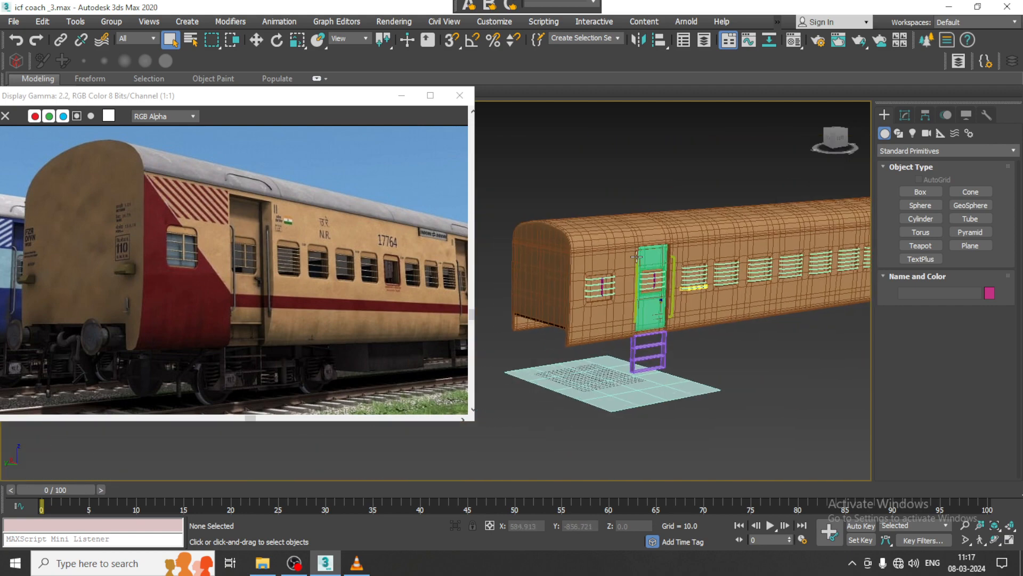
scroll(636, 257, up, 5)
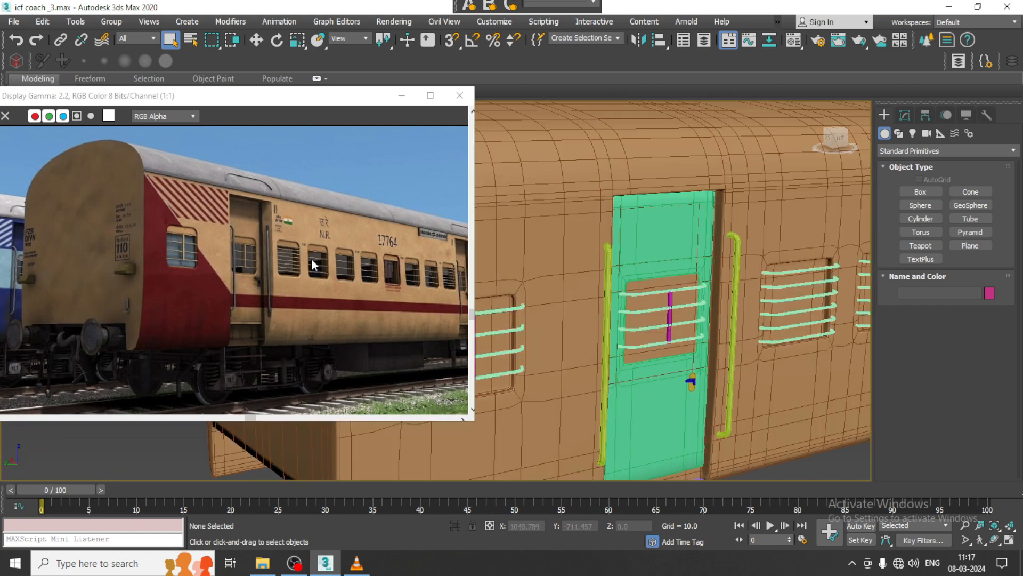
scroll(323, 269, up, 2)
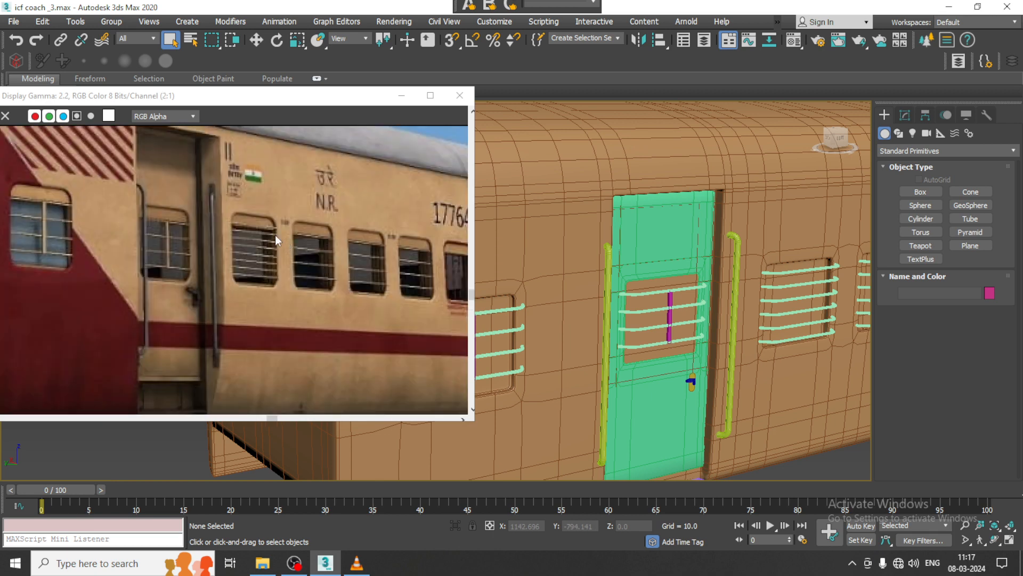
Step: Start spline creation and show the bars of the coach's first window in a maximized Left view
click(899, 133)
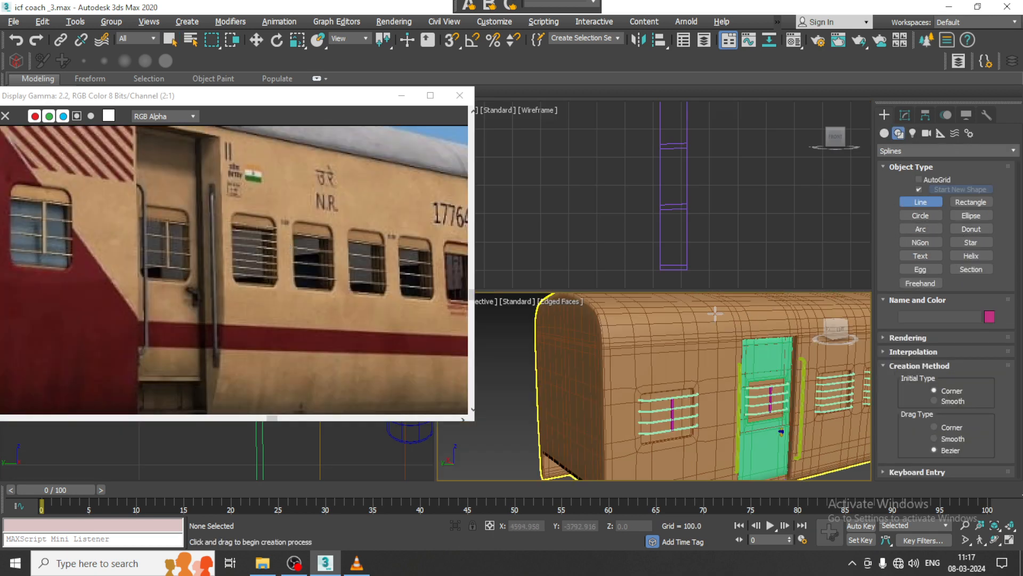
key(alt+w)
middle_click(351, 449)
key(alt+w)
scroll(550, 406, down, 10)
middle_drag(550, 407, 712, 301)
scroll(784, 292, down, 3)
scroll(711, 301, up, 7)
middle_drag(587, 287, 786, 315)
scroll(785, 315, up, 4)
scroll(785, 315, down, 2)
middle_drag(745, 287, 906, 307)
middle_drag(597, 288, 684, 340)
scroll(684, 340, up, 5)
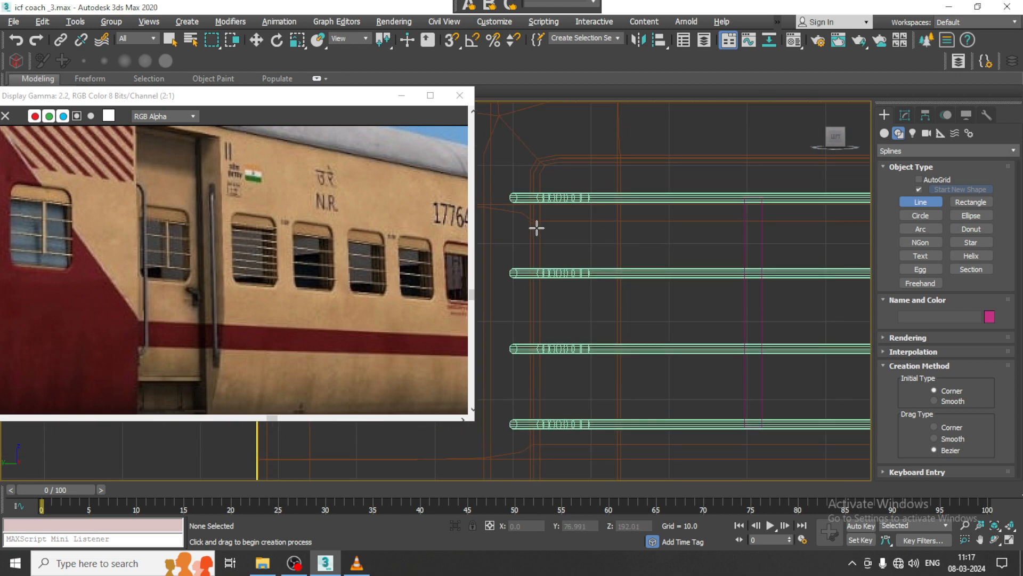
click(536, 219)
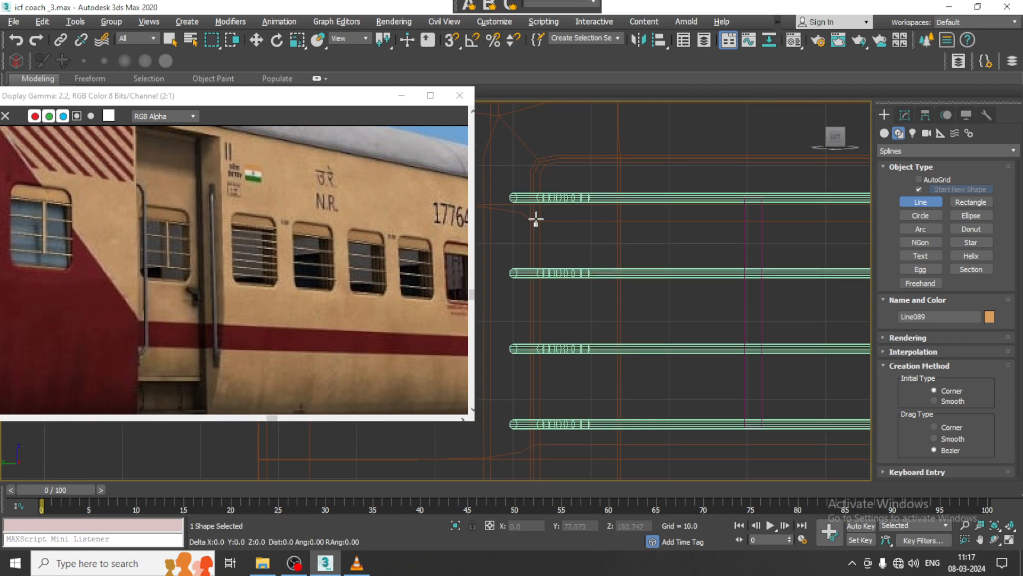
click(537, 159)
middle_drag(752, 165, 587, 197)
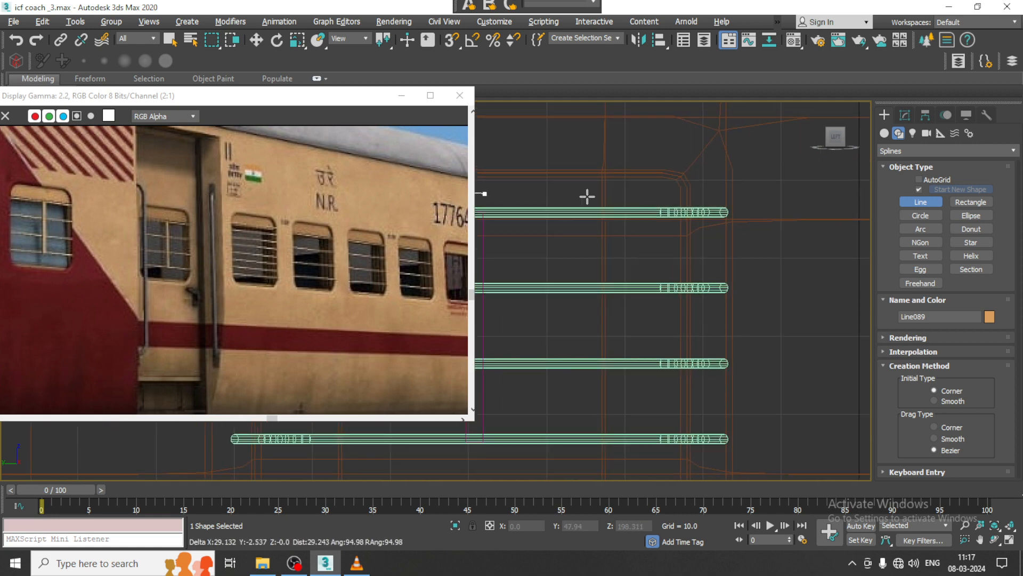
click(688, 174)
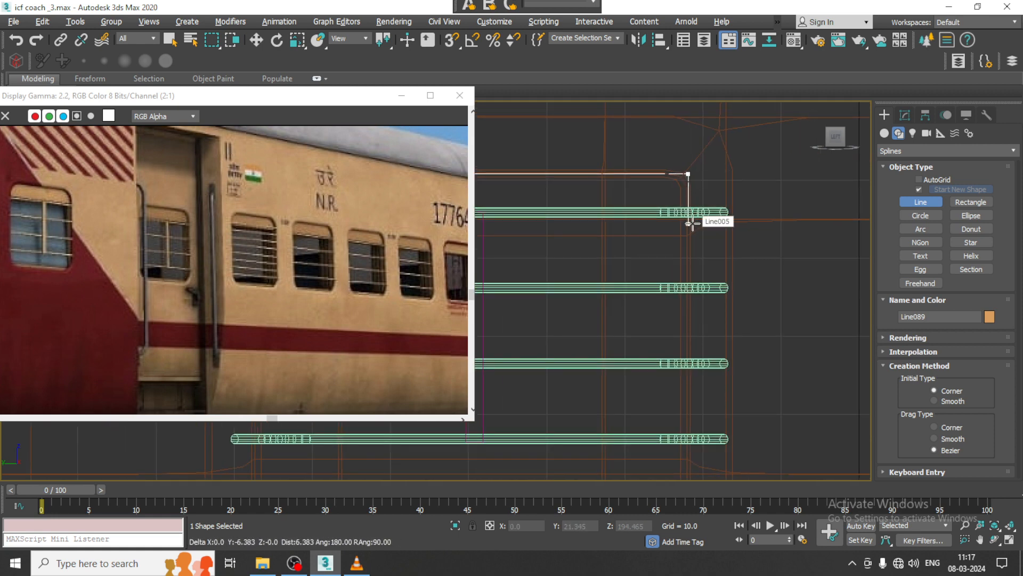
right_click(690, 223)
right_click(797, 241)
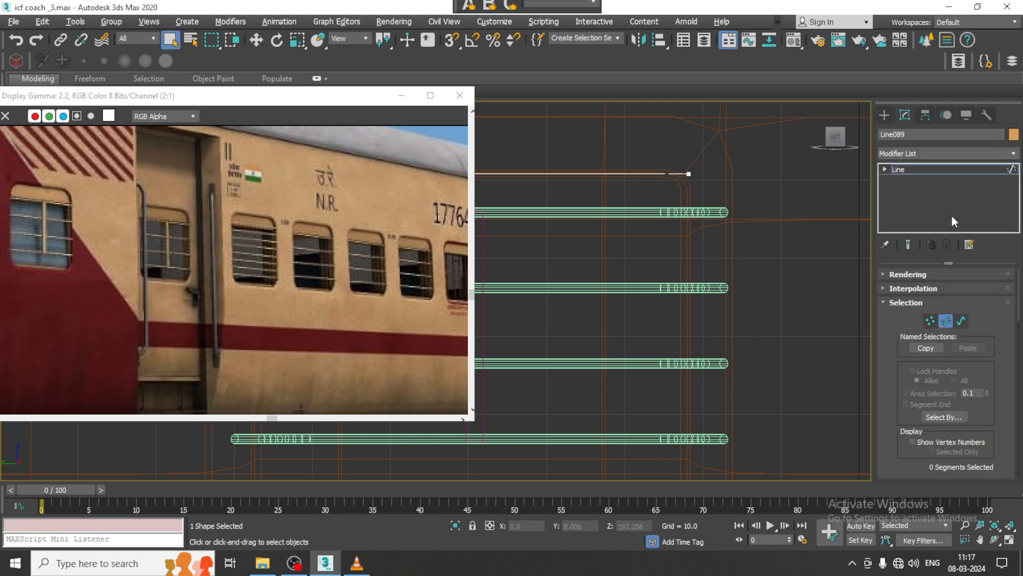
click(942, 168)
key(Delete)
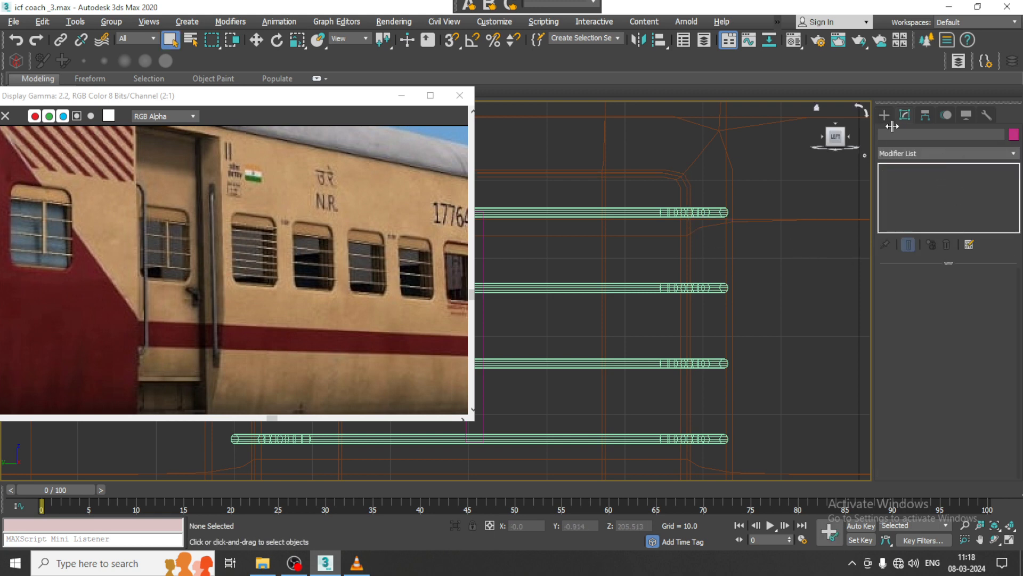
Step: Draw a rectangle spanning the upper part of the first window opening and convert it to an editable spline
click(886, 117)
click(960, 202)
key(z)
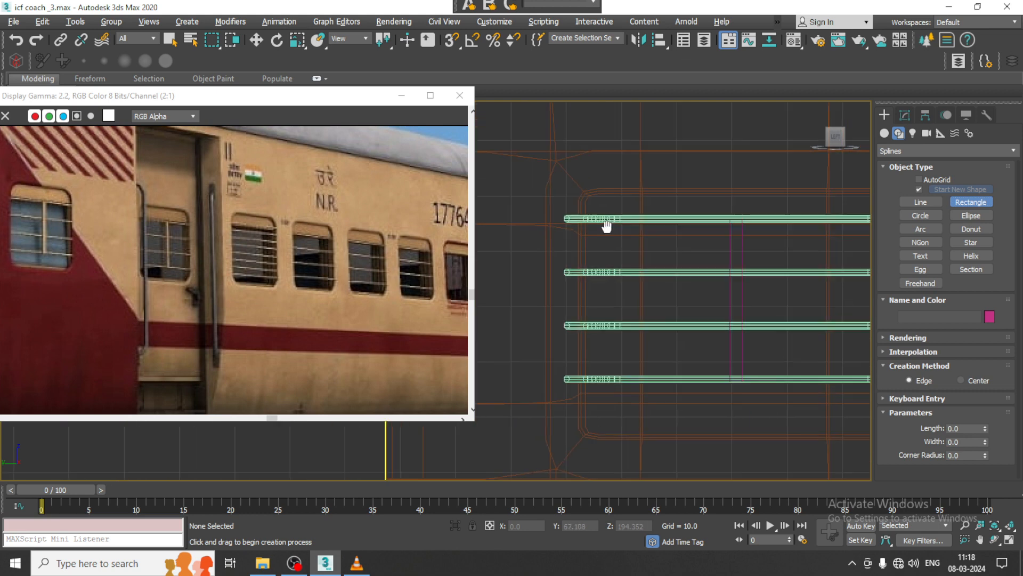
drag(529, 192, 829, 241)
key(w)
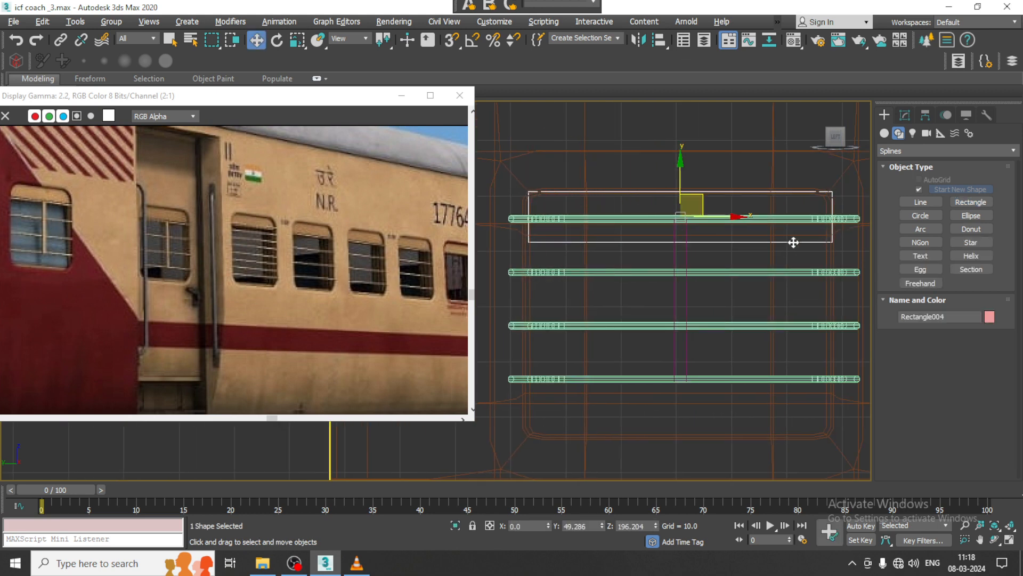
right_click(573, 194)
mouse_move(637, 330)
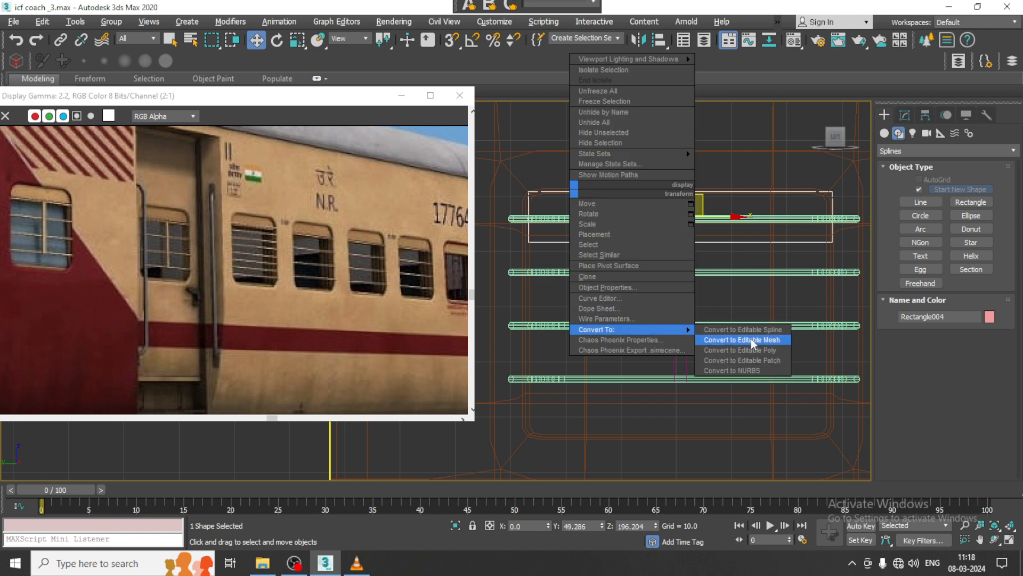
click(749, 337)
Step: Fillet the rectangle's two upper corners by about 3.36 and adjust the top vertices to follow the window's rounded corners
click(832, 191)
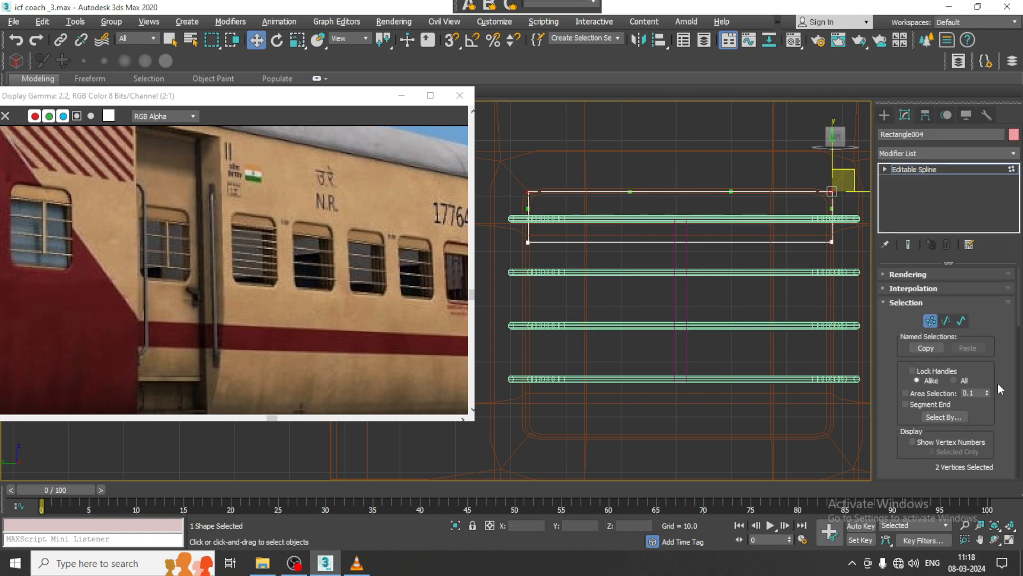
scroll(909, 445, down, 6)
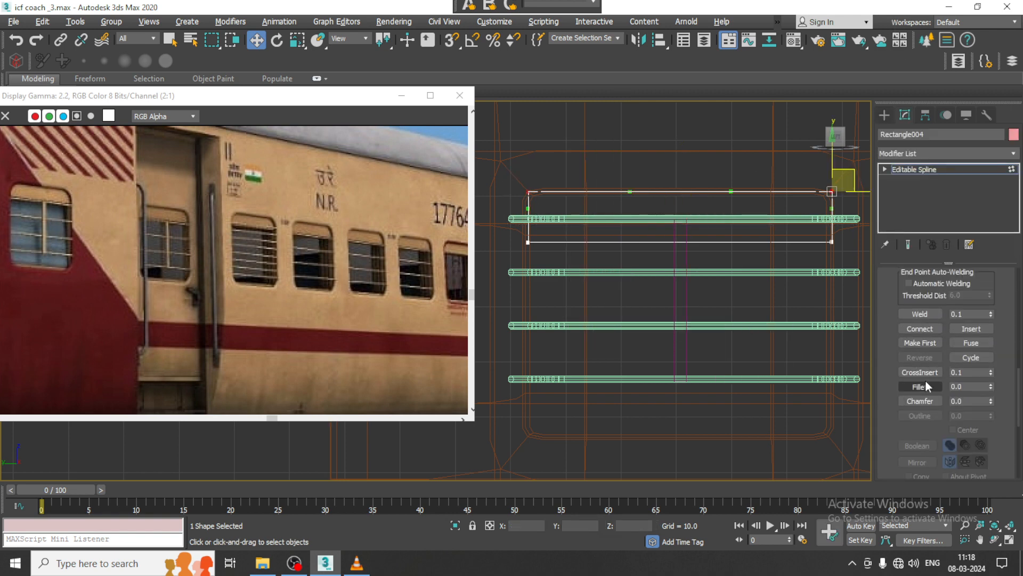
click(920, 386)
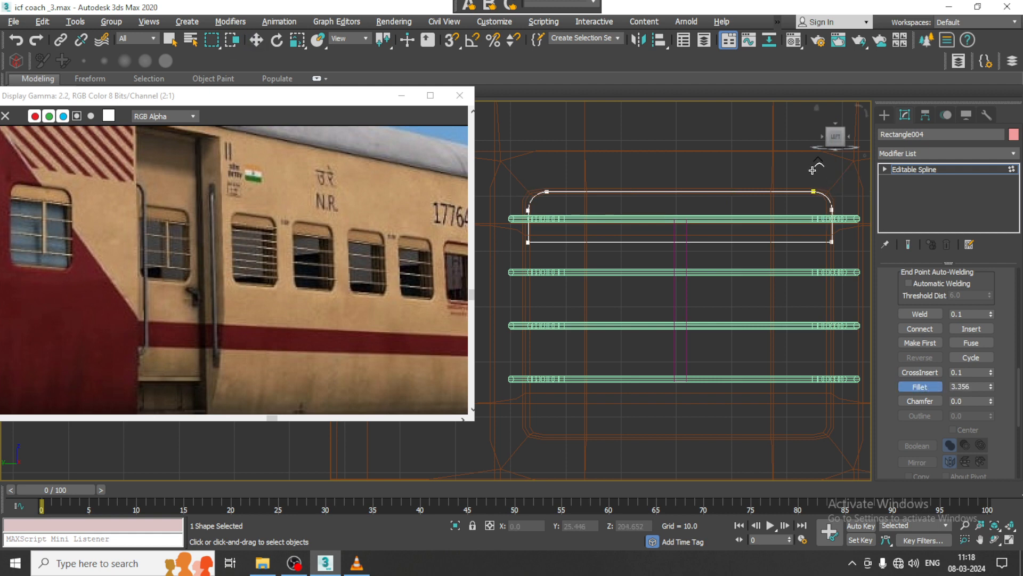
scroll(613, 206, up, 2)
middle_drag(614, 206, 684, 207)
key(1)
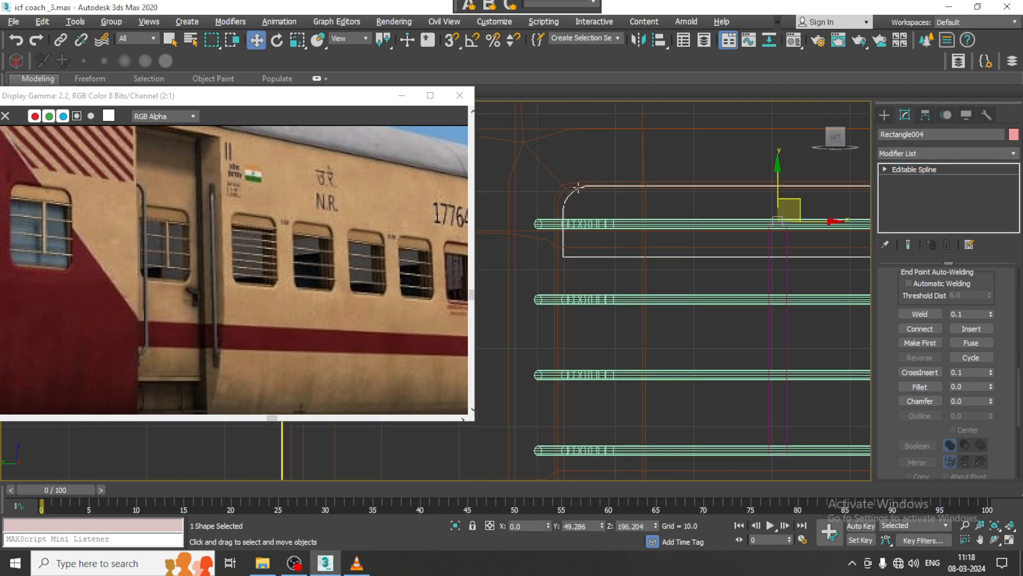
key(1)
drag(632, 307, 634, 308)
drag(647, 189, 632, 186)
middle_drag(723, 215, 528, 216)
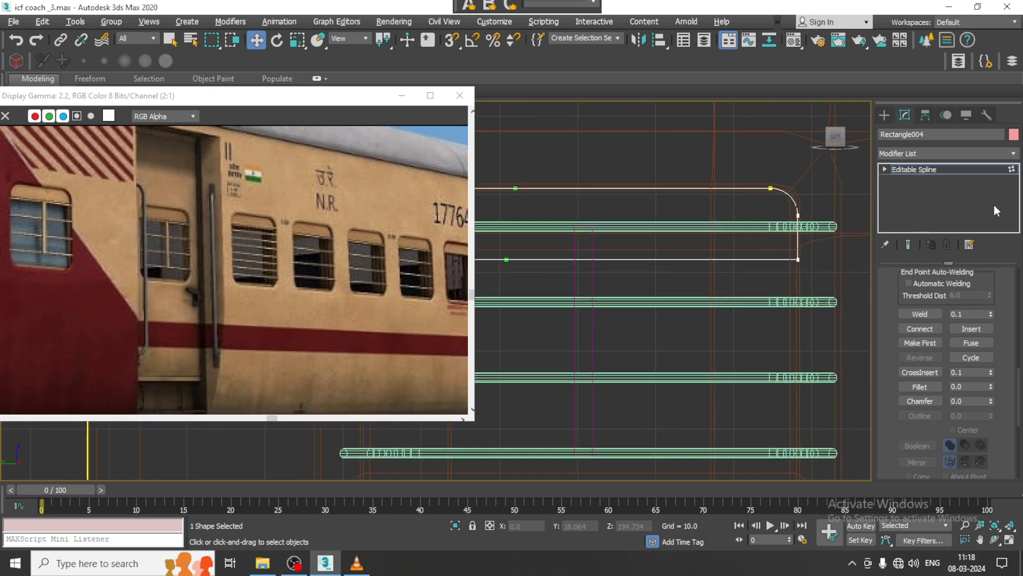
Step: Apply an Extrude modifier to the round-cornered rectangle
click(961, 169)
click(954, 154)
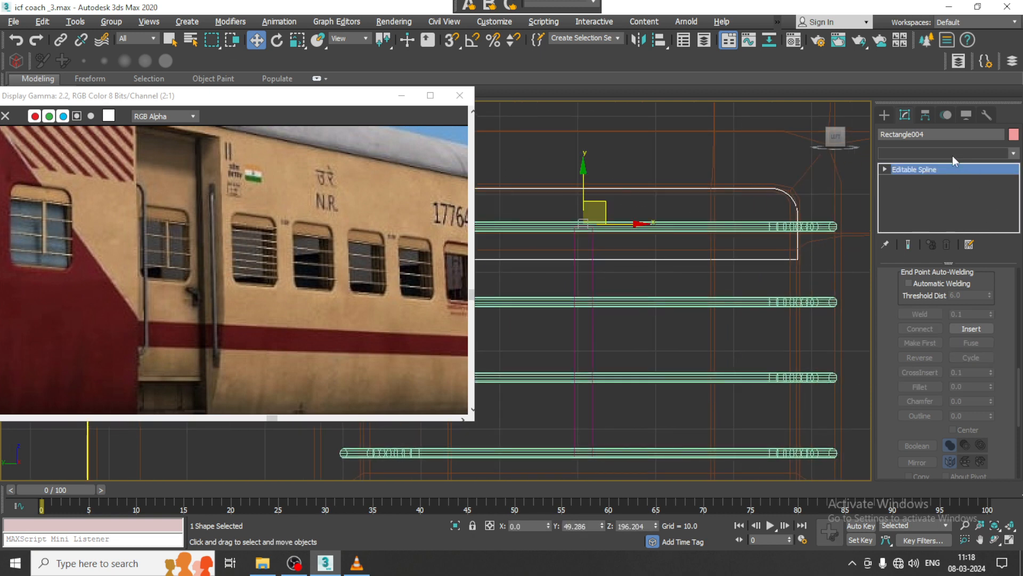
click(951, 152)
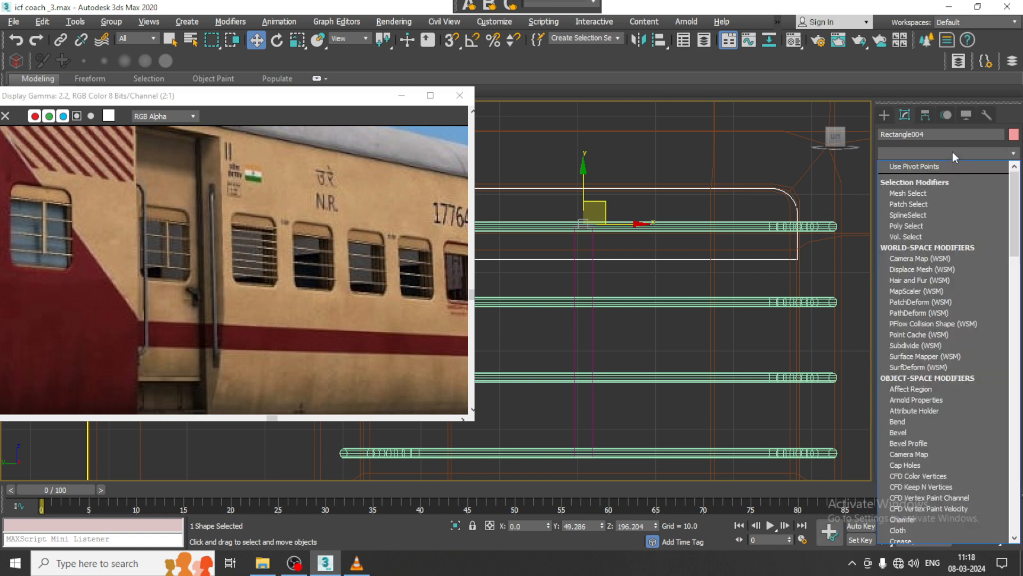
text(ex)
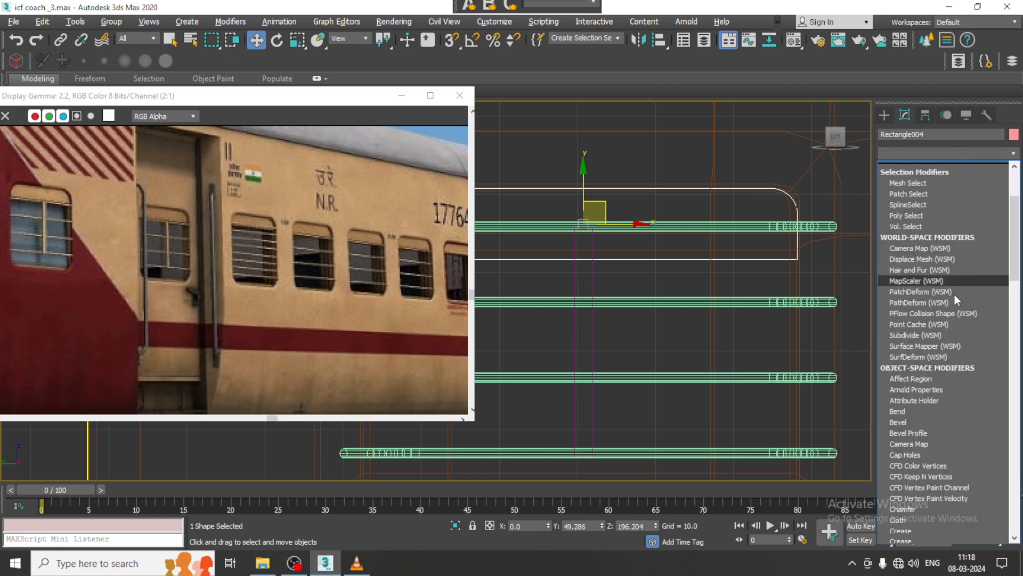
click(940, 166)
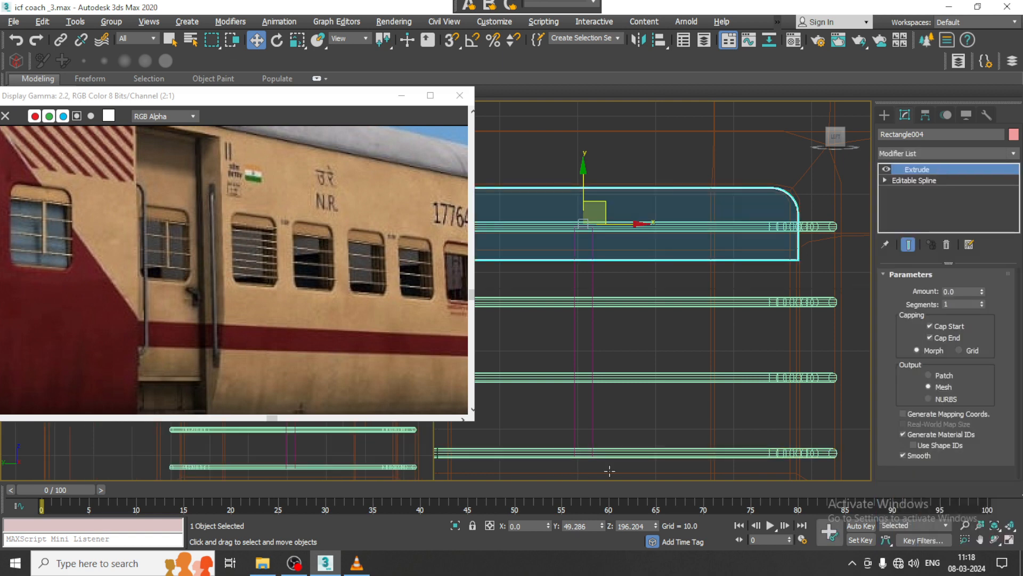
Step: Move the rectangle along X out past the coach's side wall, to about X -107.2, in the Perspective view
key(alt+w)
key(alt+w)
scroll(650, 360, down, 4)
alt+middle_drag(651, 361, 725, 368)
middle_drag(724, 367, 799, 373)
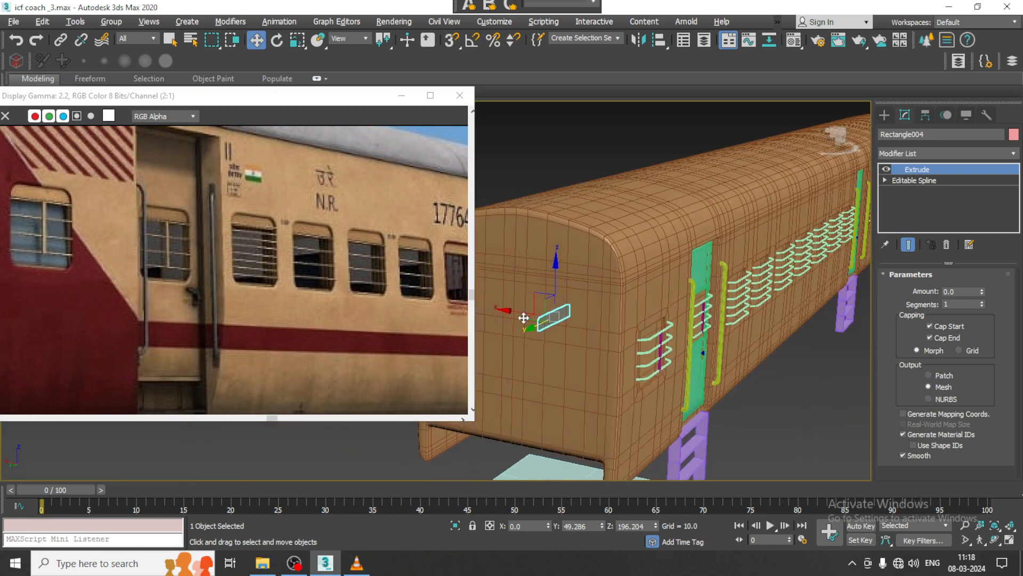
drag(545, 312, 642, 321)
scroll(650, 326, up, 5)
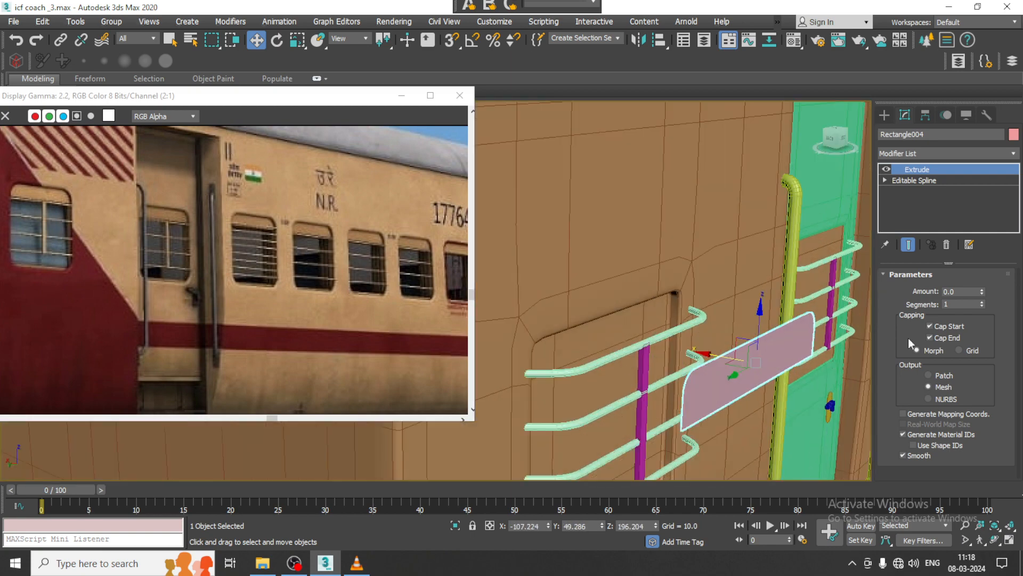
Step: Set the Extrude amount to 1.0 and move the panel back into the first window opening at about X -76.6
click(982, 288)
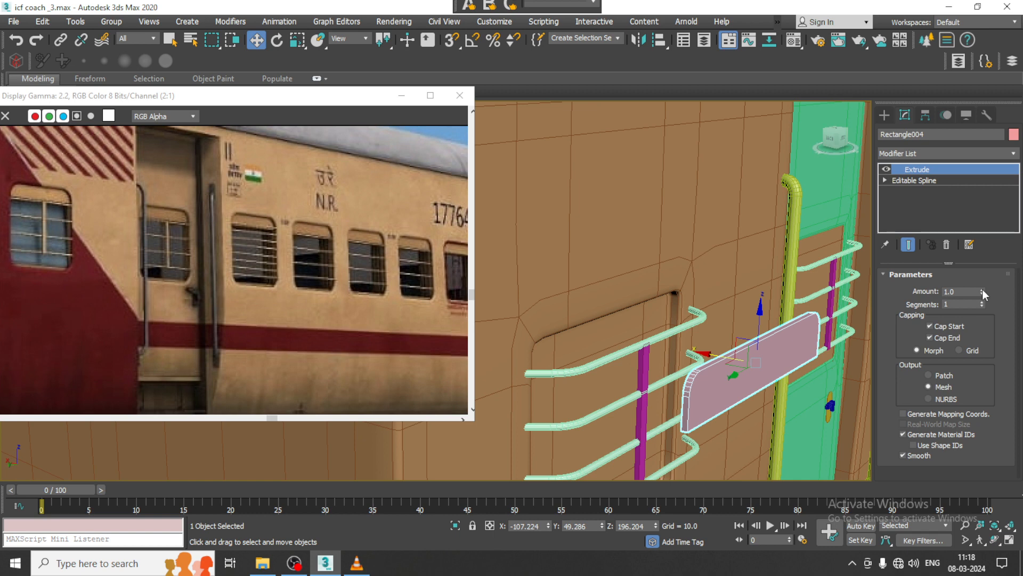
click(983, 289)
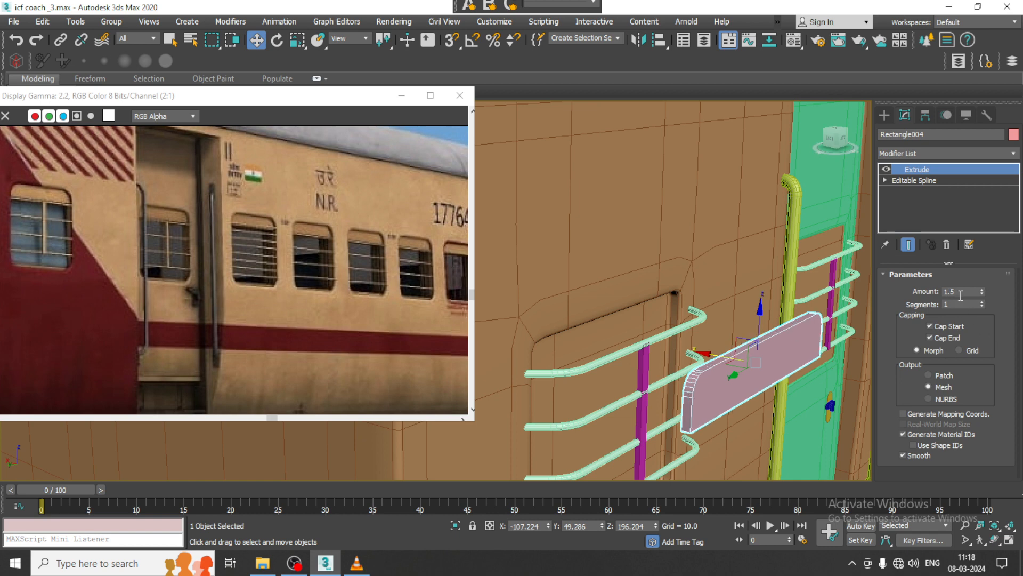
key(ctrl+z)
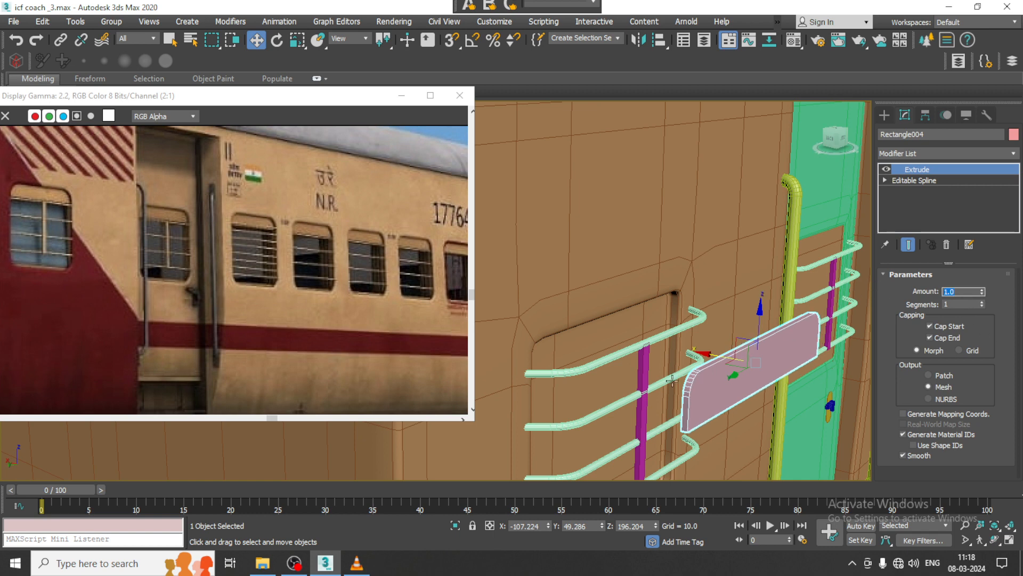
drag(732, 359, 574, 339)
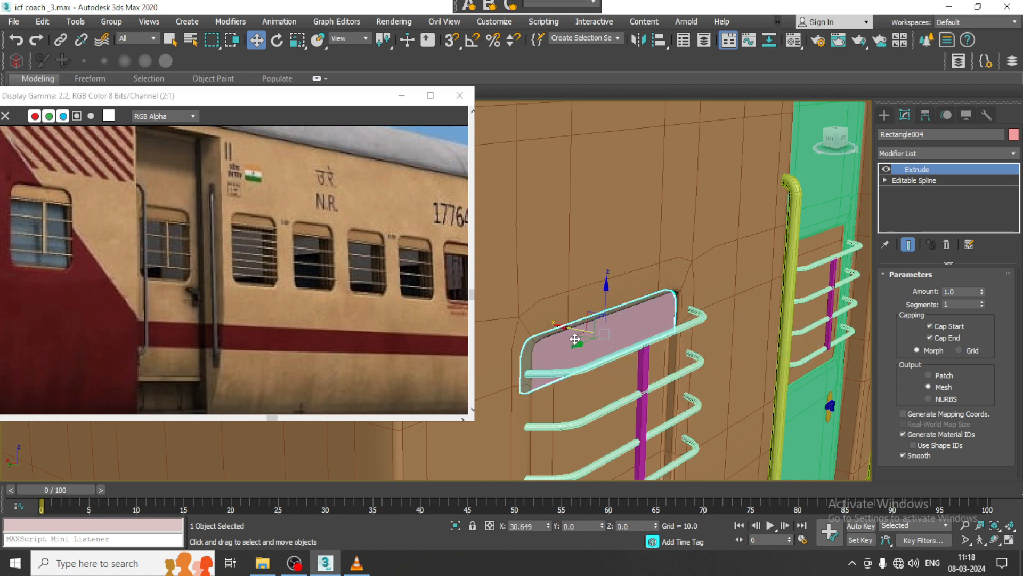
Step: Clone the panel along the coach's side onto the first window past the door, at about Y -169.2
key(l)
scroll(610, 333, down, 5)
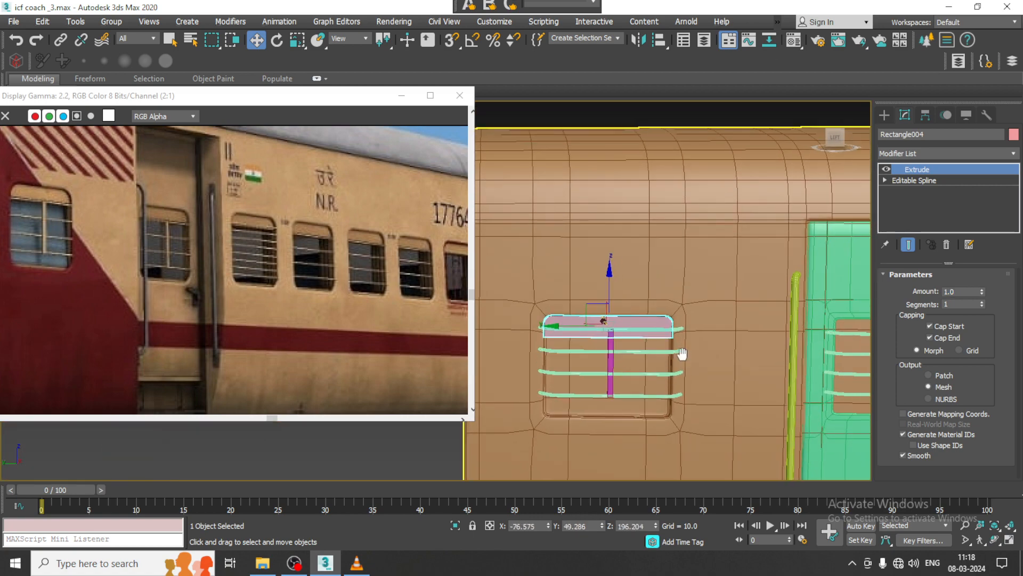
scroll(609, 333, down, 3)
mouse_move(522, 321)
shift+mouse_down()
mouse_move(725, 323)
mouse_move(707, 324)
mouse_move(715, 326)
shift+mouse_up()
click(533, 339)
Step: Clone the panel as a Copy onto the second window past the door, at about Y -250
scroll(700, 288, up, 6)
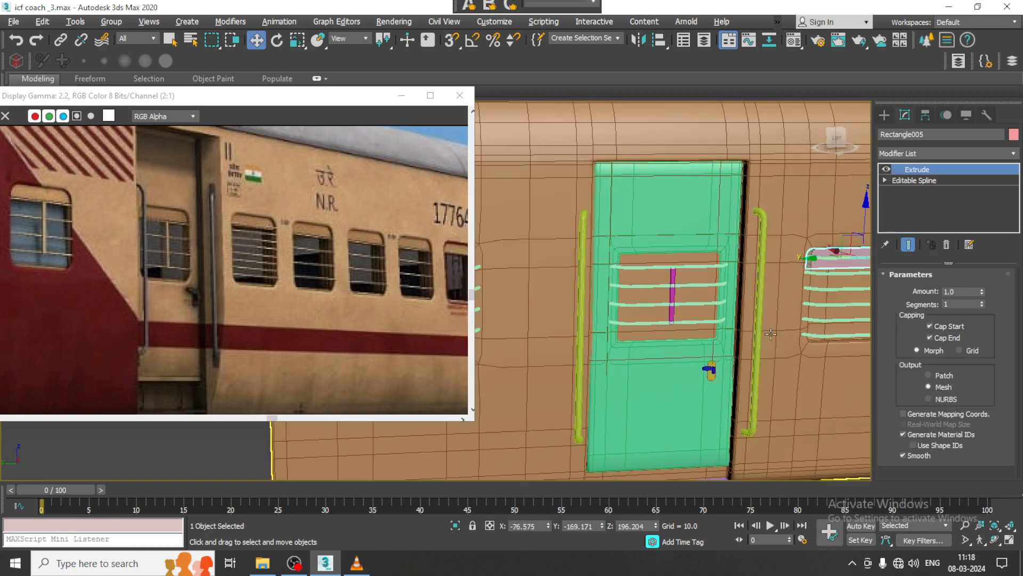
alt+middle_drag(699, 288, 604, 276)
scroll(717, 279, down, 3)
shift+drag(559, 276, 719, 266)
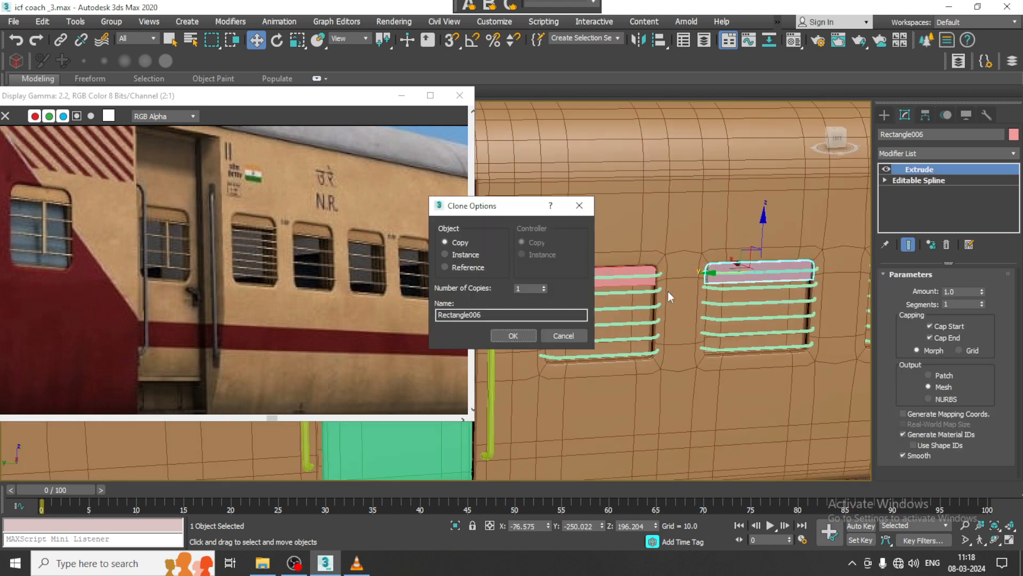
click(516, 337)
mouse_move(678, 301)
alt+middle_down()
mouse_move(577, 311)
mouse_move(520, 298)
alt+middle_up()
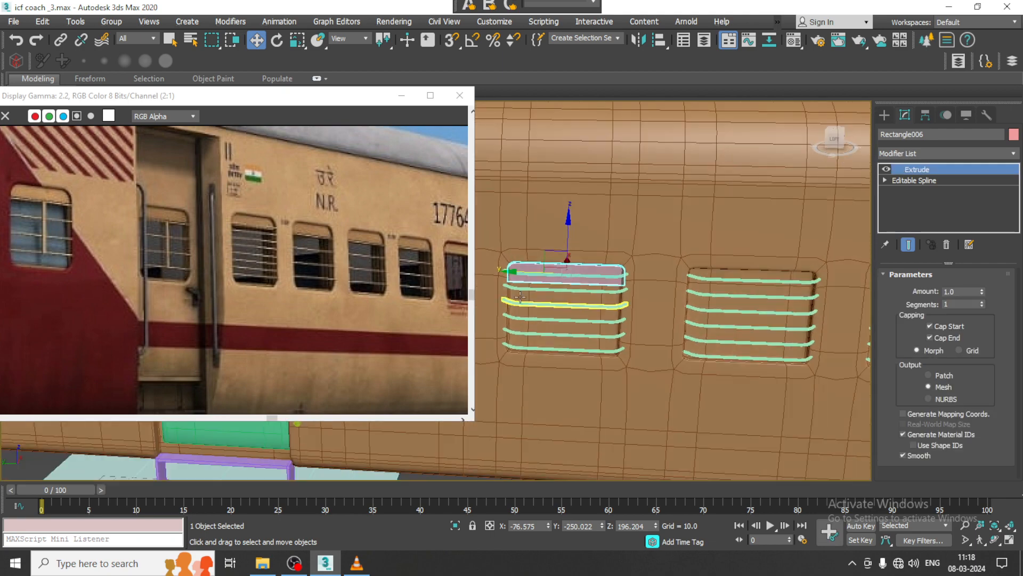
Step: Clone the panel onto the third window past the door, at about Y -335.2, and move its end vertices out to cover the opening's full width
shift+drag(520, 272, 700, 283)
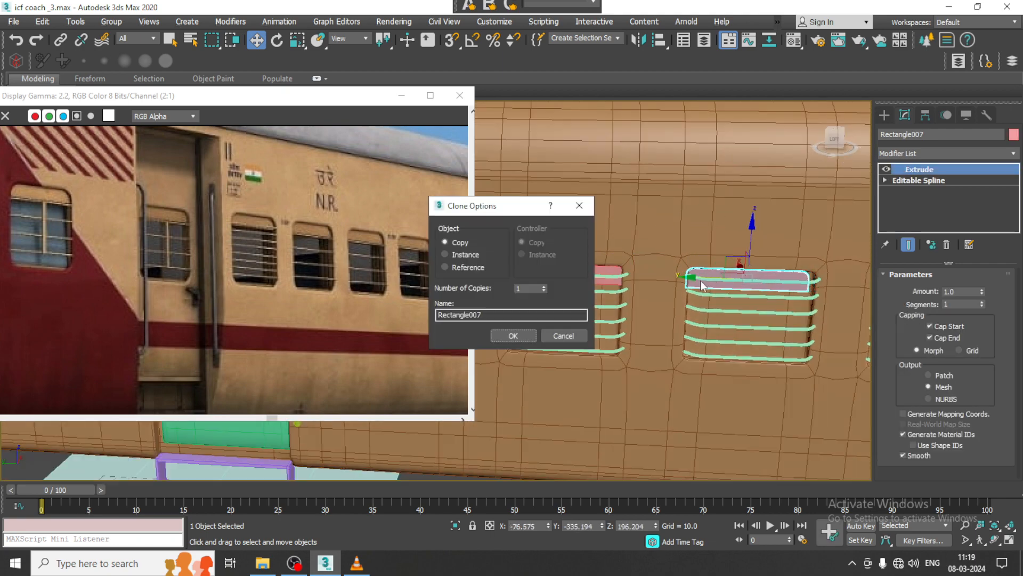
click(513, 335)
scroll(655, 302, up, 3)
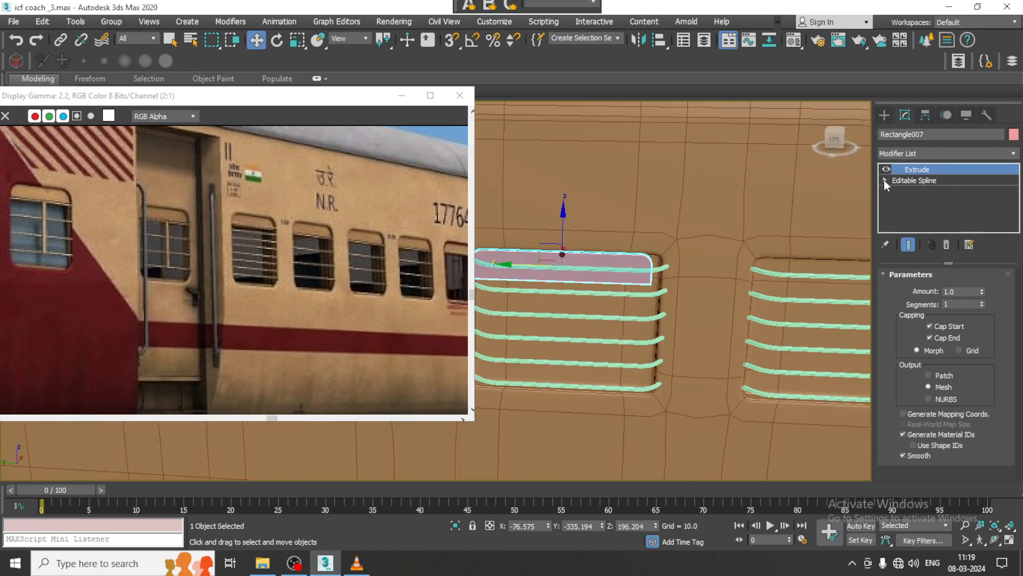
click(906, 191)
drag(604, 217, 663, 326)
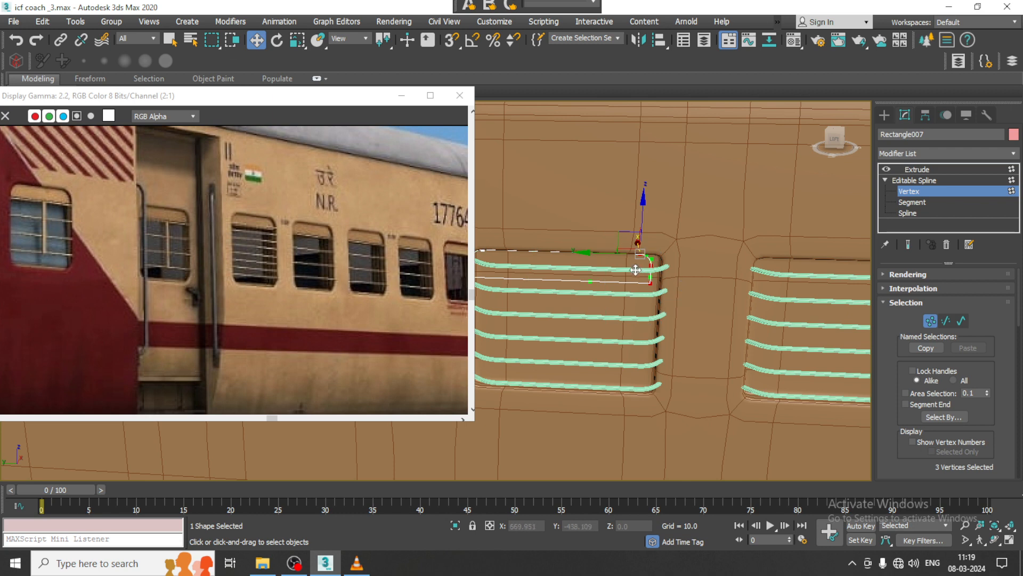
drag(597, 252, 618, 252)
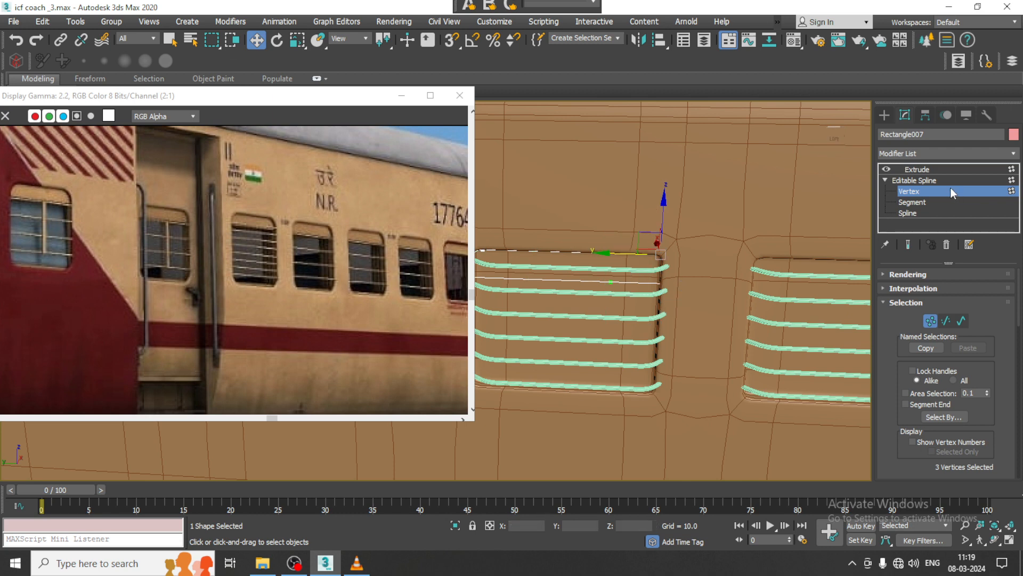
click(933, 181)
click(954, 170)
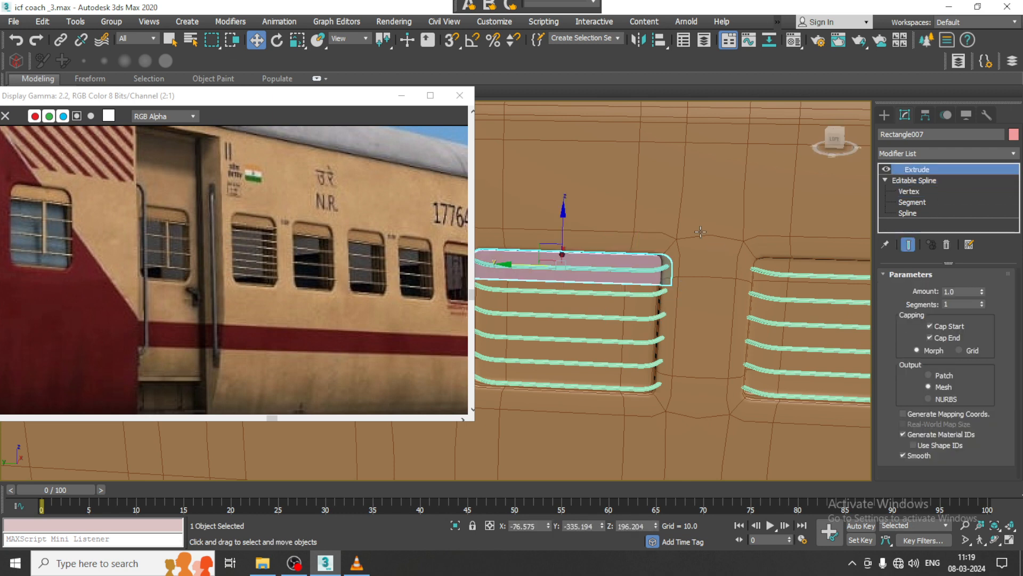
Step: Clone the widened panel as a Copy onto the fourth window past the door, at about Y -419.2
scroll(613, 256, down, 3)
shift+drag(613, 256, 745, 265)
click(513, 337)
scroll(588, 309, down, 5)
middle_drag(613, 312, 533, 309)
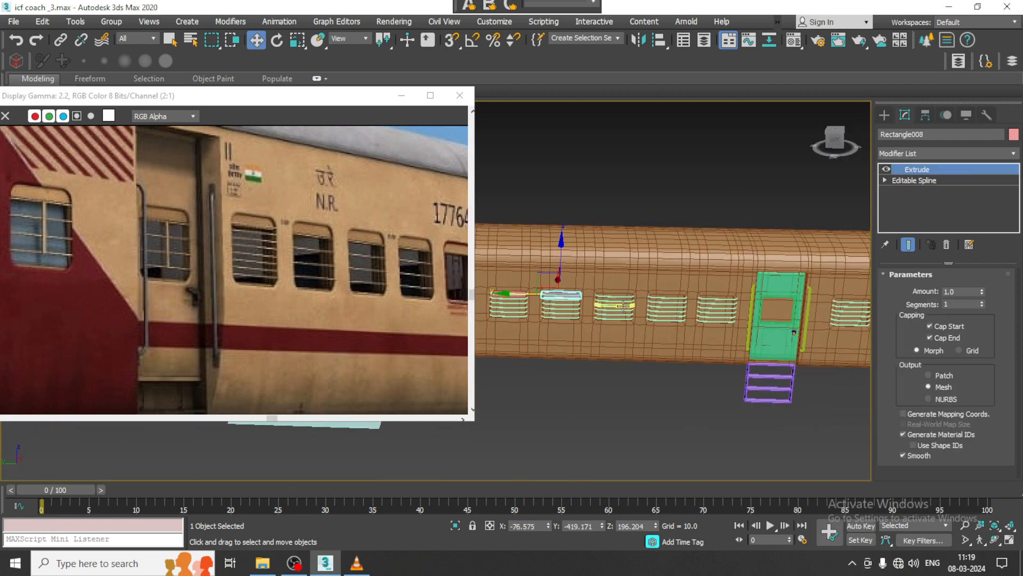
Step: Clone the panel as a Copy onto the fifth window past the door, at about Y -505.6
scroll(538, 310, up, 4)
shift+drag(541, 267, 664, 272)
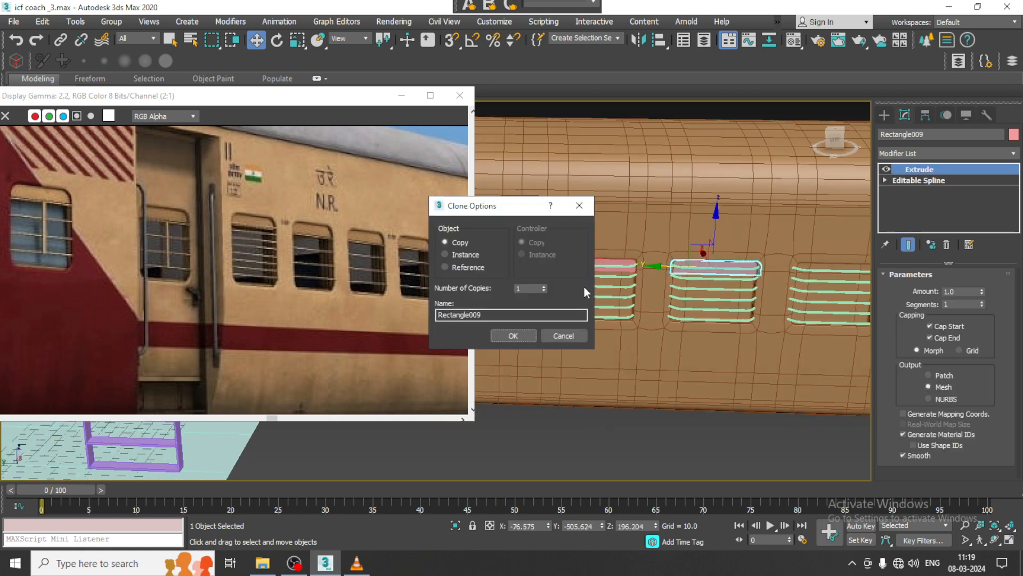
click(531, 336)
scroll(560, 290, down, 4)
scroll(560, 290, up, 4)
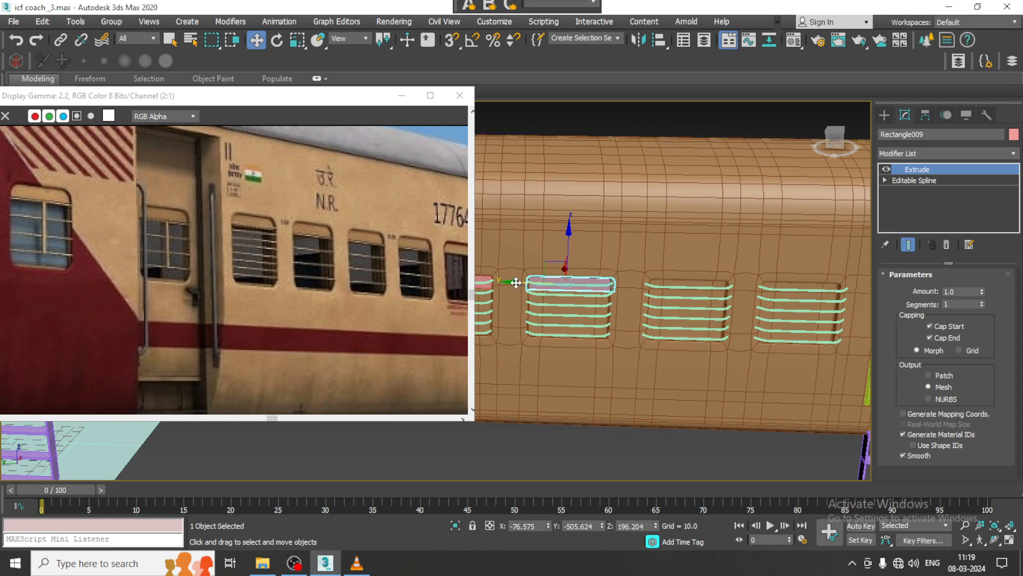
Step: Copy the panel onto the last two windows before the second door, at about Y -591.0 and Y -665.8
shift+drag(516, 283, 638, 282)
click(528, 341)
middle_drag(671, 286, 575, 291)
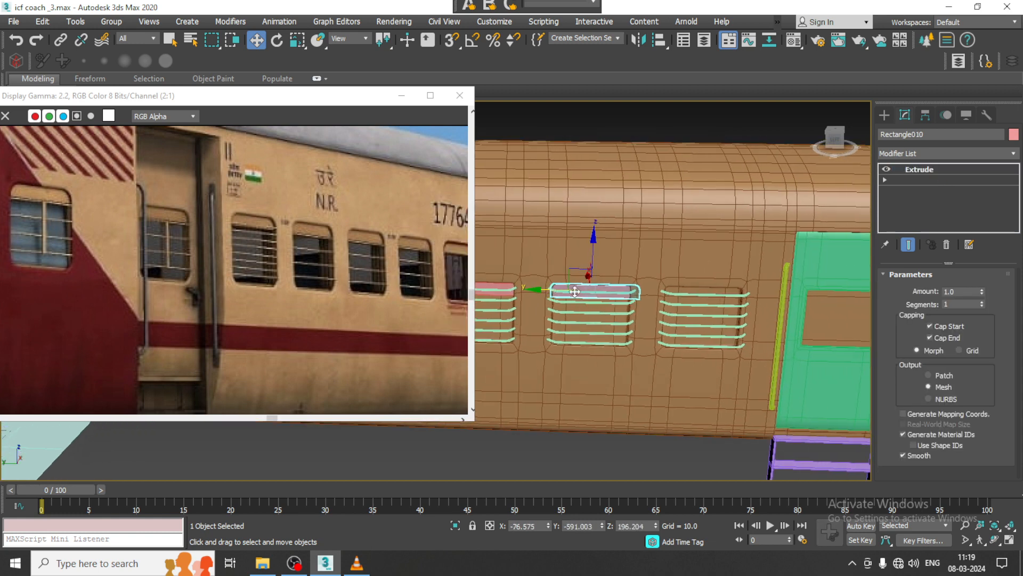
shift+drag(575, 292, 667, 292)
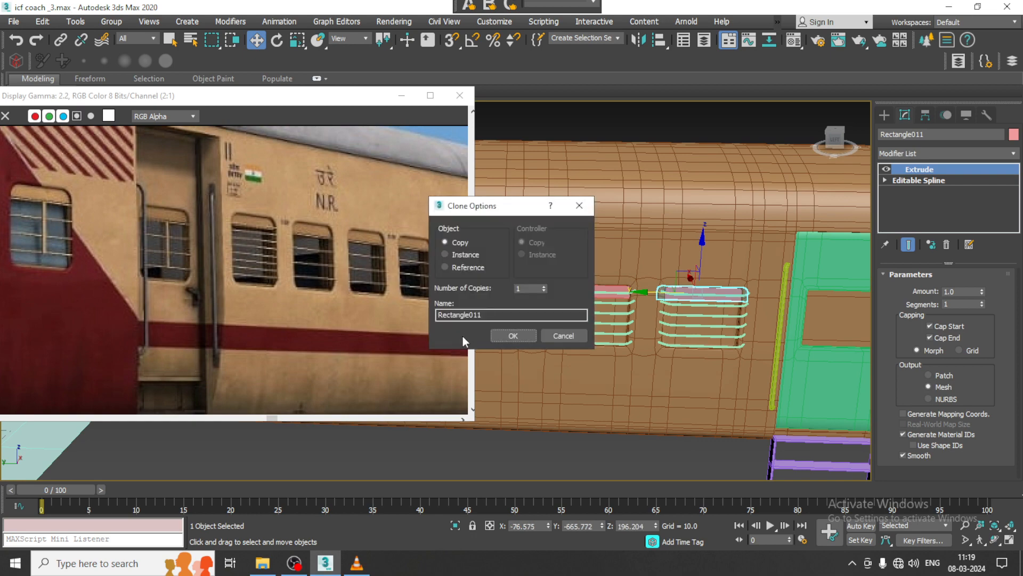
click(517, 335)
scroll(586, 309, down, 3)
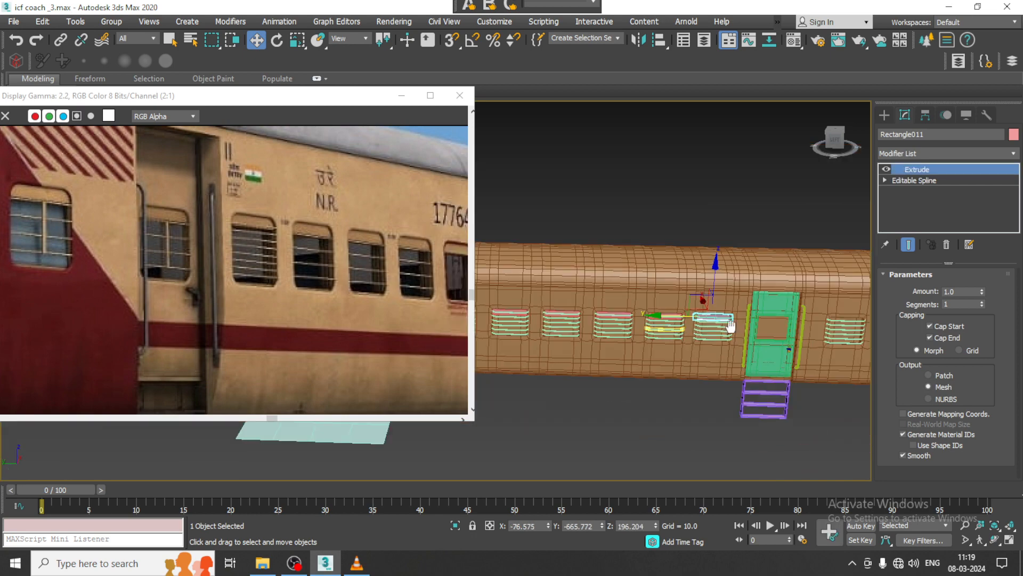
Step: Copy the first door's four horizontal window bars and vertical bar onto the second door, aligning them with its window opening
scroll(618, 290, up, 6)
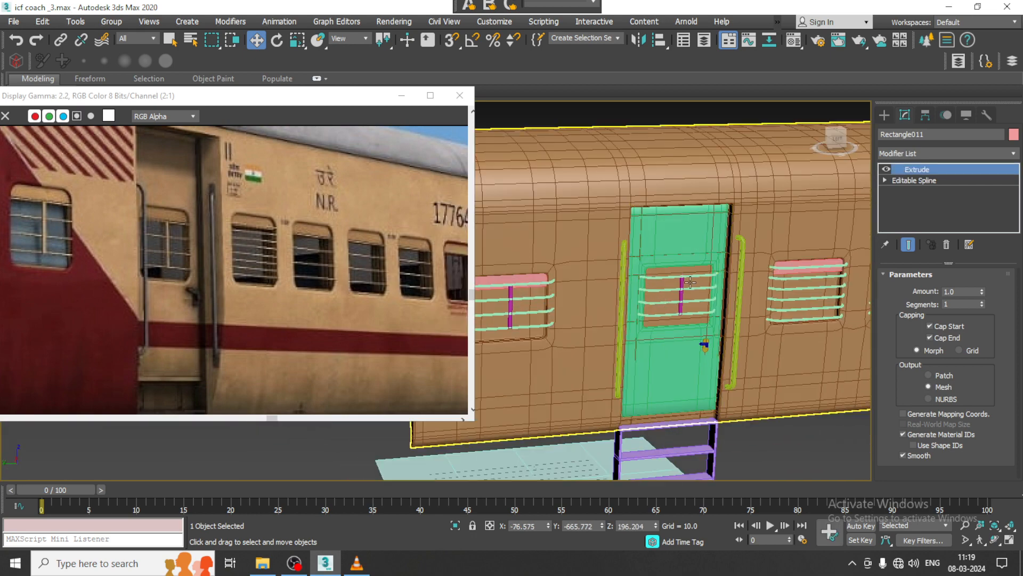
scroll(690, 282, up, 2)
click(686, 273)
scroll(686, 276, up, 2)
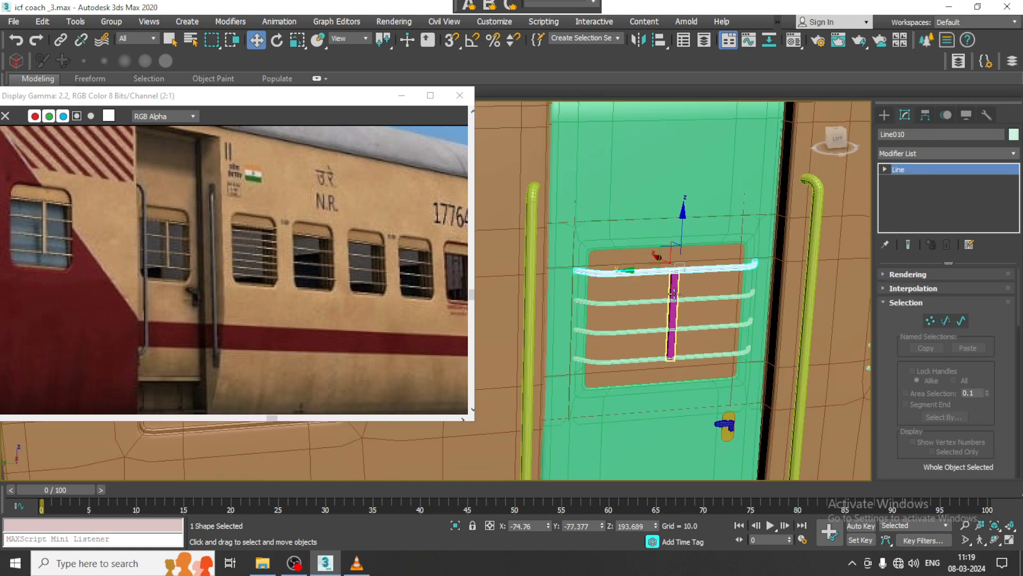
ctrl+click(673, 293)
ctrl+click(688, 298)
ctrl+click(696, 329)
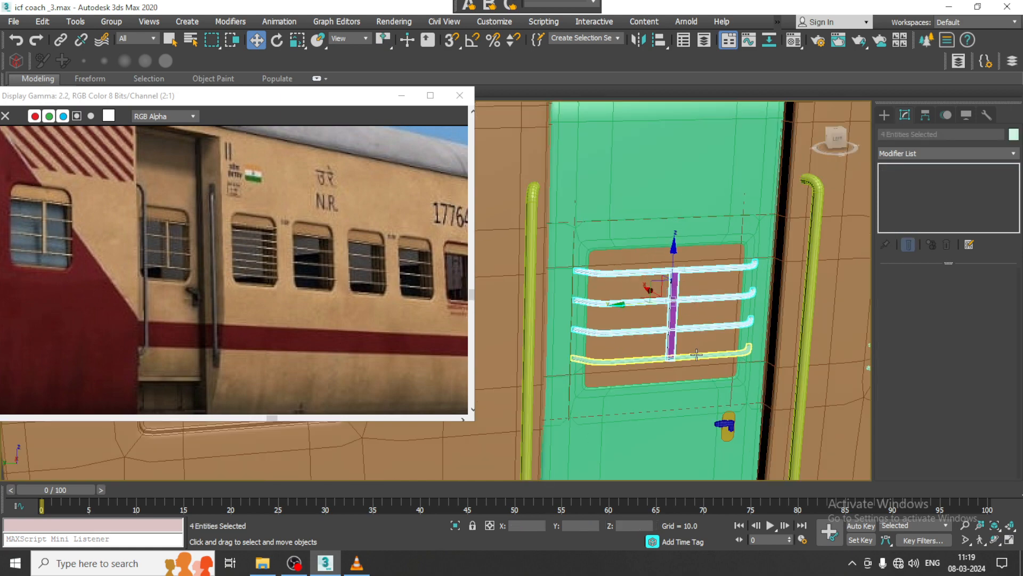
ctrl+click(697, 354)
scroll(697, 354, down, 6)
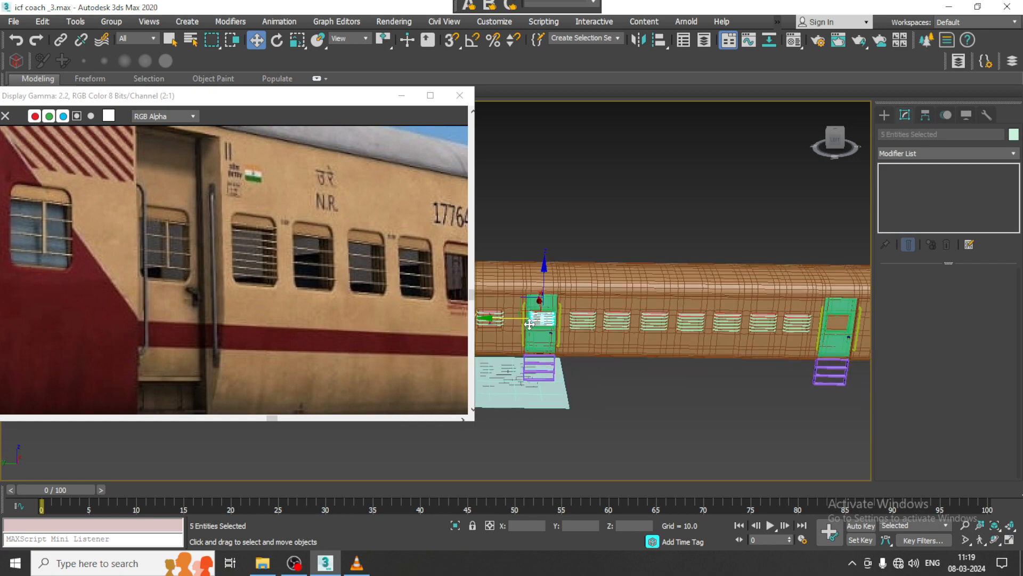
drag(540, 319, 807, 346)
click(513, 335)
scroll(679, 316, up, 10)
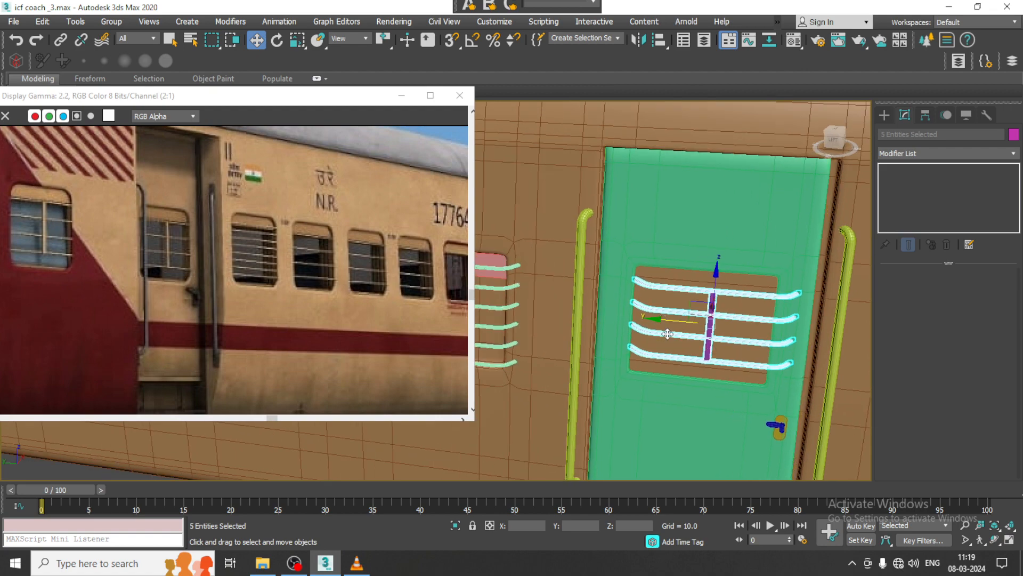
drag(664, 319, 656, 319)
Step: Clone the door window bars as a Copy onto the third door and nudge them along Y to fit its opening
scroll(657, 318, down, 12)
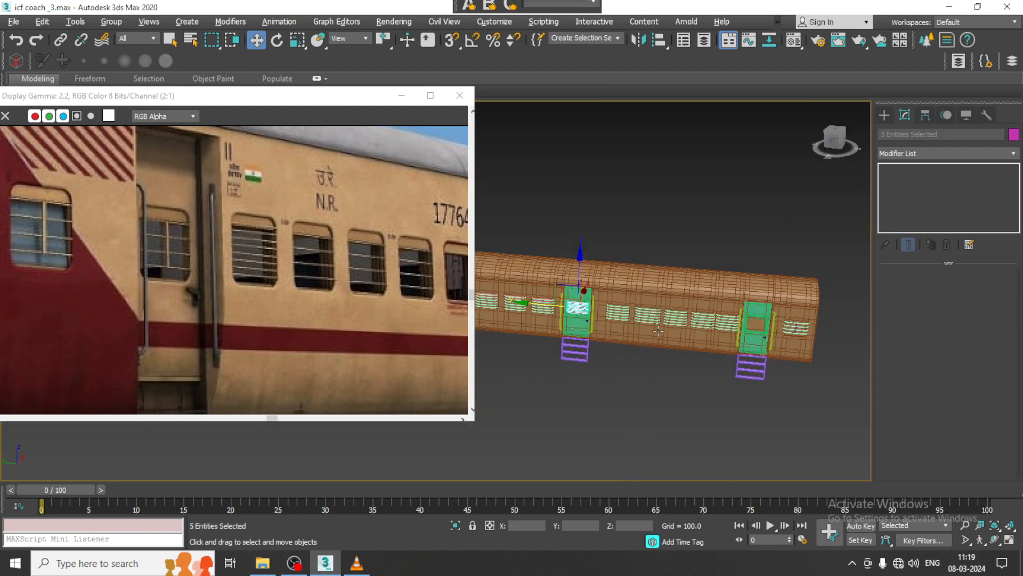
drag(580, 303, 769, 329)
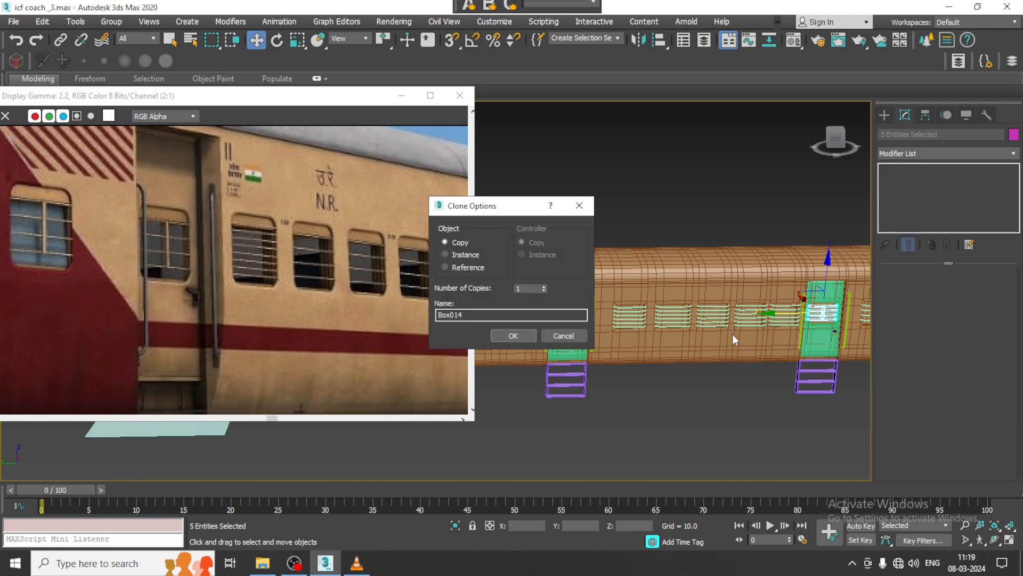
click(534, 334)
key(z)
scroll(627, 302, down, 5)
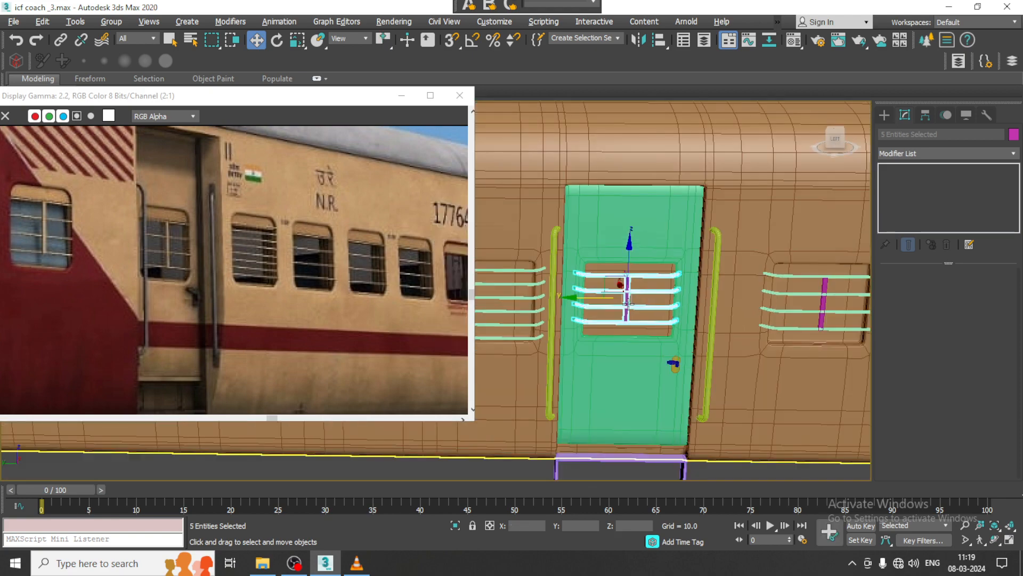
scroll(627, 302, up, 2)
drag(580, 295, 584, 295)
Step: Inspect the windows and doors along the coach's side for openings that still lack an upper panel
scroll(584, 295, down, 5)
middle_drag(585, 294, 822, 298)
middle_drag(613, 305, 839, 301)
middle_drag(578, 288, 853, 292)
scroll(823, 301, up, 4)
scroll(719, 279, down, 4)
mouse_move(719, 282)
middle_down()
mouse_move(806, 290)
mouse_move(960, 274)
middle_up()
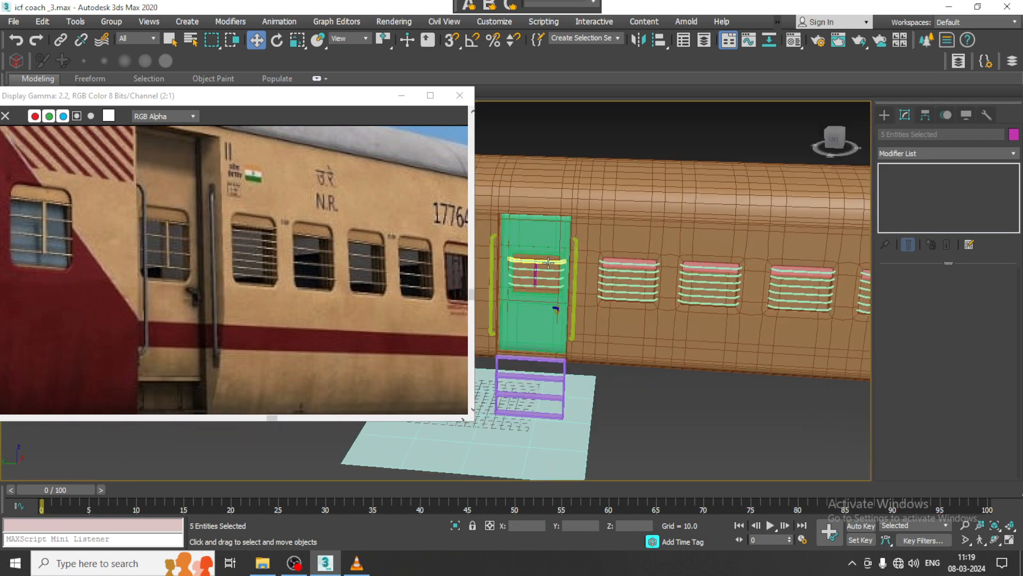
middle_drag(633, 276, 739, 276)
scroll(740, 275, up, 3)
middle_drag(847, 273, 579, 282)
scroll(646, 282, up, 3)
scroll(646, 282, down, 5)
middle_drag(791, 294, 674, 290)
mouse_move(714, 282)
middle_down()
mouse_move(594, 273)
mouse_move(573, 255)
mouse_move(459, 242)
middle_up()
scroll(621, 273, up, 3)
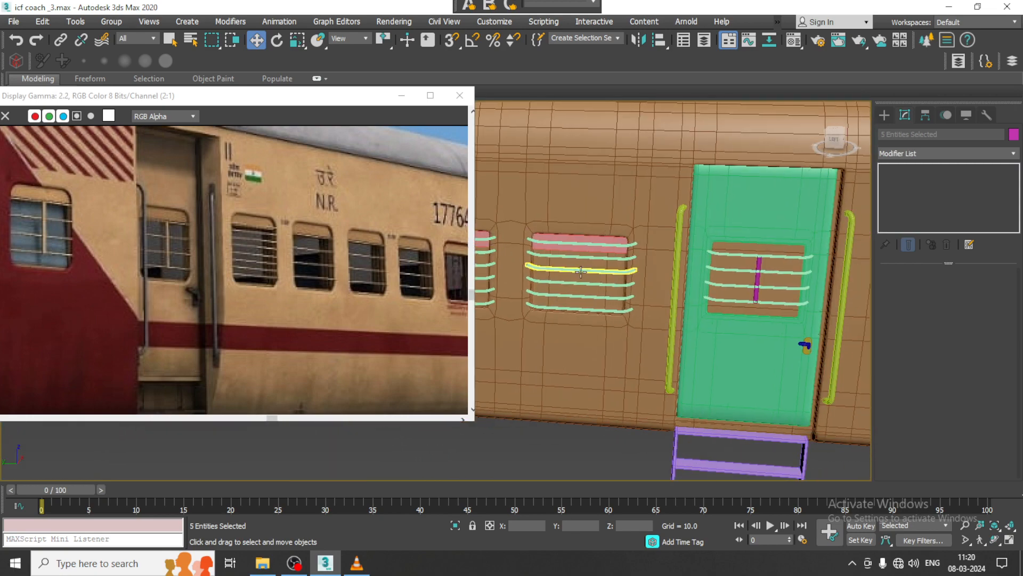
Step: Clone the panel from the last window before the second door onto that door's window, at about Y -767.1
click(572, 241)
scroll(544, 238, up, 2)
scroll(551, 237, down, 1)
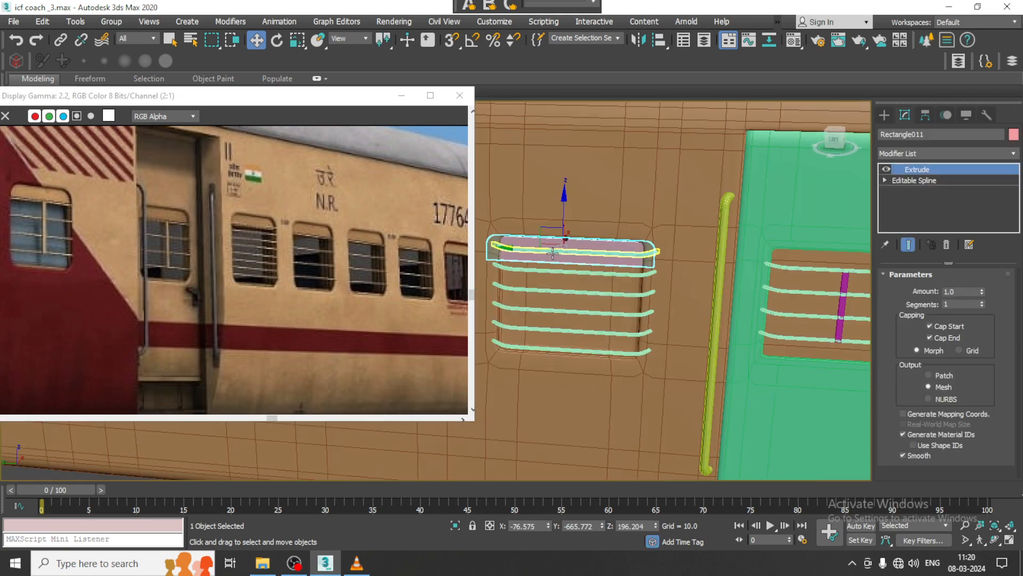
scroll(527, 256, up, 1)
shift+drag(519, 249, 803, 259)
click(517, 335)
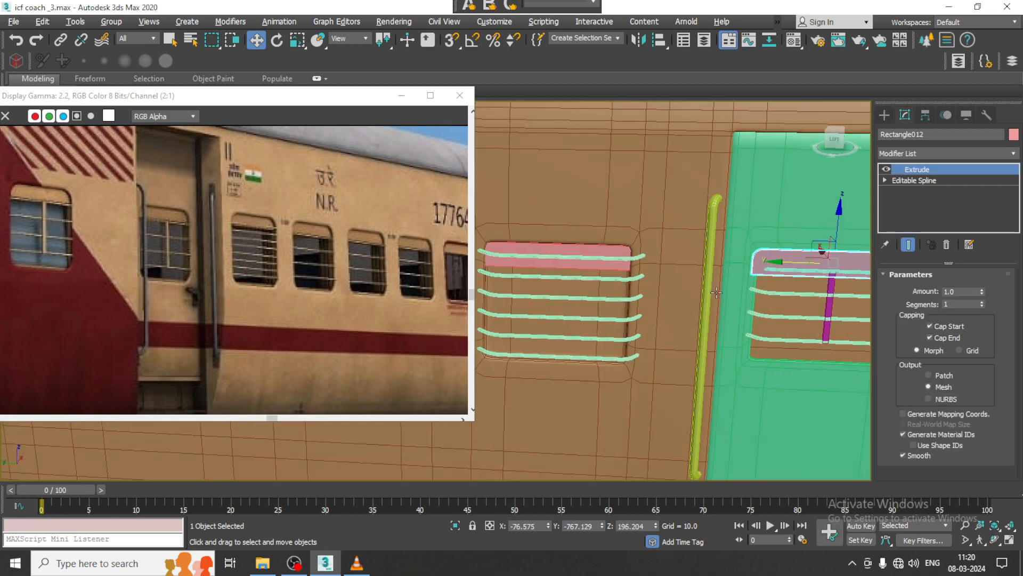
Step: Move the second door's panel inward along X to about X -71.2
alt+middle_drag(580, 272, 663, 275)
scroll(663, 275, up, 2)
drag(663, 235, 651, 225)
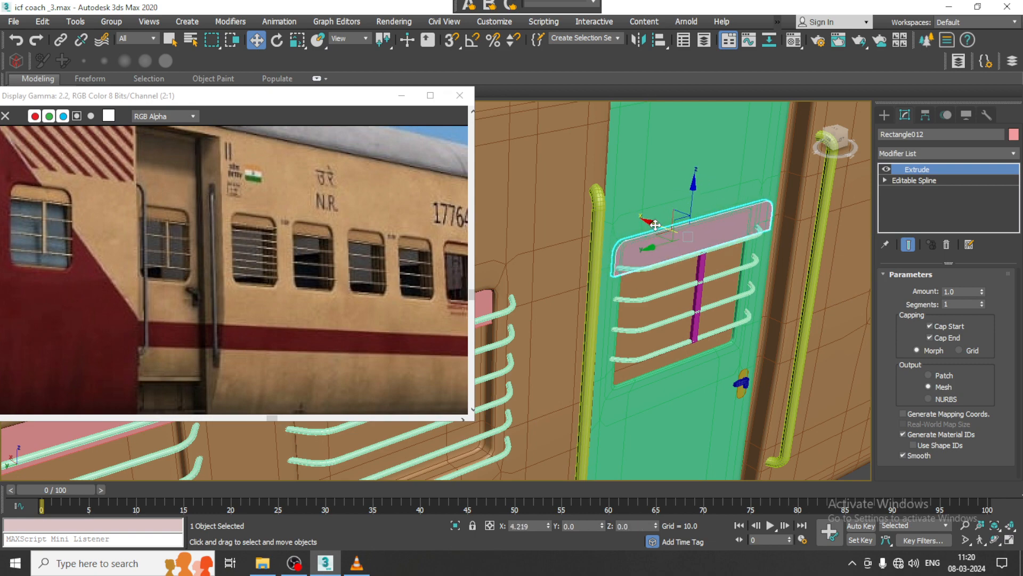
scroll(652, 225, down, 3)
Step: Reselect the second door's panel in wireframe display and shift it slightly back outward to about X -72.3
alt+middle_drag(652, 224, 621, 233)
middle_drag(687, 238, 687, 269)
click(687, 269)
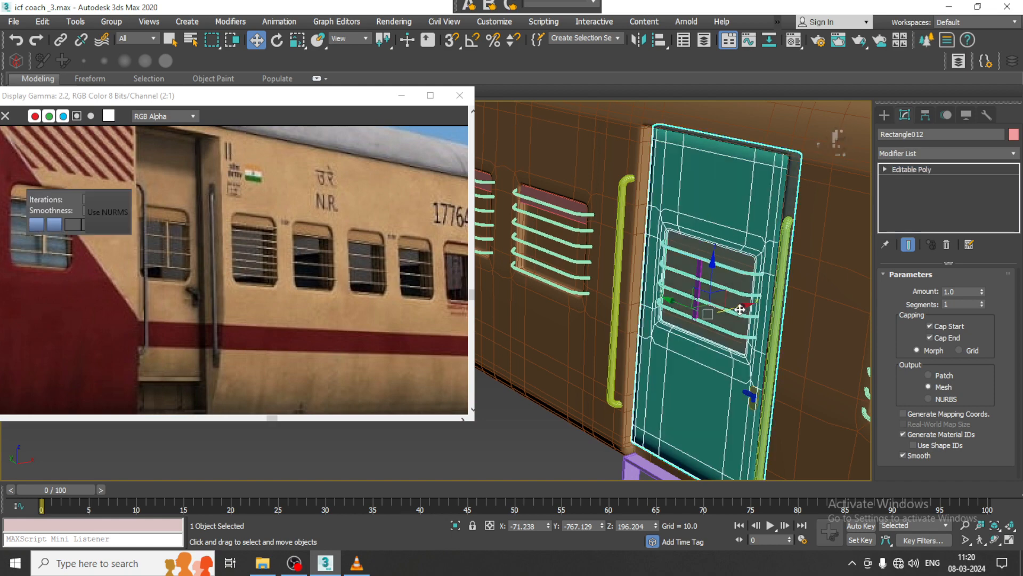
scroll(735, 305, up, 2)
click(734, 305)
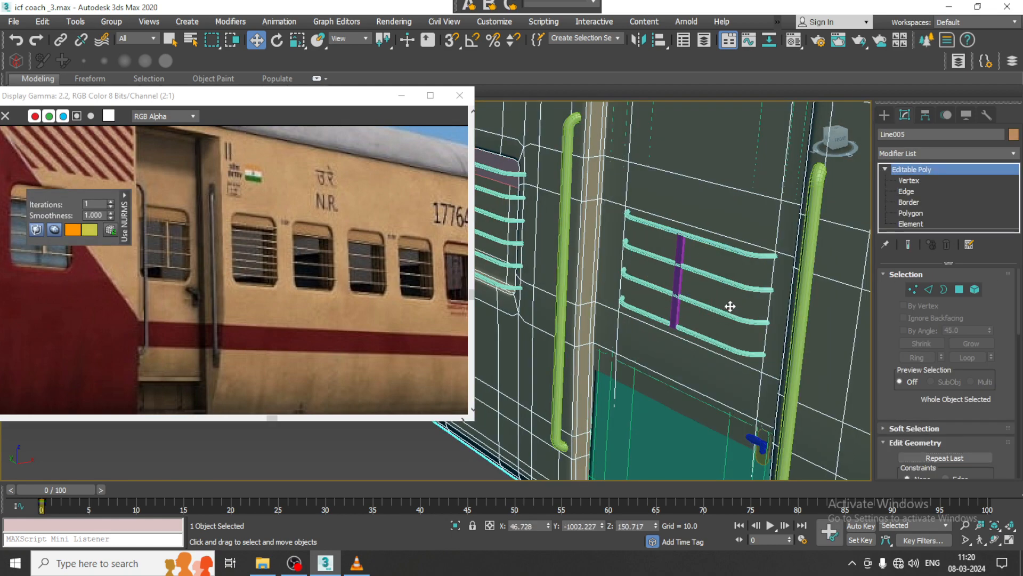
click(734, 310)
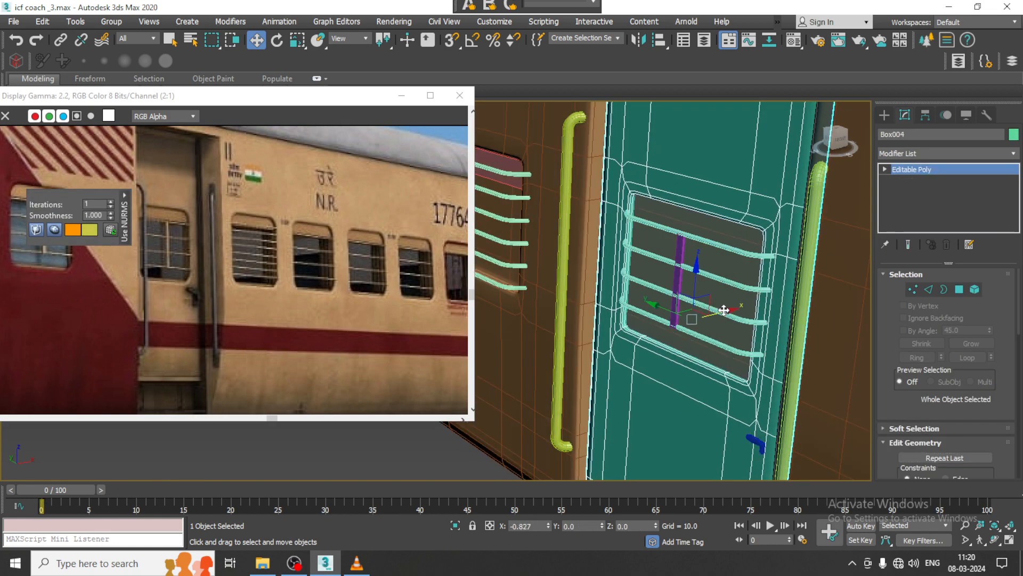
key(F3)
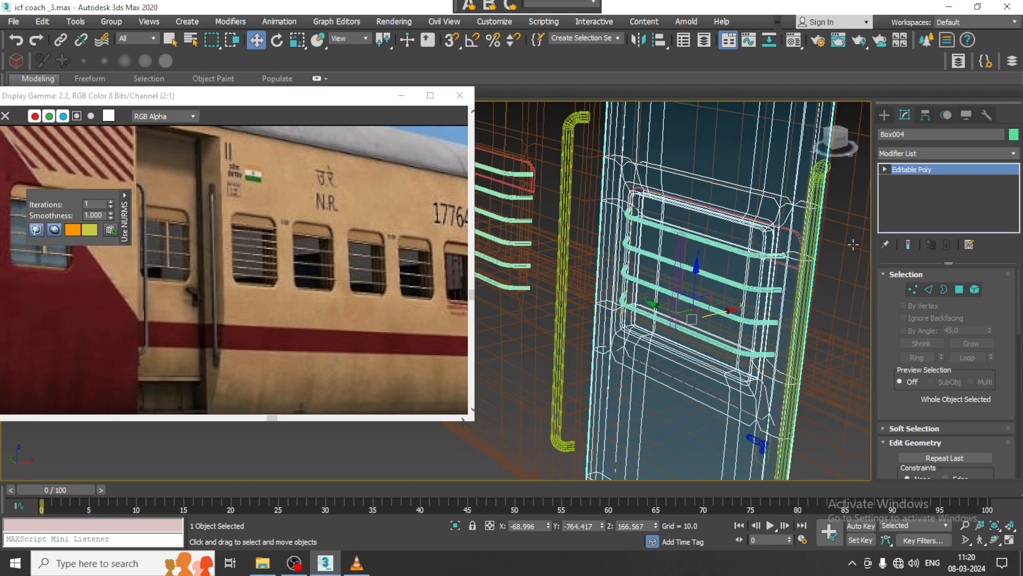
click(797, 236)
key(F3)
key(F3)
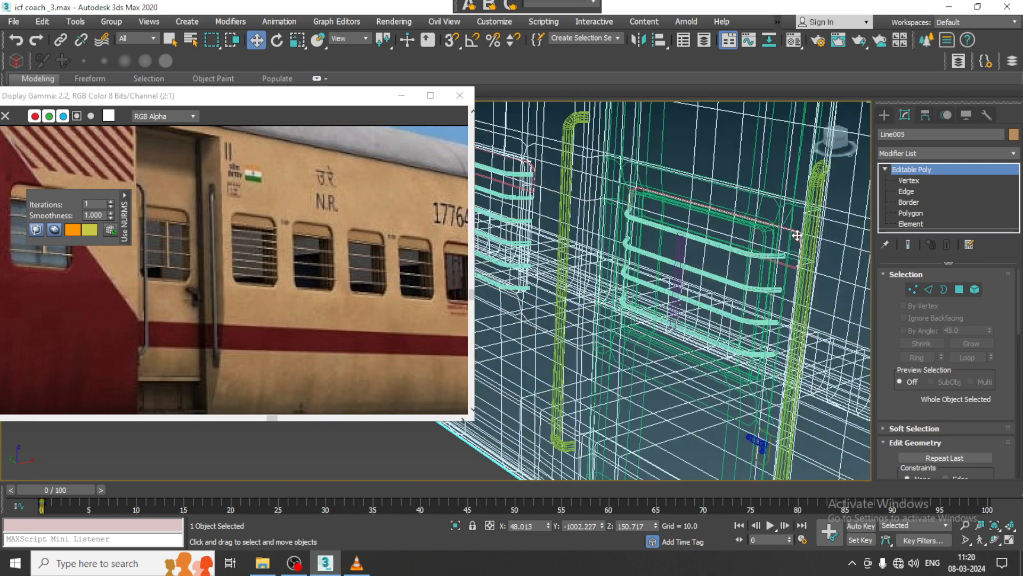
click(795, 234)
click(795, 233)
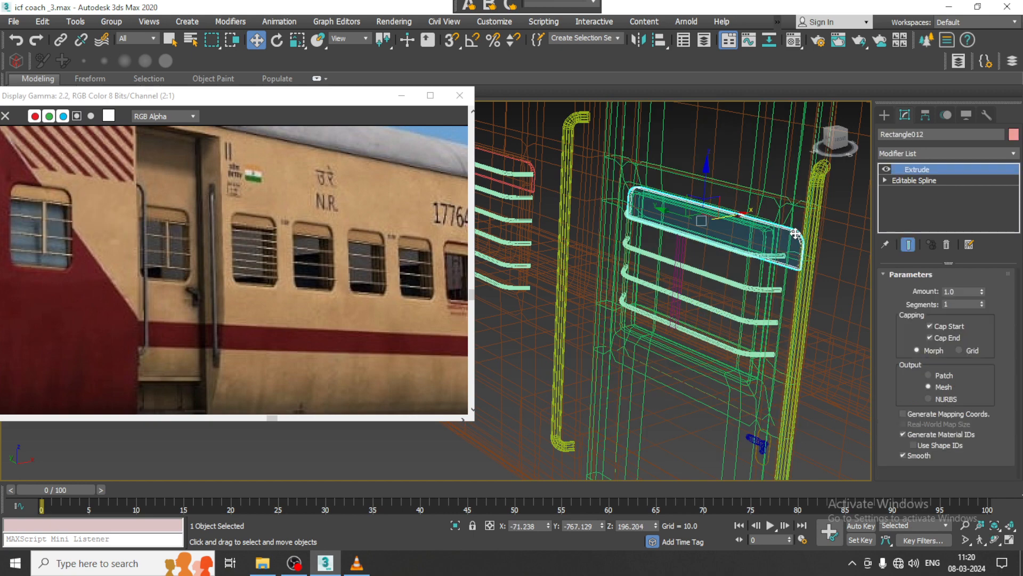
key(F3)
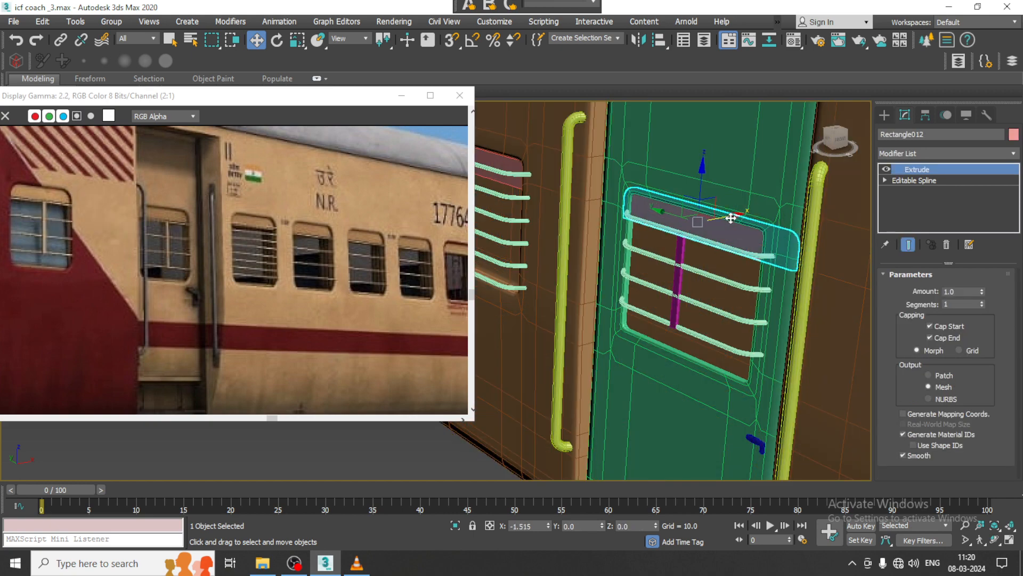
Step: Clone the door panel as a Copy onto the first window past the second door, at about Y -875.9
scroll(732, 218, down, 5)
alt+middle_drag(720, 269, 584, 277)
shift+drag(546, 263, 664, 268)
shift+drag(663, 267, 662, 267)
click(520, 337)
middle_drag(675, 299, 525, 333)
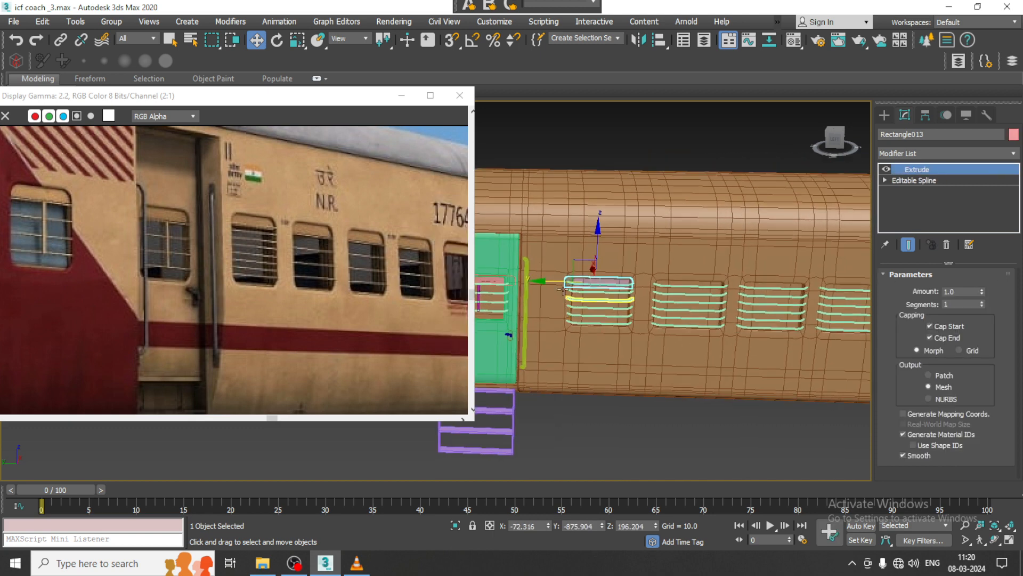
Step: Clone the panel as a Copy onto the second window past the second door, at about Y -958.9
scroll(555, 301, up, 5)
mouse_move(538, 303)
shift+mouse_down()
mouse_move(742, 299)
mouse_move(730, 302)
shift+mouse_up()
key(Return)
click(524, 335)
middle_drag(607, 306, 502, 294)
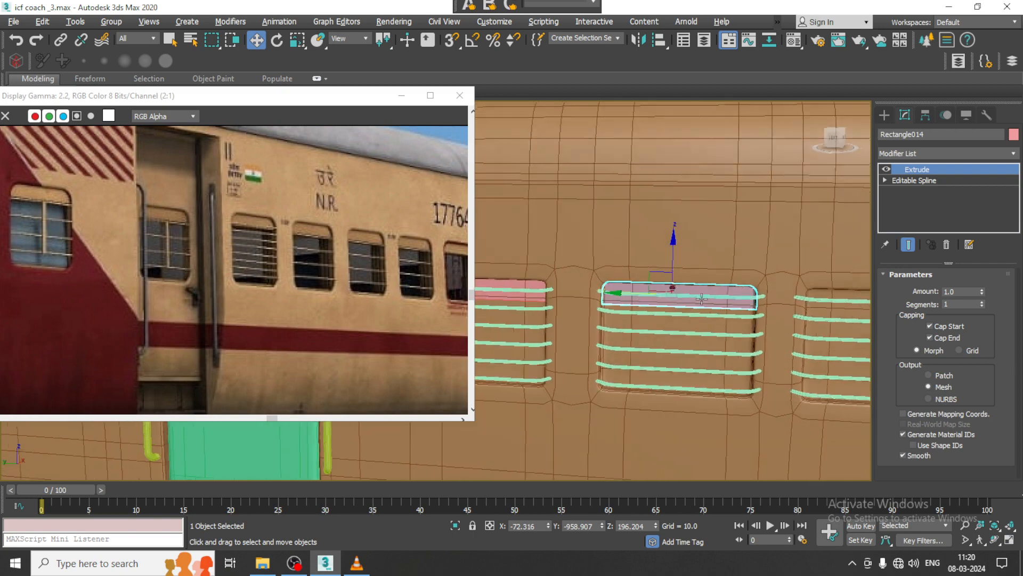
Step: Select both window panels past the second door and move them outward along X into their openings
mouse_move(710, 292)
alt+middle_down()
mouse_move(793, 326)
mouse_move(521, 362)
alt+middle_up()
ctrl+click(521, 362)
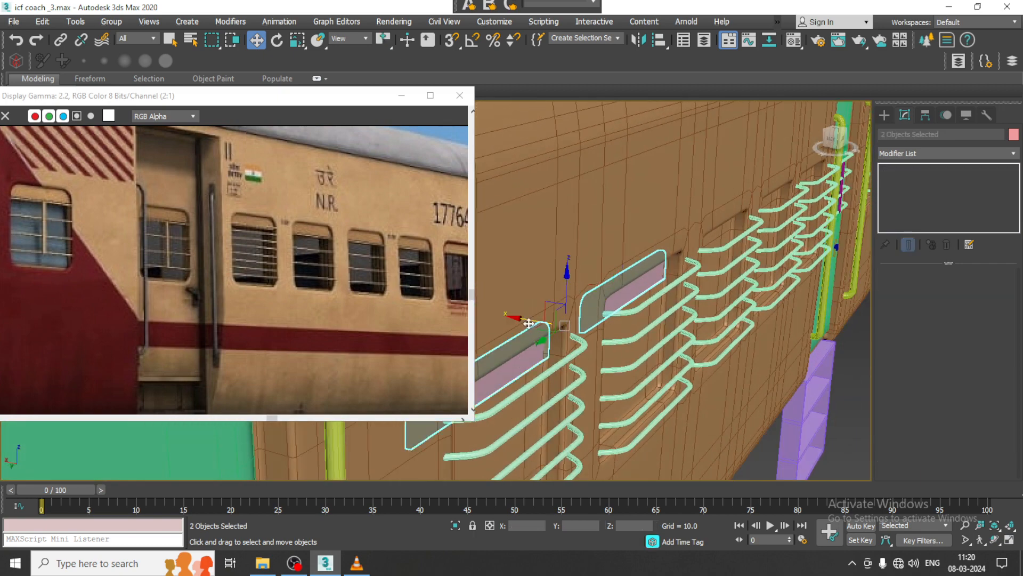
drag(530, 320, 542, 316)
scroll(749, 306, down, 2)
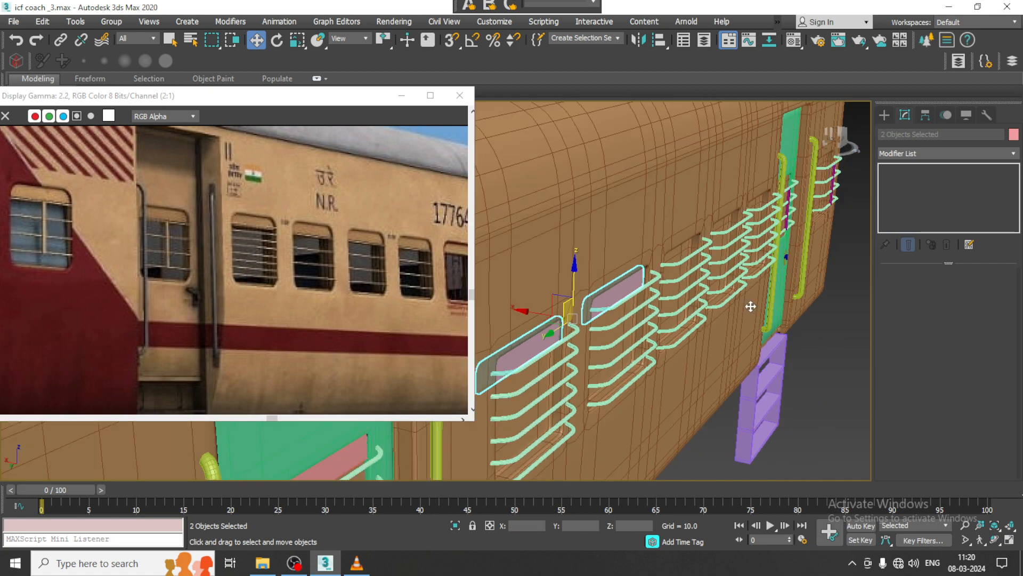
Step: Clone both selected window panels as Copies onto the third and fourth windows past the second door
alt+middle_drag(749, 306, 640, 303)
middle_drag(639, 303, 670, 294)
scroll(690, 304, down, 3)
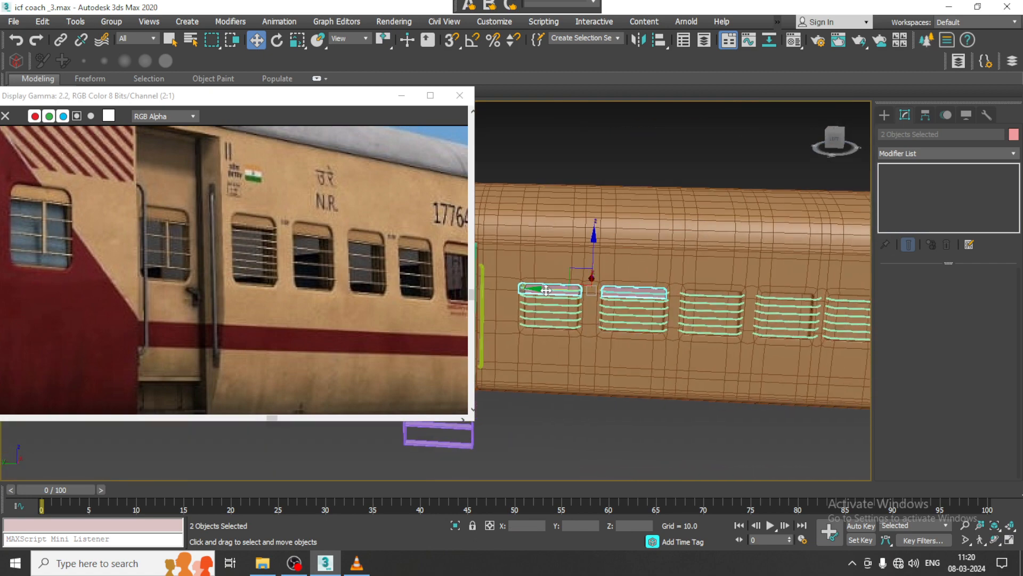
drag(550, 297, 711, 298)
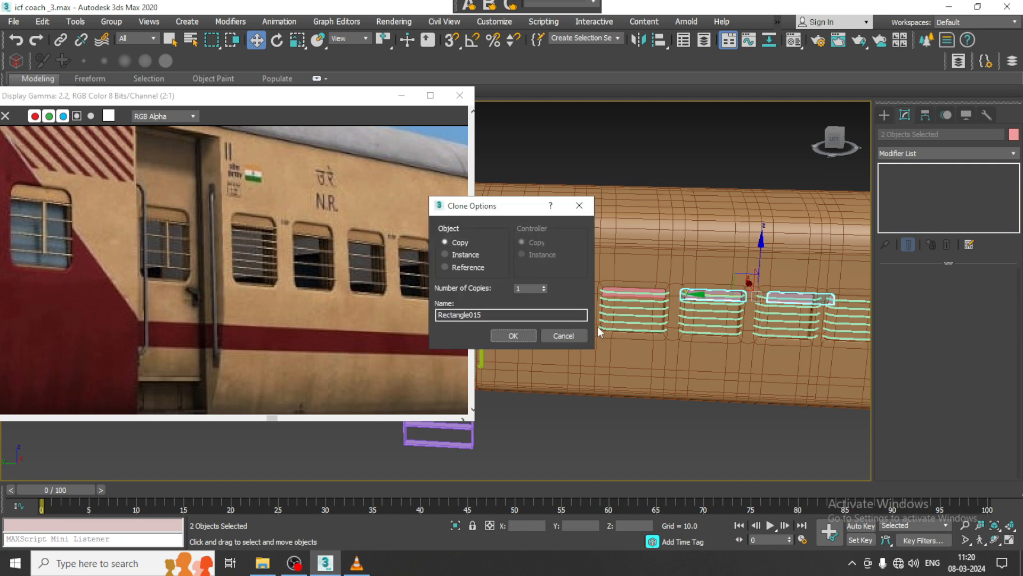
click(513, 335)
Step: Align the fourth window's panel with its opening and clone it as a Copy onto the fifth window, at about Y -1169.6
scroll(622, 304, up, 5)
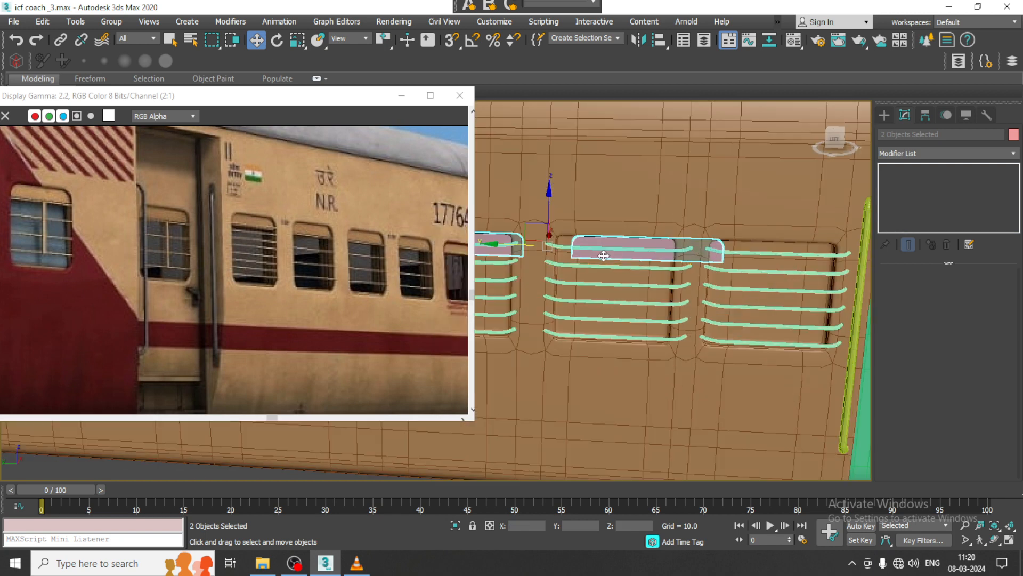
click(558, 245)
mouse_move(603, 248)
mouse_down()
mouse_move(569, 251)
mouse_move(723, 253)
mouse_up()
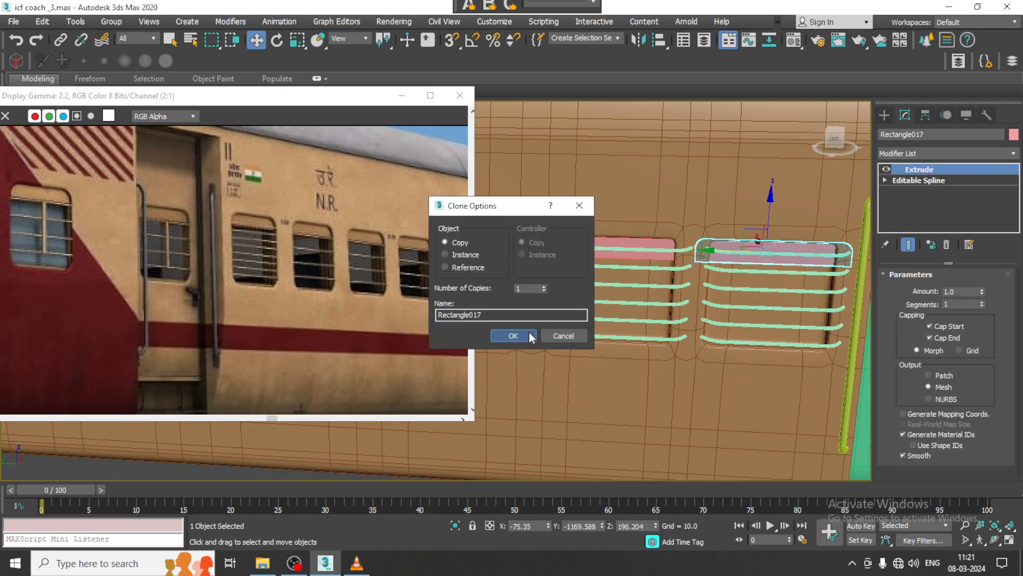
click(529, 333)
scroll(597, 323, down, 4)
middle_drag(775, 323, 701, 323)
scroll(621, 296, up, 2)
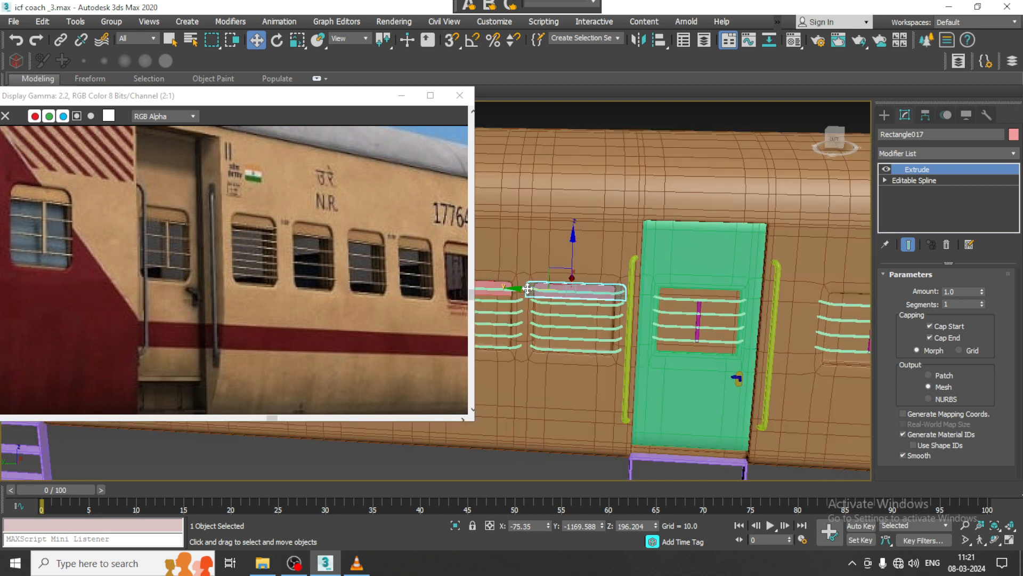
Step: Clone the panel as a Copy onto the window past the third door, at about Y -1348.3
mouse_move(527, 289)
shift+mouse_down()
mouse_move(642, 293)
mouse_move(825, 324)
shift+mouse_up()
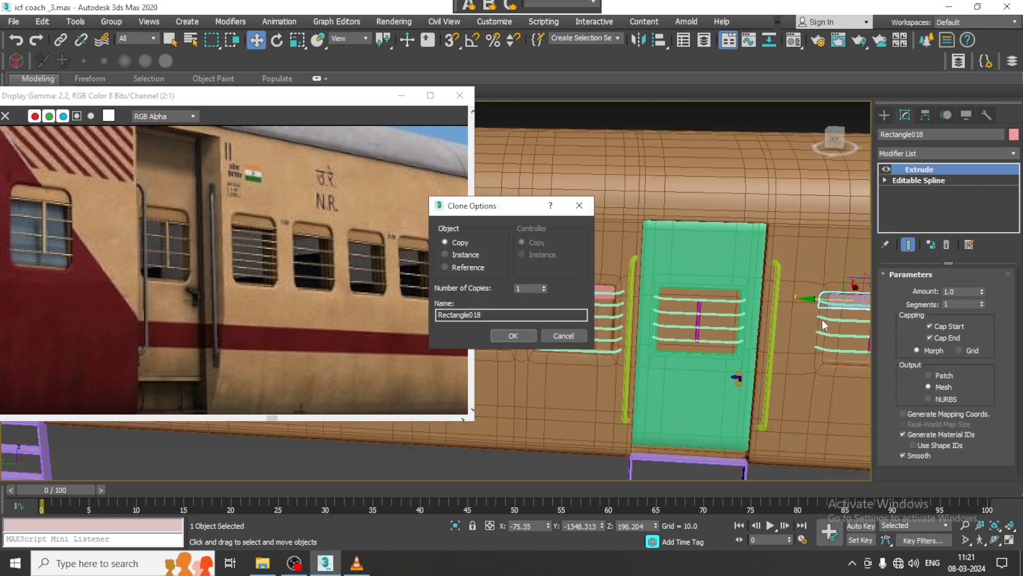
click(511, 335)
scroll(695, 307, up, 6)
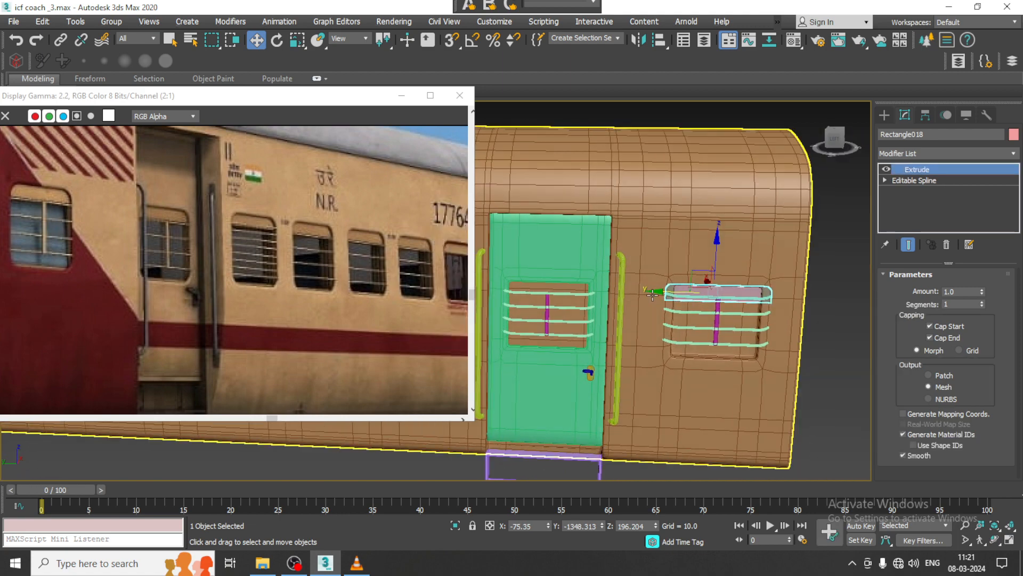
Step: Clone the panel as a Copy onto the third door at about Y -1245.7 and move it inward to about X -72.2
alt+middle_drag(696, 307, 680, 288)
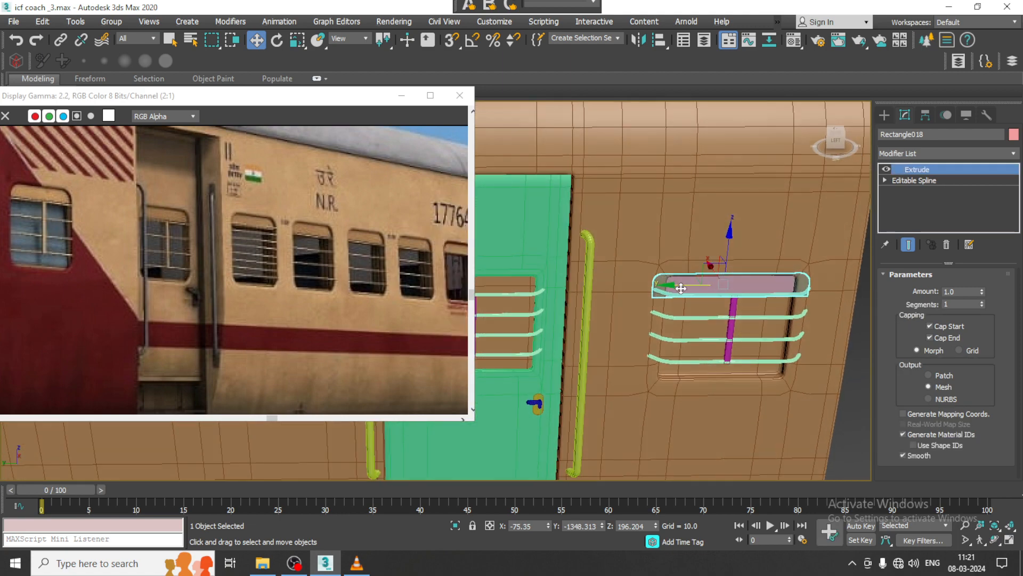
shift+drag(670, 287, 422, 278)
click(500, 334)
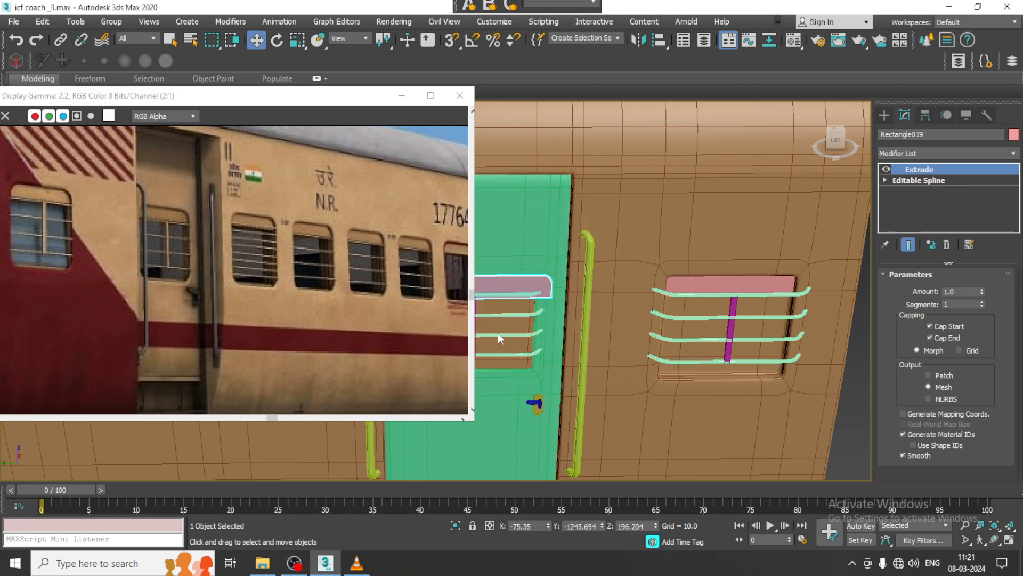
scroll(586, 315, down, 4)
alt+middle_drag(587, 315, 654, 321)
scroll(655, 318, up, 3)
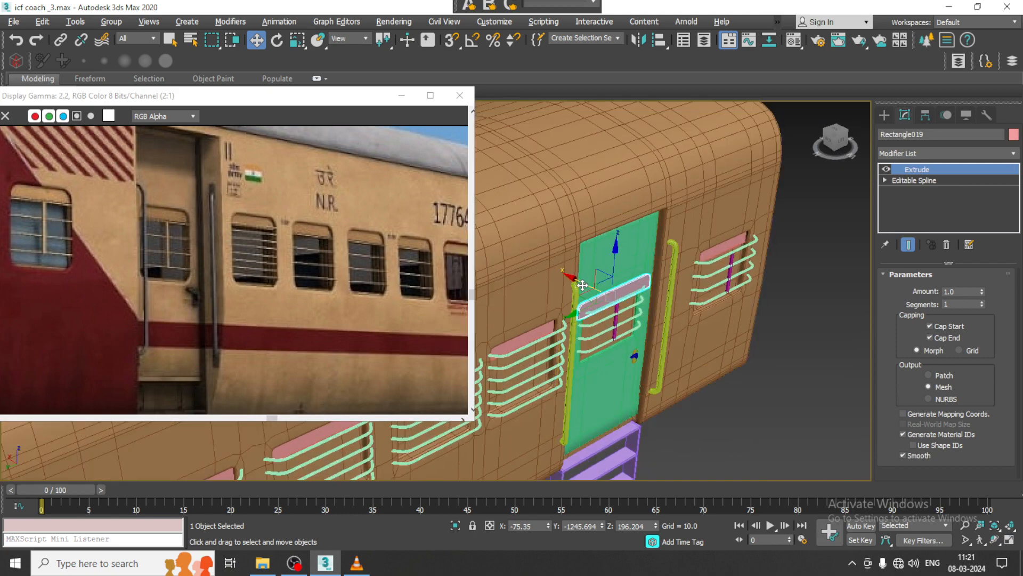
drag(582, 284, 578, 282)
Step: Review the panels along the coach and examine its end wall against the reference photo
alt+middle_drag(578, 282, 682, 310)
scroll(621, 297, down, 4)
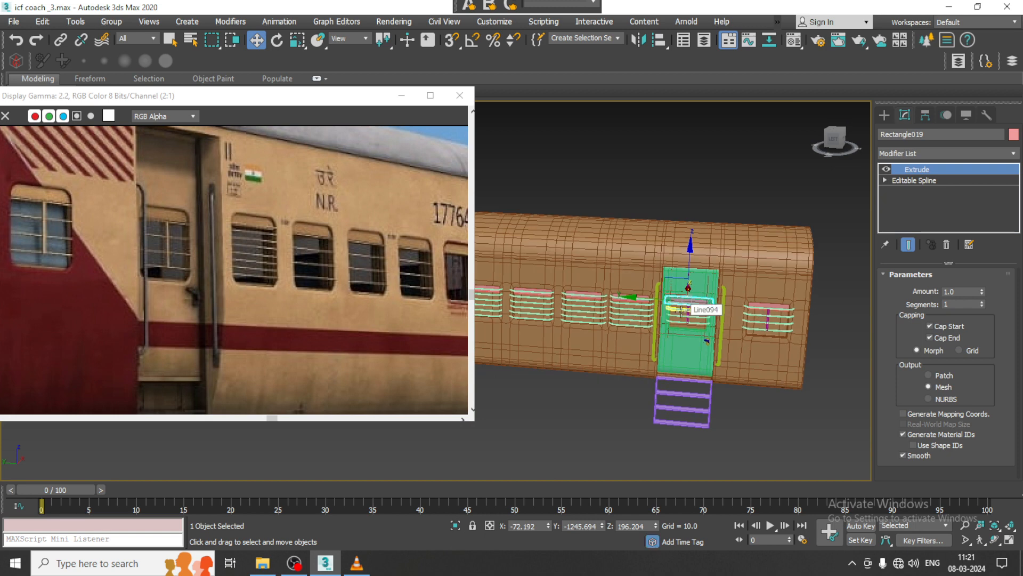
scroll(592, 253, down, 4)
middle_drag(610, 256, 810, 270)
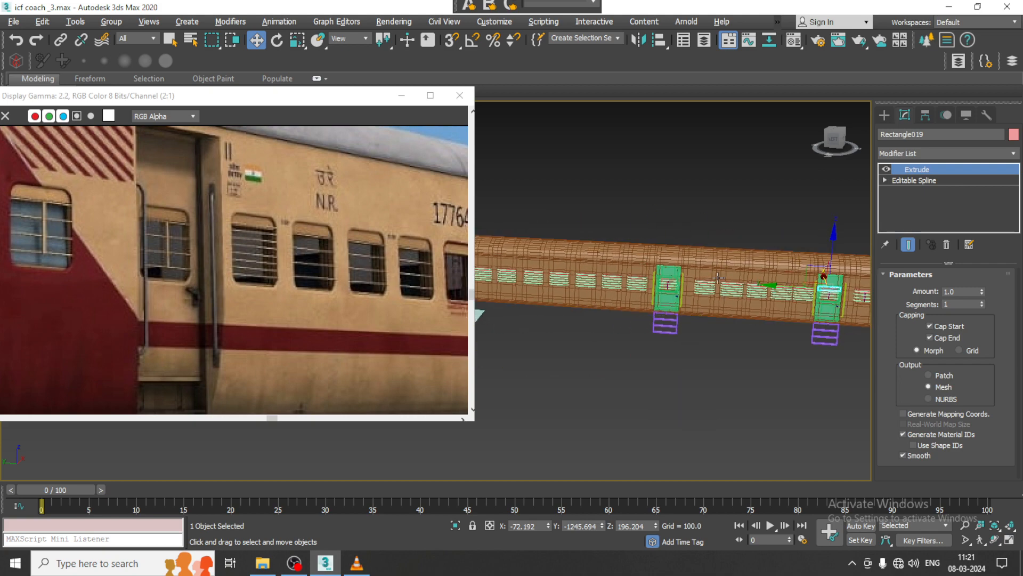
alt+middle_drag(480, 315, 613, 288)
middle_drag(613, 287, 736, 258)
scroll(662, 287, up, 2)
middle_drag(596, 272, 719, 260)
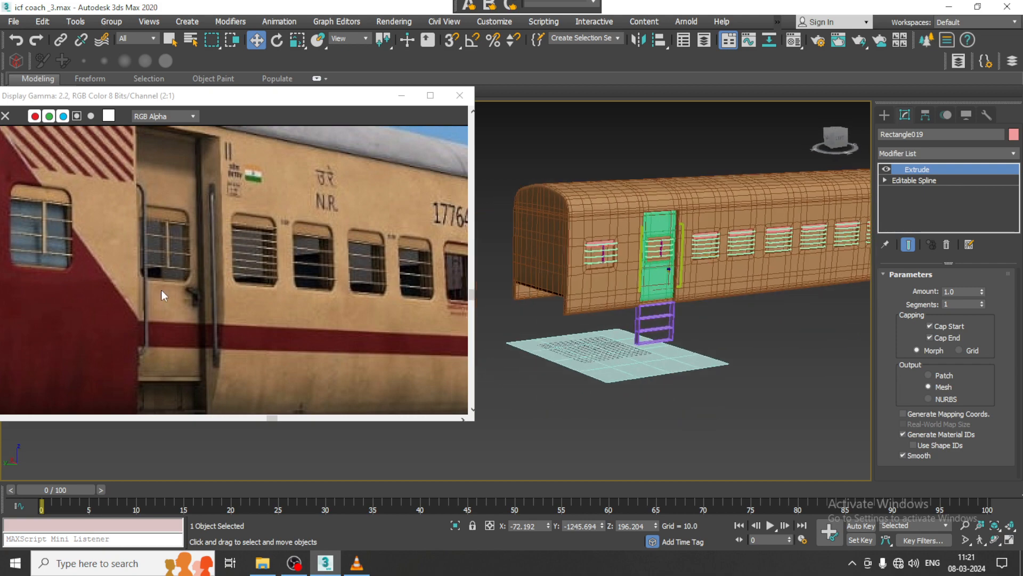
scroll(305, 282, down, 3)
scroll(611, 312, up, 2)
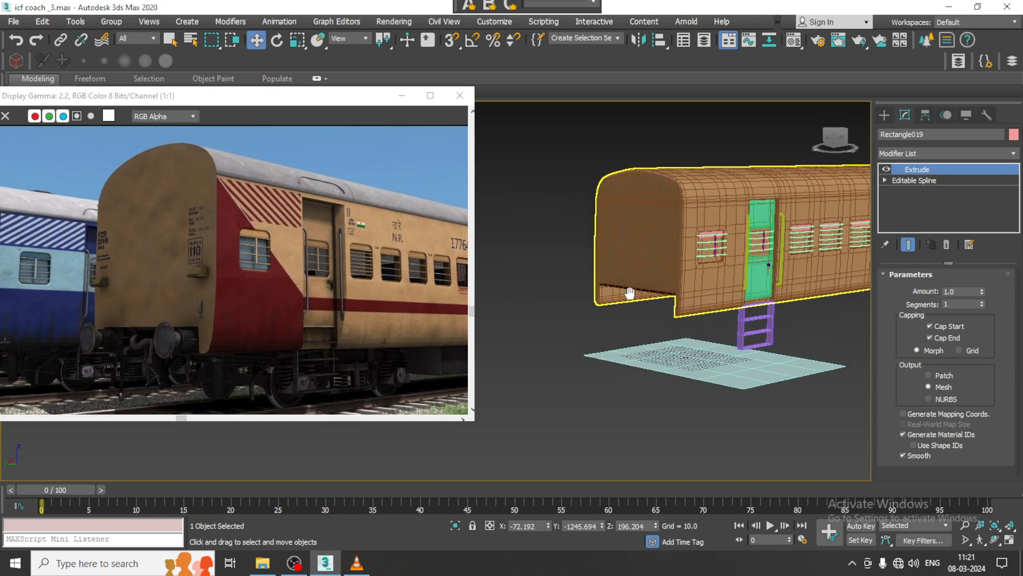
Step: Create a small box about 9.9 long and 15.5 wide on the coach's end wall using AutoGrid
click(662, 271)
scroll(661, 277, up, 4)
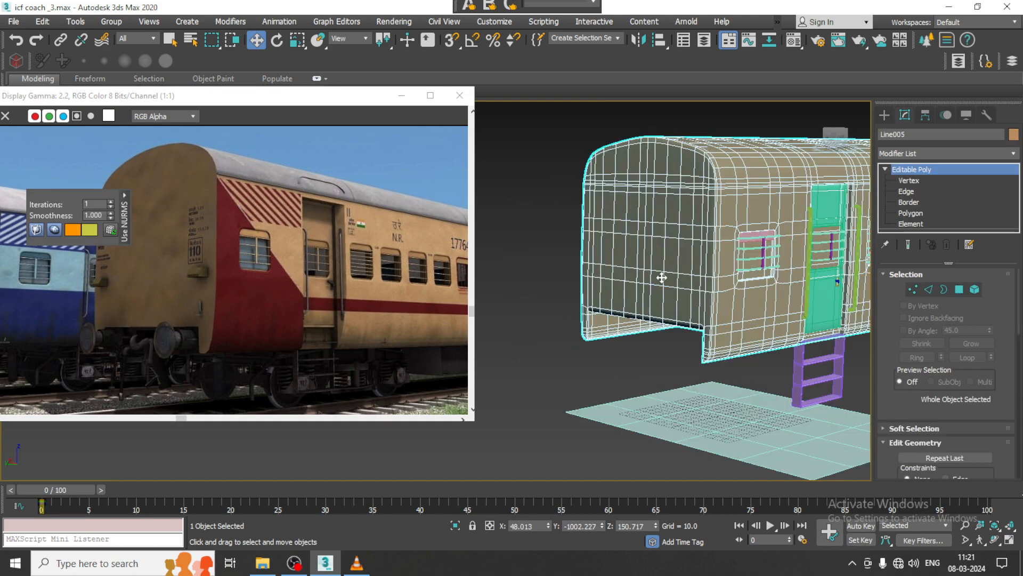
click(884, 115)
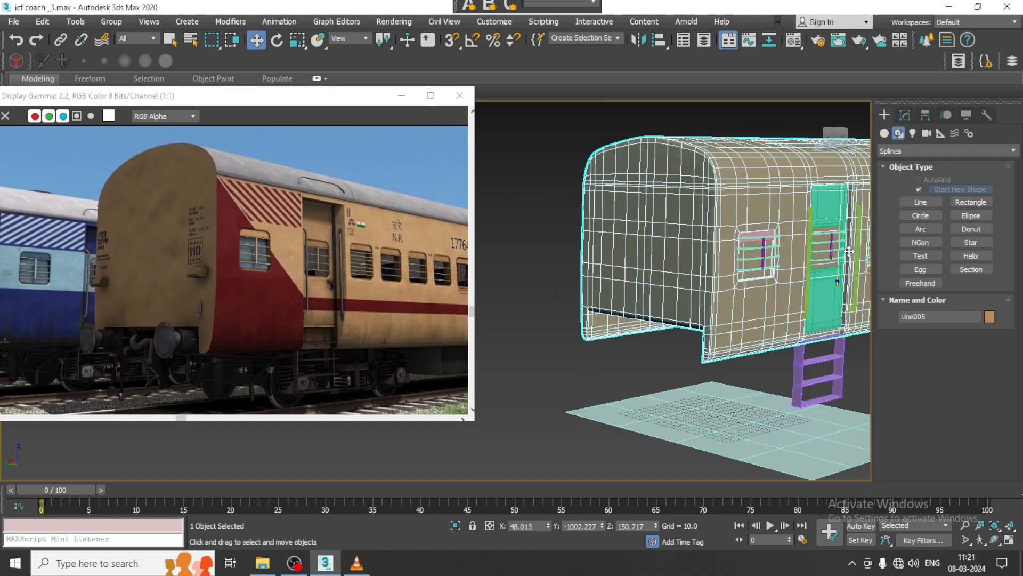
click(884, 133)
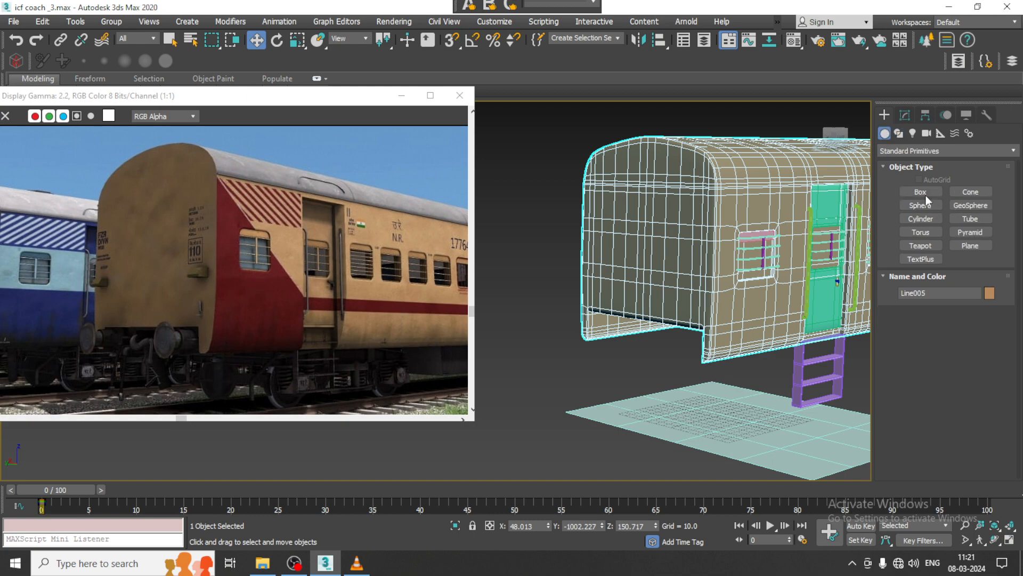
click(920, 192)
scroll(710, 245, up, 5)
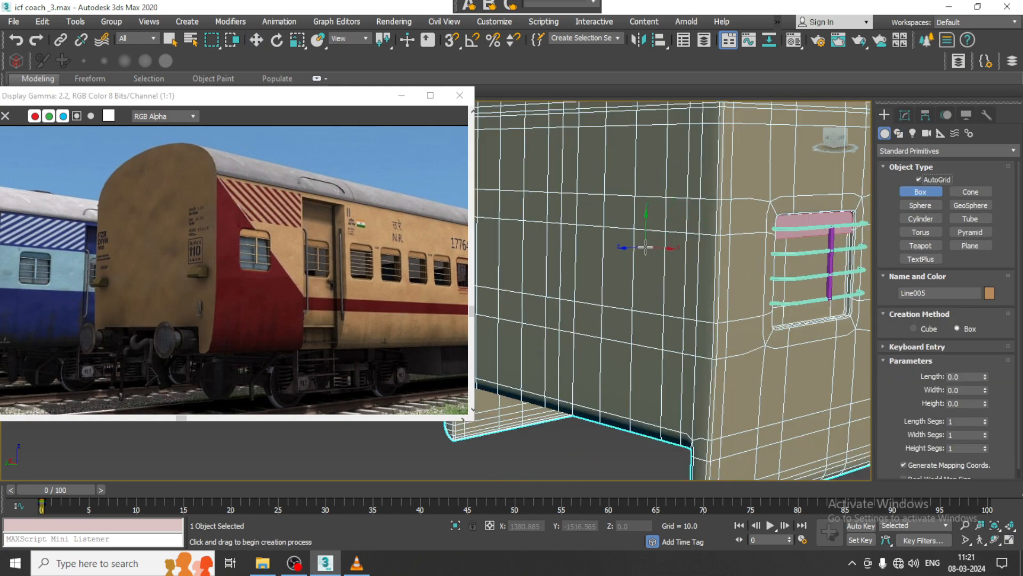
drag(640, 253, 672, 283)
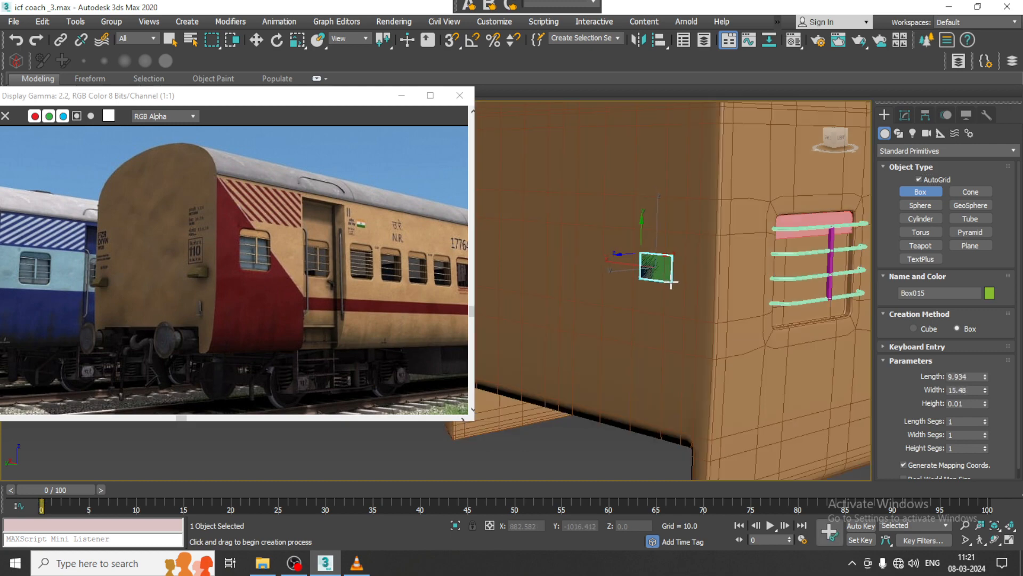
click(651, 308)
key(w)
Step: Convert the end-wall box to an Editable Poly
alt+middle_drag(680, 288, 613, 268)
scroll(612, 269, up, 2)
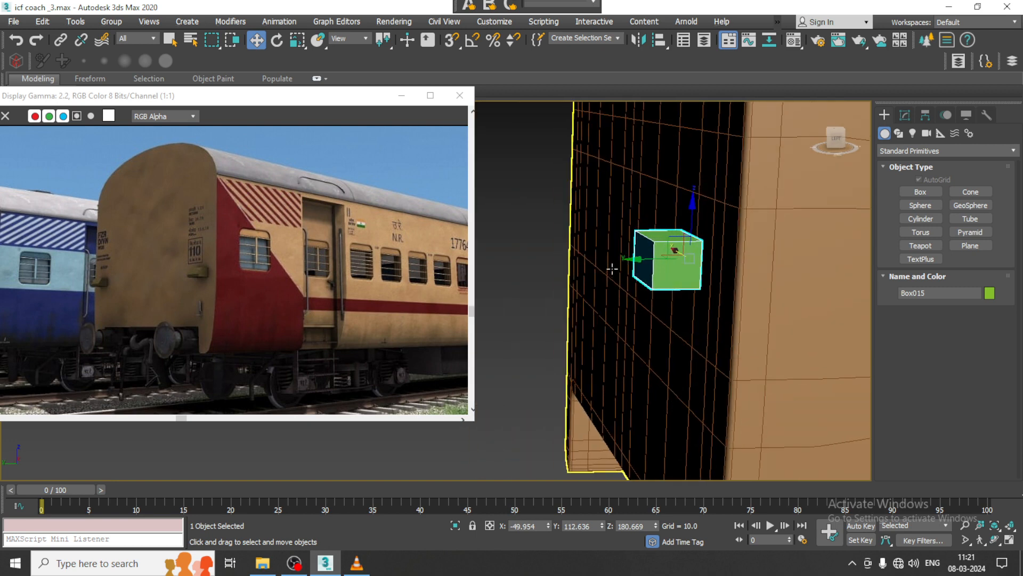
scroll(612, 268, up, 2)
right_click(662, 244)
mouse_move(726, 382)
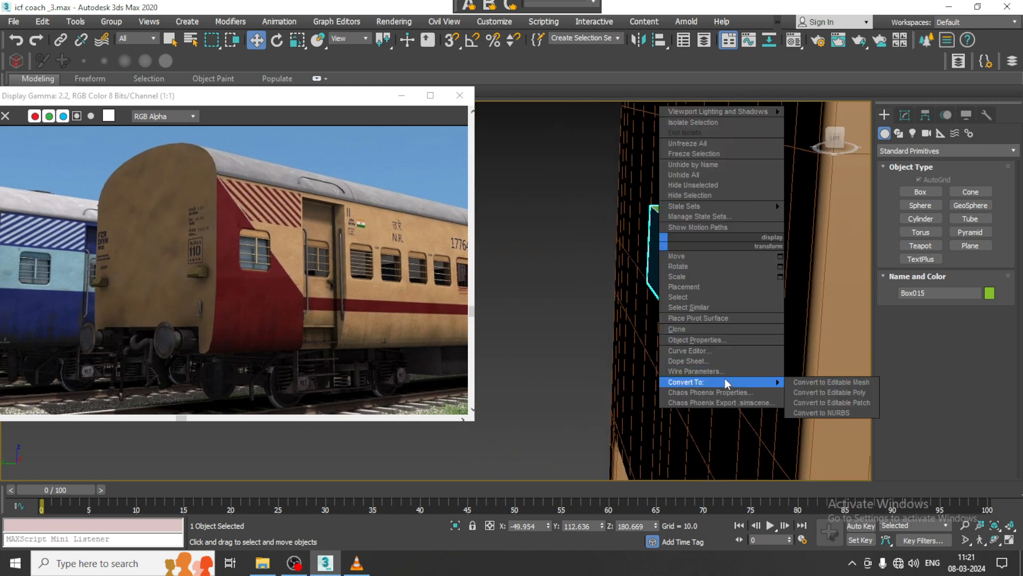
click(839, 392)
scroll(687, 293, up, 2)
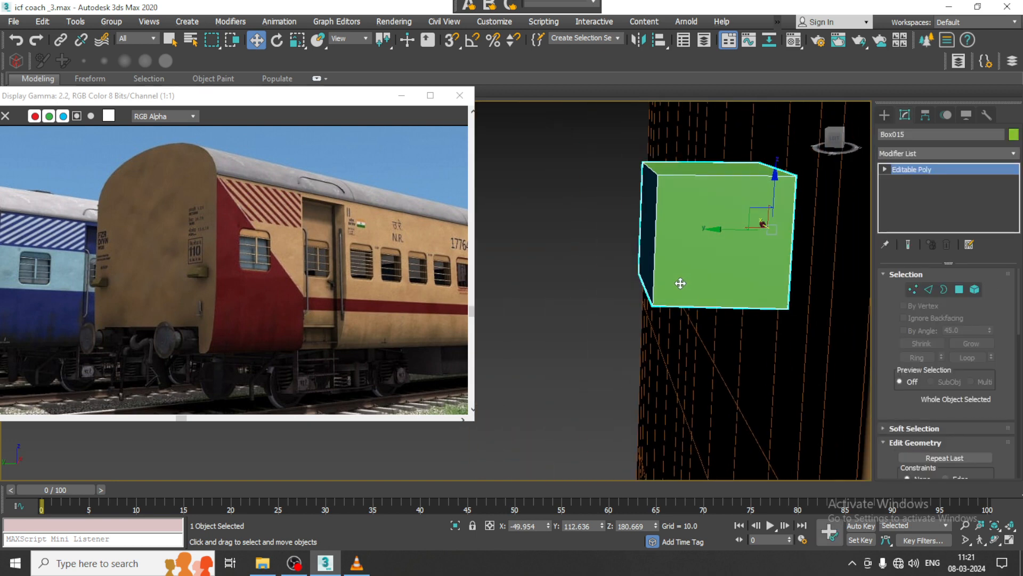
Step: Extrude the box's outward-facing polygon by 10 and pull it back toward the wall by about 2.2
click(959, 289)
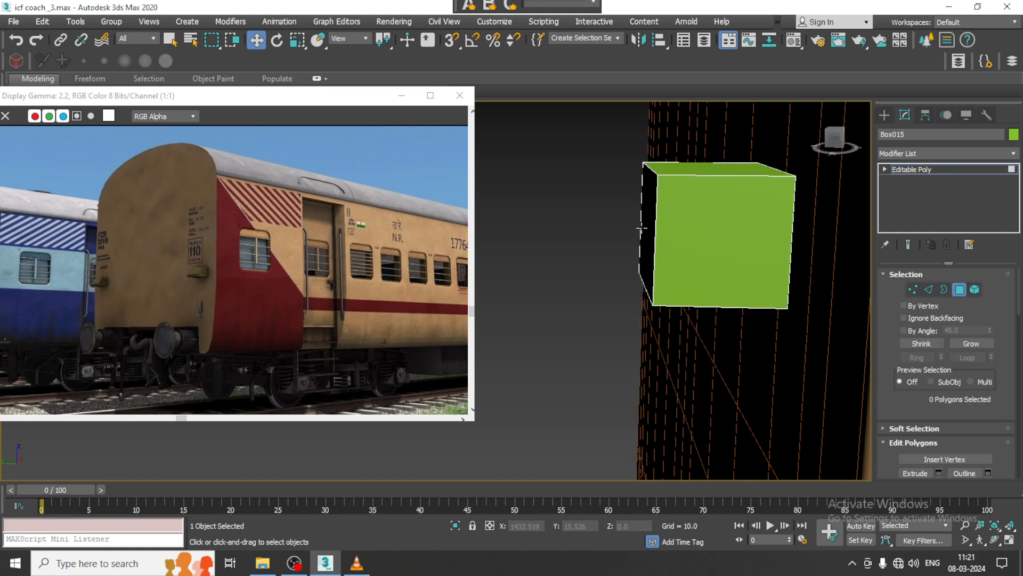
click(641, 228)
scroll(890, 402, down, 3)
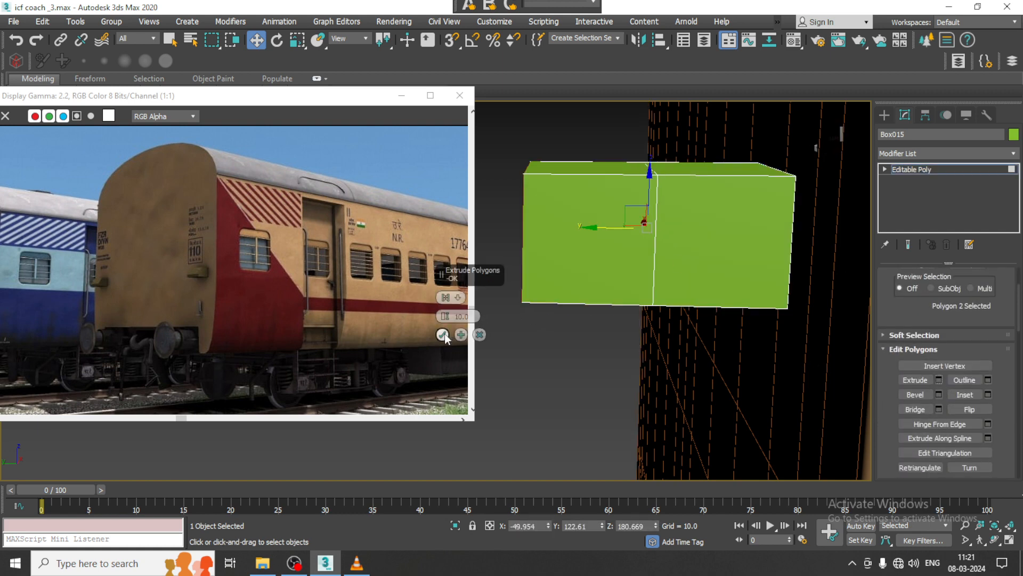
click(443, 335)
drag(485, 226, 511, 224)
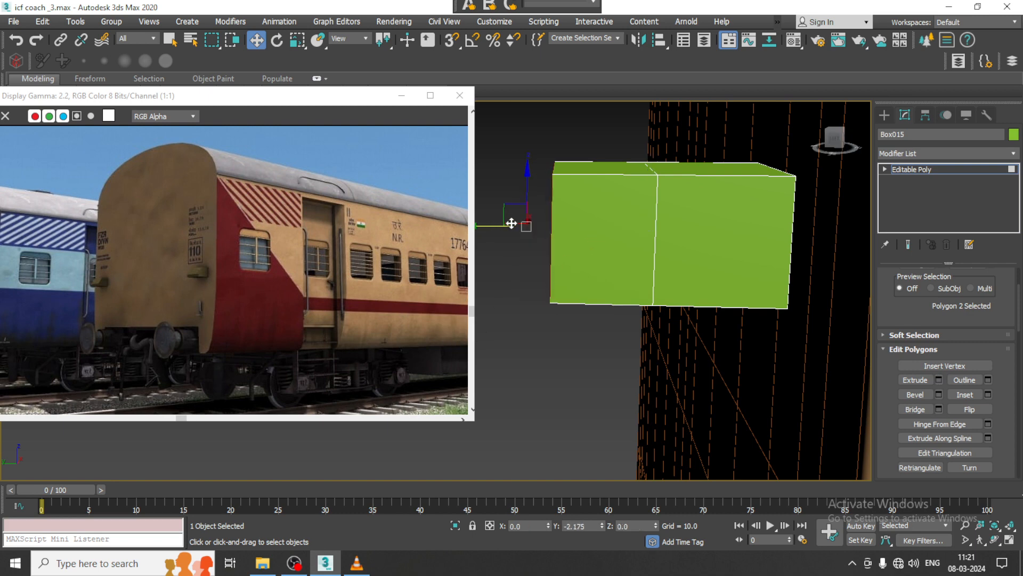
Step: Move the box's outer top vertices toward the wall along Y to give its front a slope
alt+middle_drag(673, 221, 660, 215)
key(1)
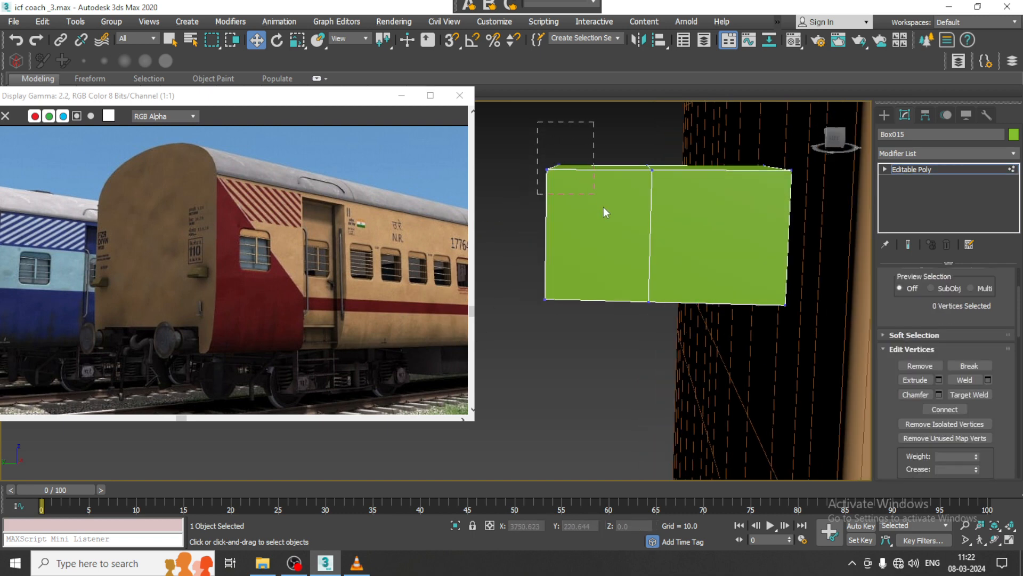
drag(603, 208, 670, 192)
drag(591, 166, 631, 162)
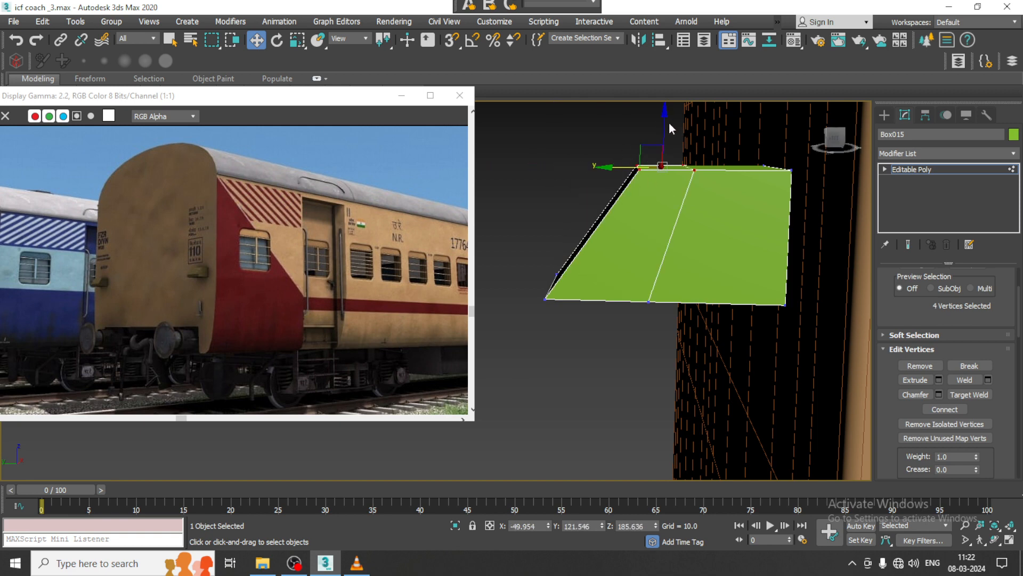
alt+middle_drag(685, 185, 760, 192)
scroll(702, 187, down, 4)
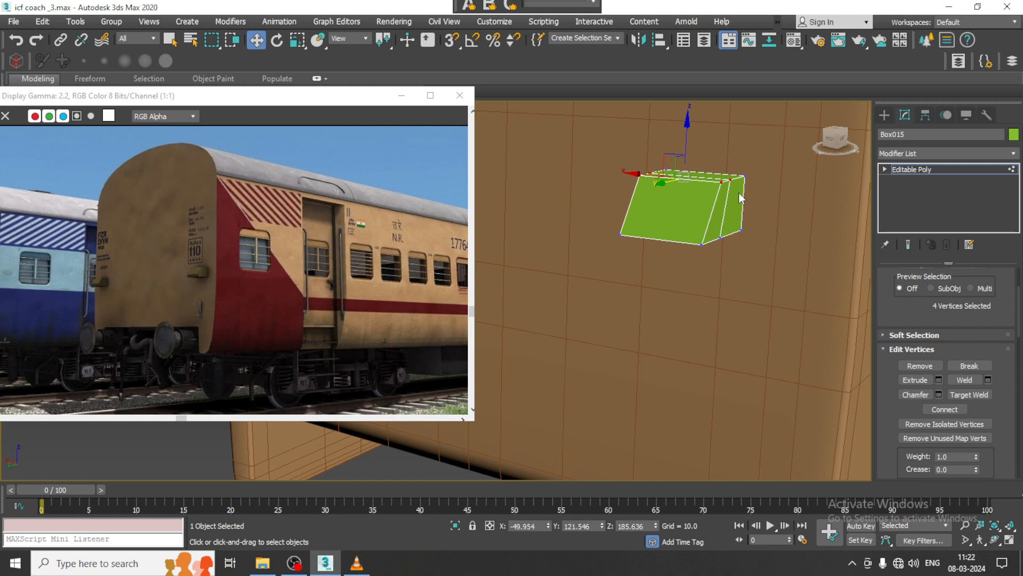
alt+middle_drag(742, 251, 728, 201)
click(954, 167)
Step: Raise the block's six bottom vertices to about Z 176.9 to reduce its height
scroll(738, 214, down, 5)
scroll(706, 214, up, 3)
key(r)
scroll(747, 212, up, 3)
key(w)
alt+middle_drag(698, 254, 692, 245)
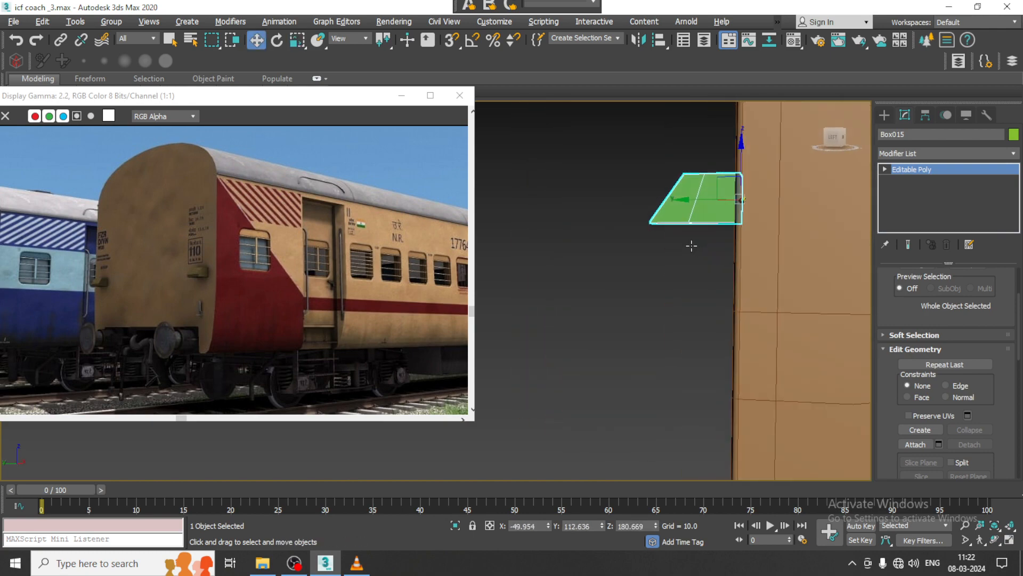
key(1)
drag(823, 214, 861, 215)
key(F3)
alt+middle_drag(705, 221, 696, 226)
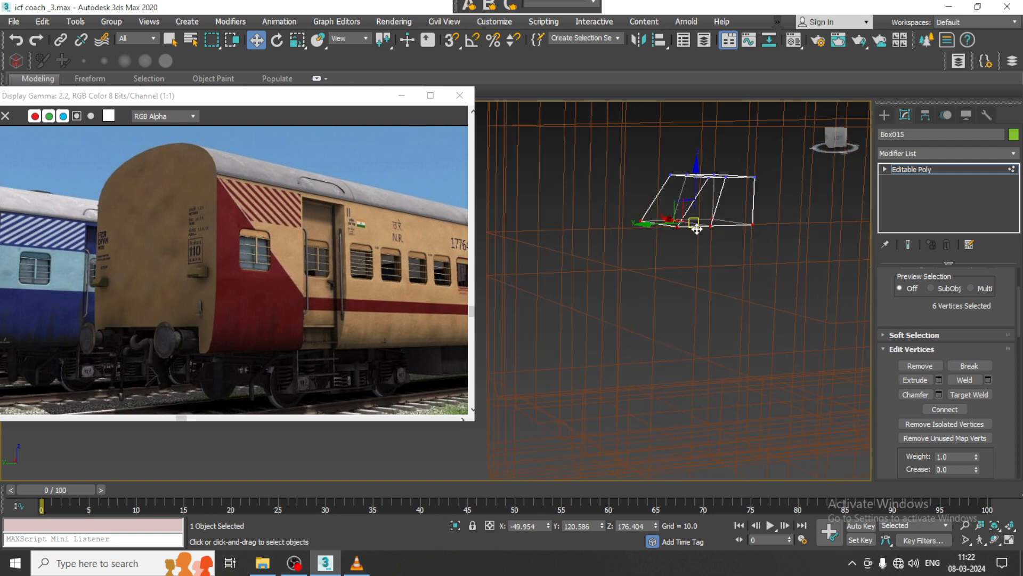
key(F3)
scroll(702, 204, up, 3)
drag(691, 183, 690, 178)
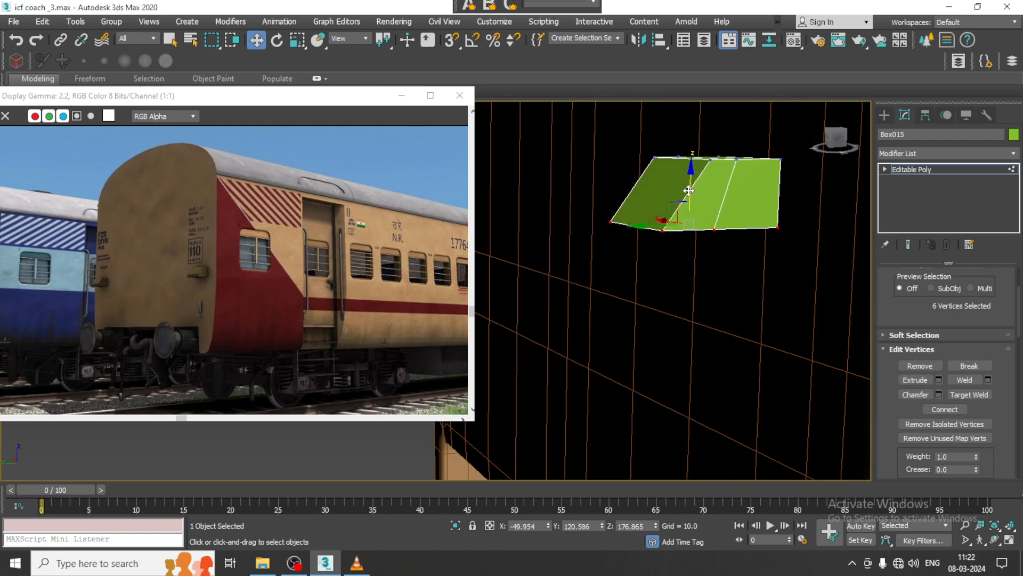
alt+middle_drag(687, 192, 738, 209)
click(924, 167)
scroll(688, 226, down, 5)
Step: Clone the sloped block as a Copy across the end wall along X, to about X 60.3
alt+middle_drag(679, 227, 694, 243)
scroll(693, 231, down, 3)
scroll(693, 240, up, 4)
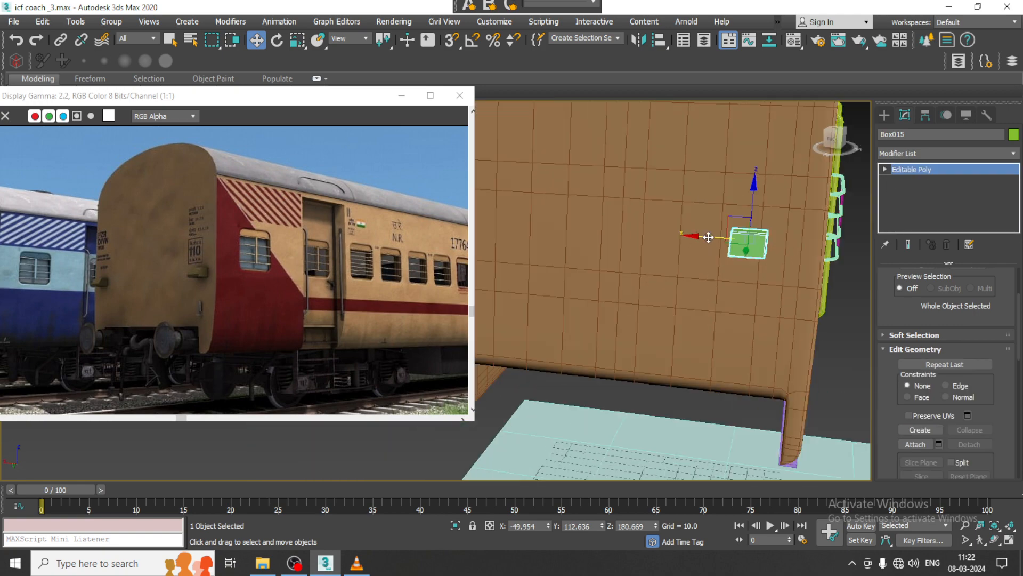
drag(709, 237, 605, 247)
scroll(735, 247, down, 4)
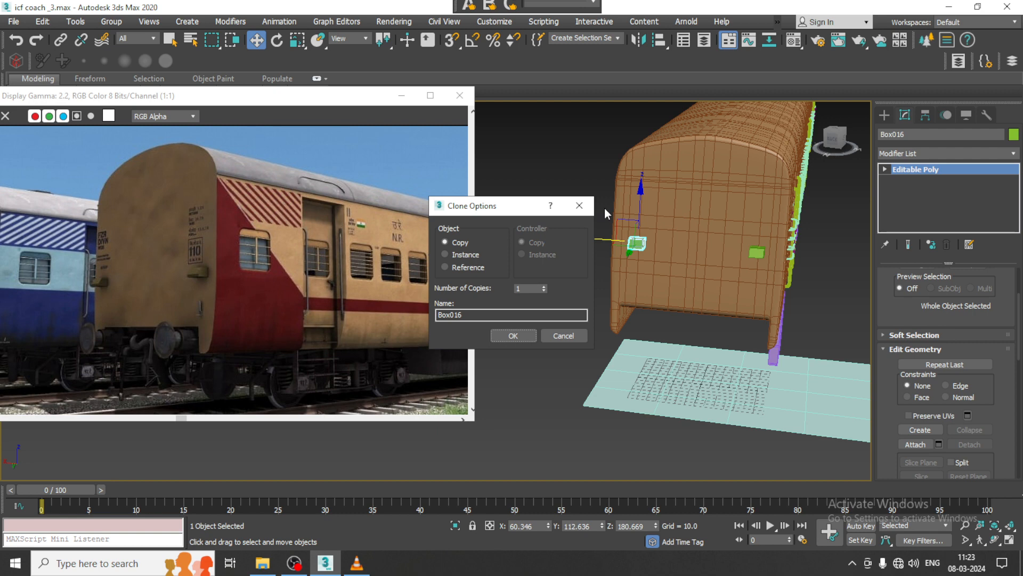
click(508, 334)
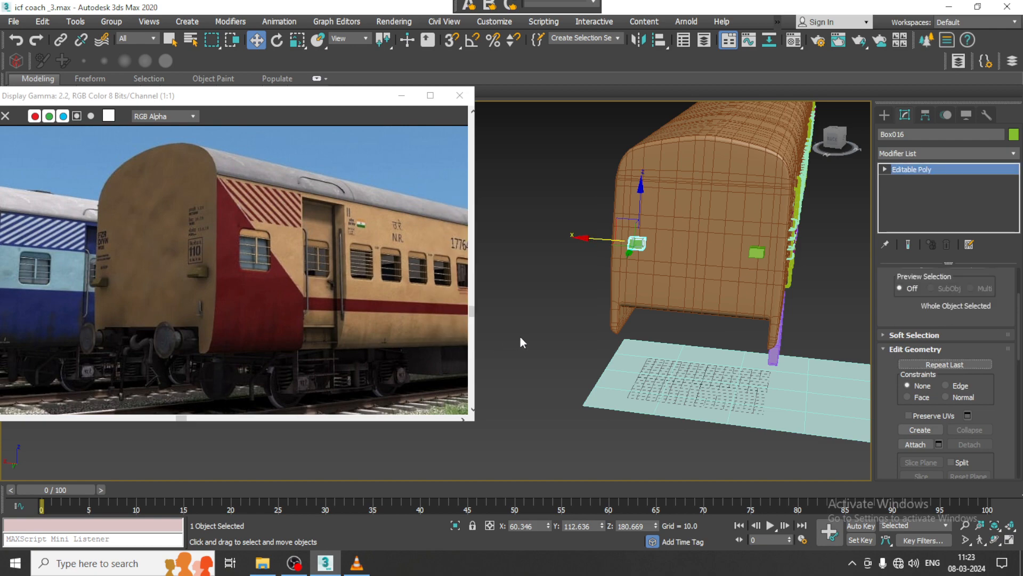
scroll(151, 341, up, 2)
scroll(264, 312, down, 2)
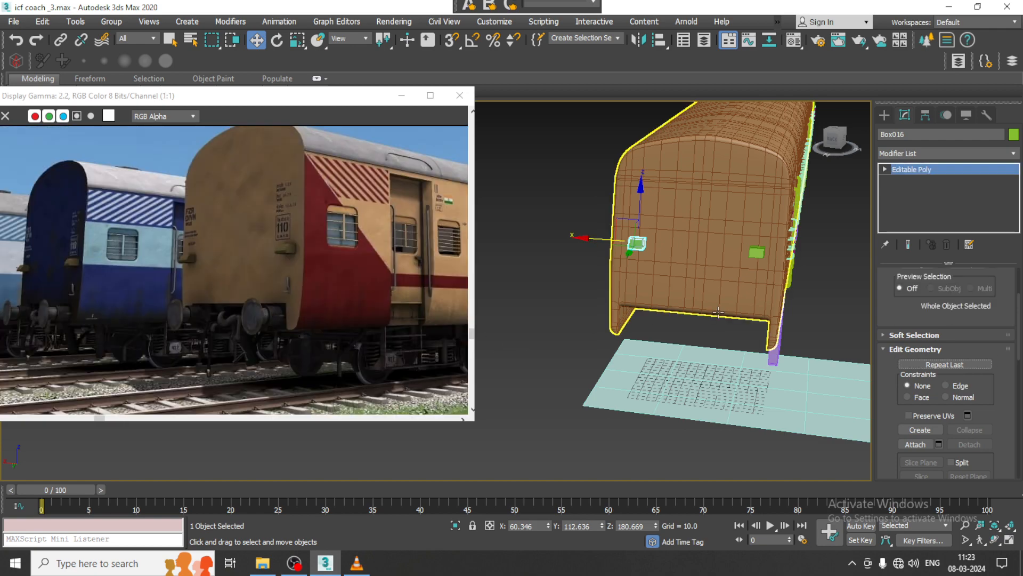
Step: Draw a thin horizontal box in the front view with AutoGrid off, spanning between the coach's side skirts just below the end wall
alt+middle_drag(744, 325, 655, 338)
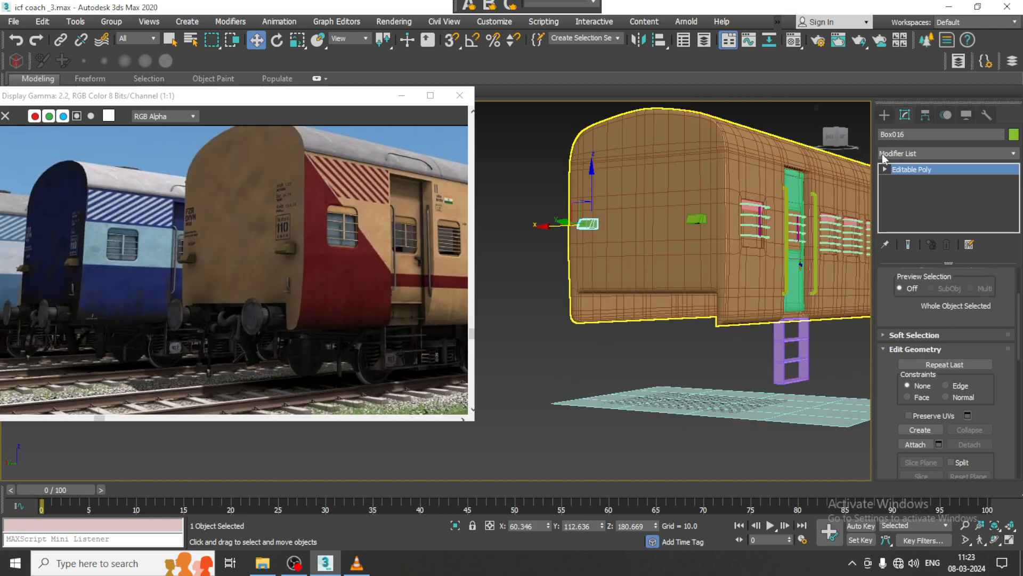
click(884, 116)
click(908, 192)
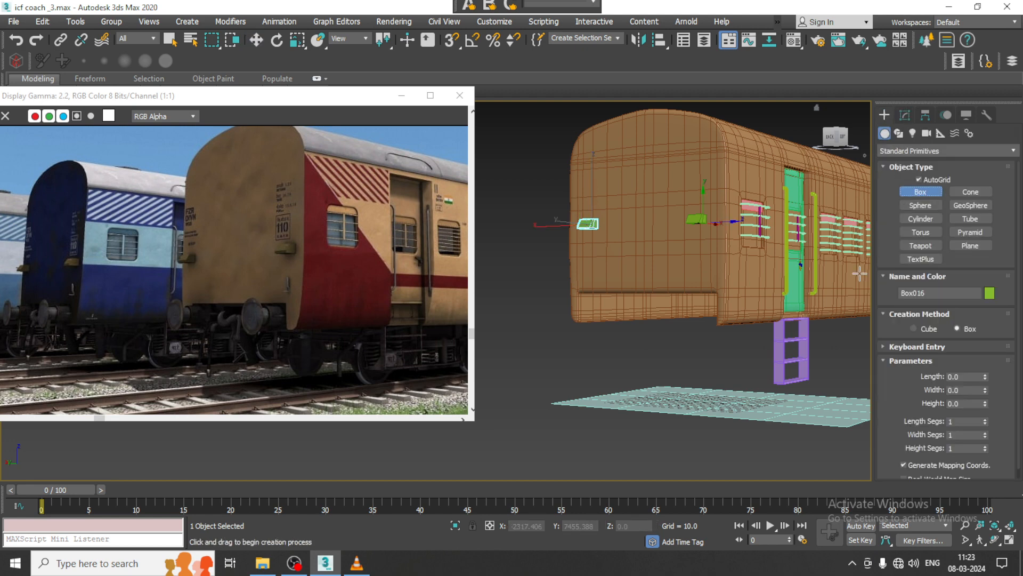
key(alt+w)
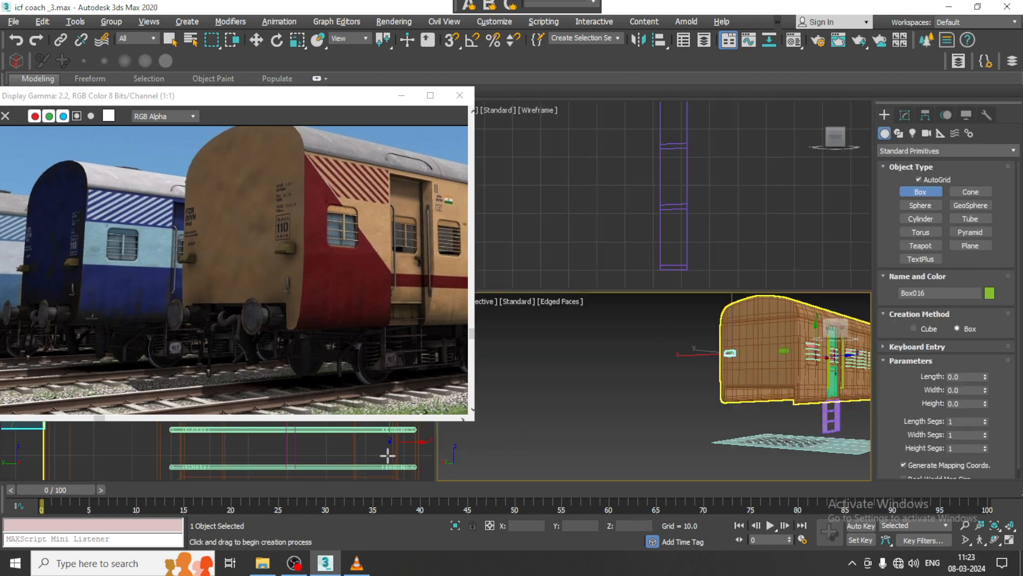
key(alt+w)
scroll(698, 283, down, 2)
middle_drag(698, 283, 765, 238)
scroll(736, 255, down, 5)
middle_drag(705, 404, 731, 279)
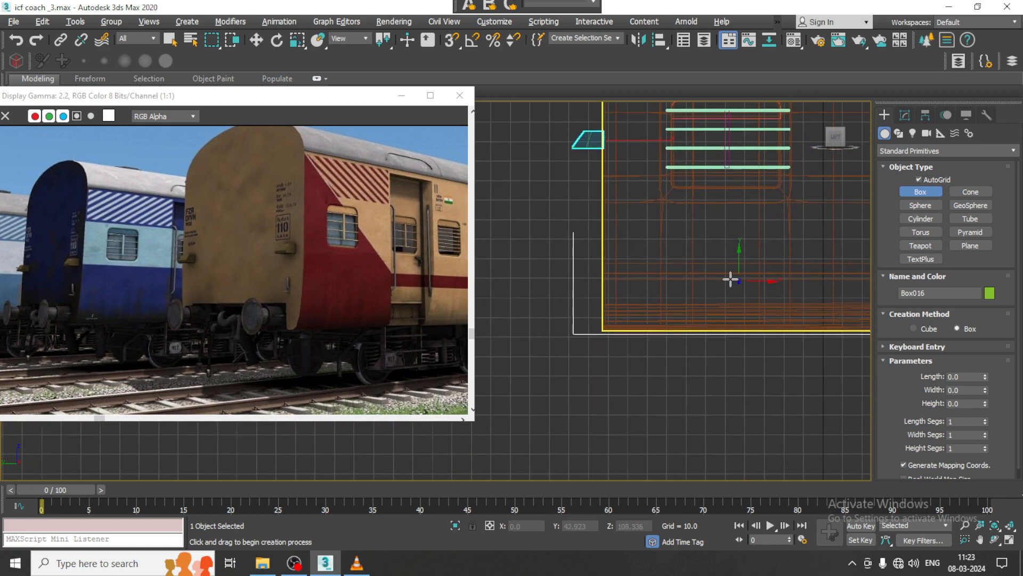
scroll(730, 279, down, 3)
middle_drag(789, 290, 589, 292)
scroll(588, 291, down, 2)
key(alt+w)
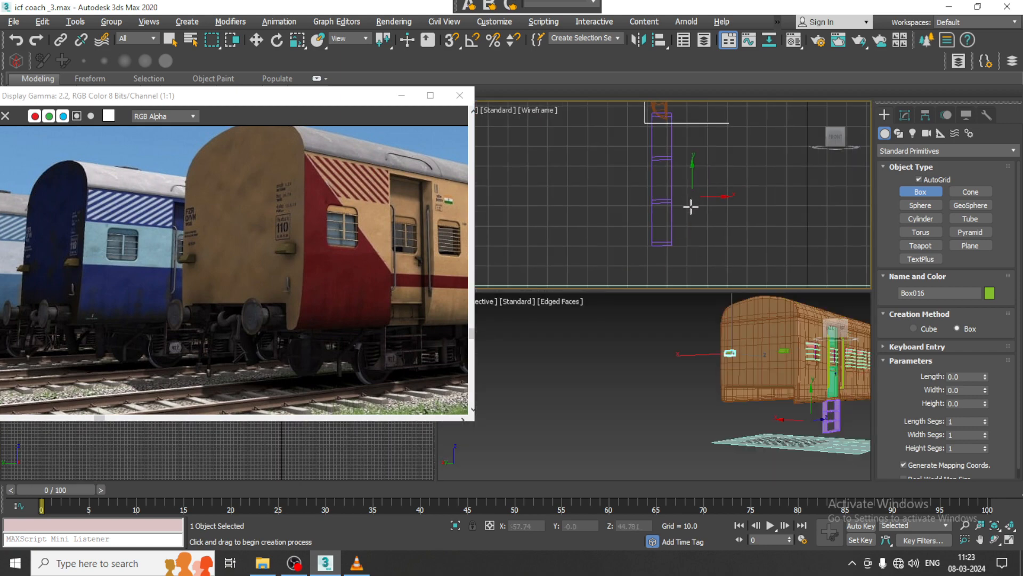
key(alt+w)
middle_drag(661, 182, 579, 243)
scroll(617, 221, up, 3)
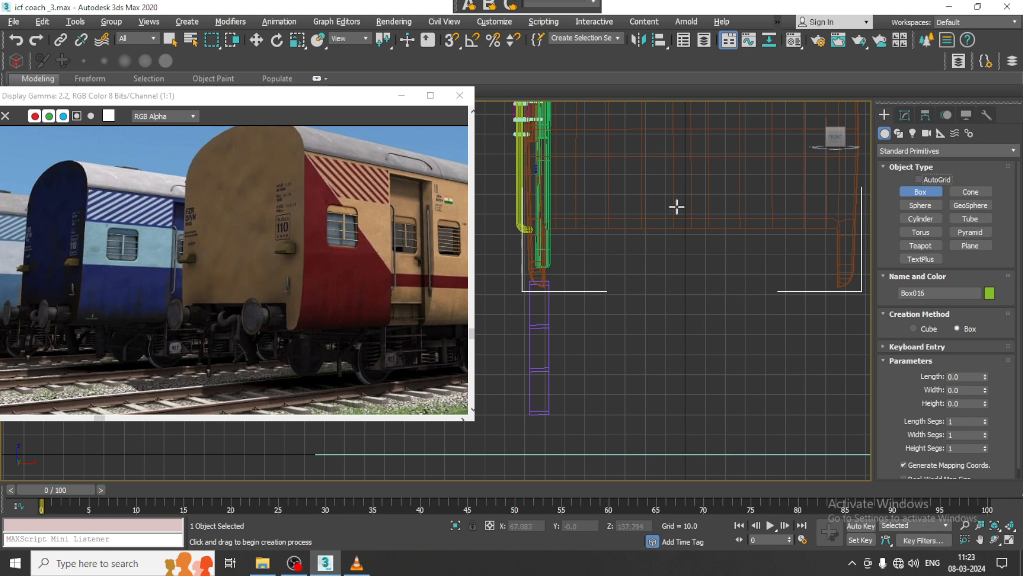
drag(546, 233, 838, 258)
click(823, 207)
key(w)
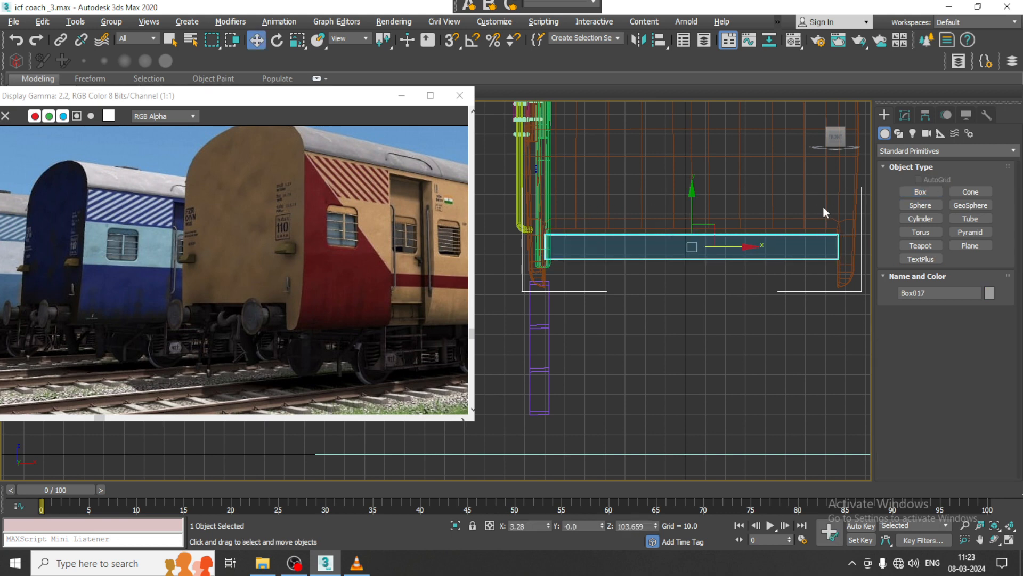
Step: Move the box along Y to the coach's end, at about Y 92.9, and convert it to Editable Poly
key(alt+w)
middle_click(664, 368)
key(alt+w)
scroll(658, 379, down, 4)
alt+middle_drag(657, 379, 686, 331)
scroll(686, 331, up, 5)
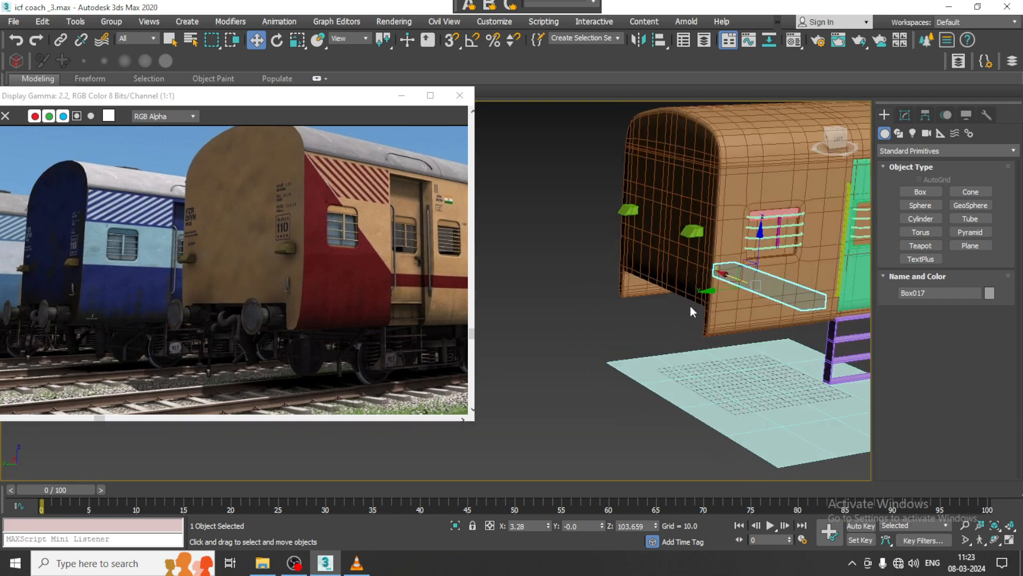
alt+middle_drag(751, 285, 673, 294)
right_click(672, 295)
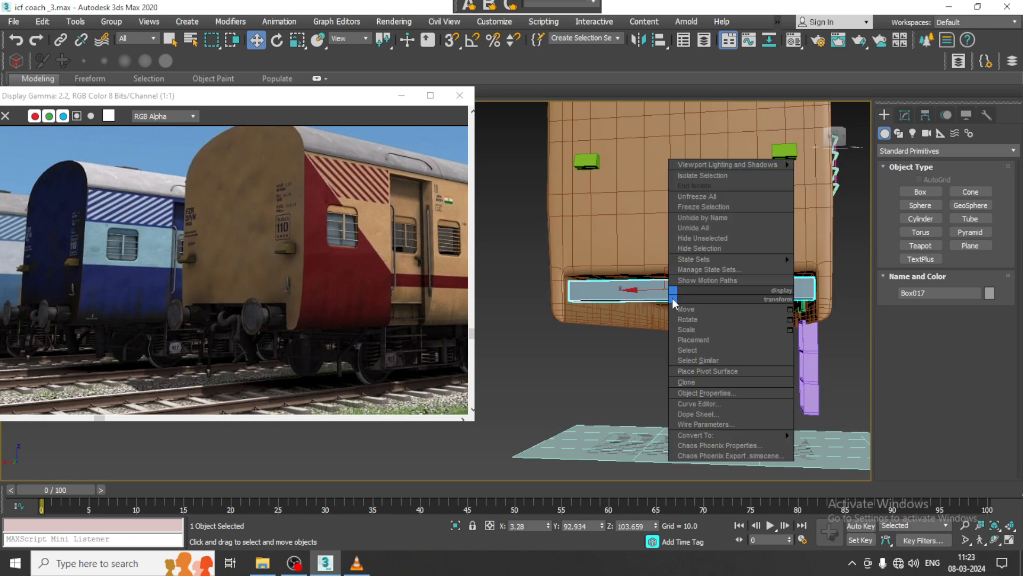
mouse_move(746, 435)
click(809, 446)
alt+middle_drag(809, 445, 743, 334)
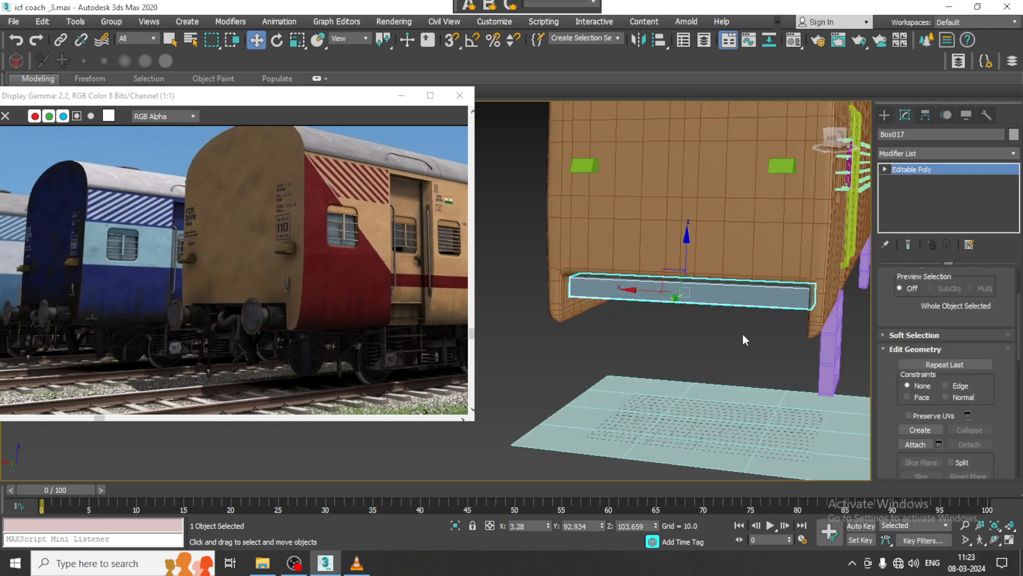
Step: Adjust the box's vertices in the front view so it meets the side skirts and the end wall's lower edge
key(1)
key(alt+w)
key(alt+w)
middle_drag(756, 195, 735, 250)
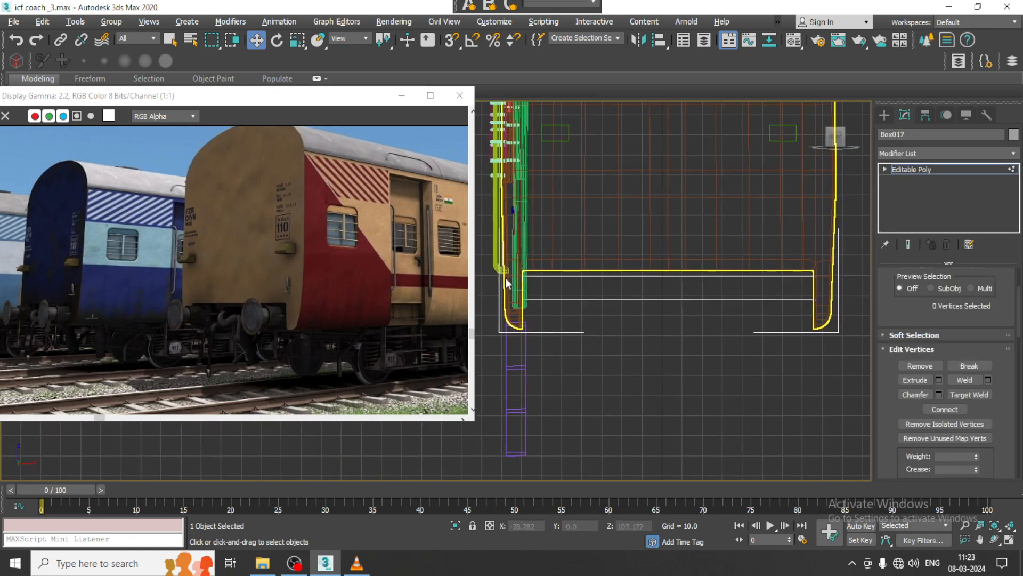
drag(876, 288, 668, 232)
click(916, 170)
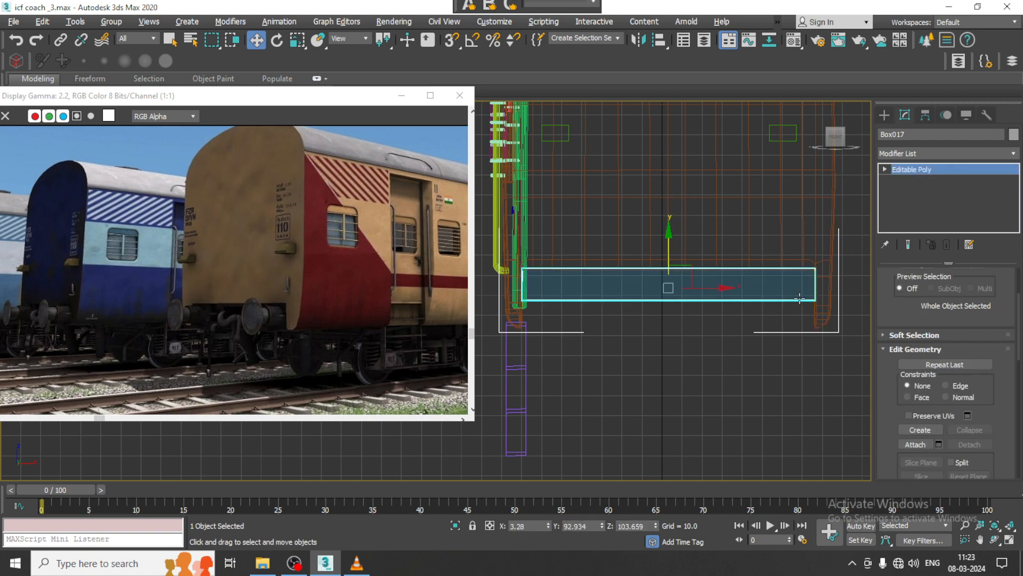
Step: Lower the box's bottom polygon along Z to make the end beam taller
key(alt+w)
key(alt+w)
alt+middle_drag(778, 365, 653, 325)
scroll(703, 298, down, 3)
alt+middle_drag(703, 297, 588, 301)
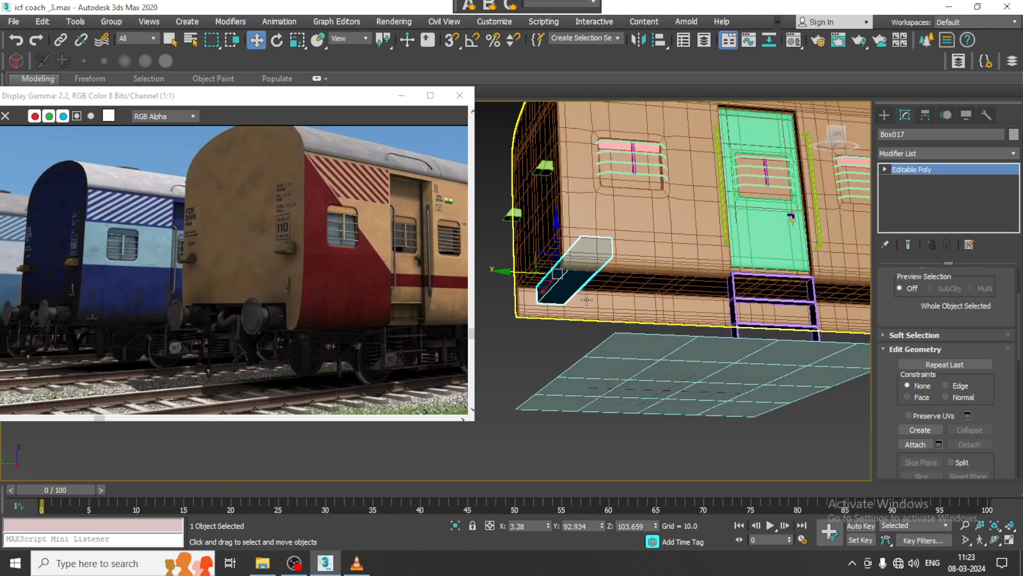
key(4)
click(568, 288)
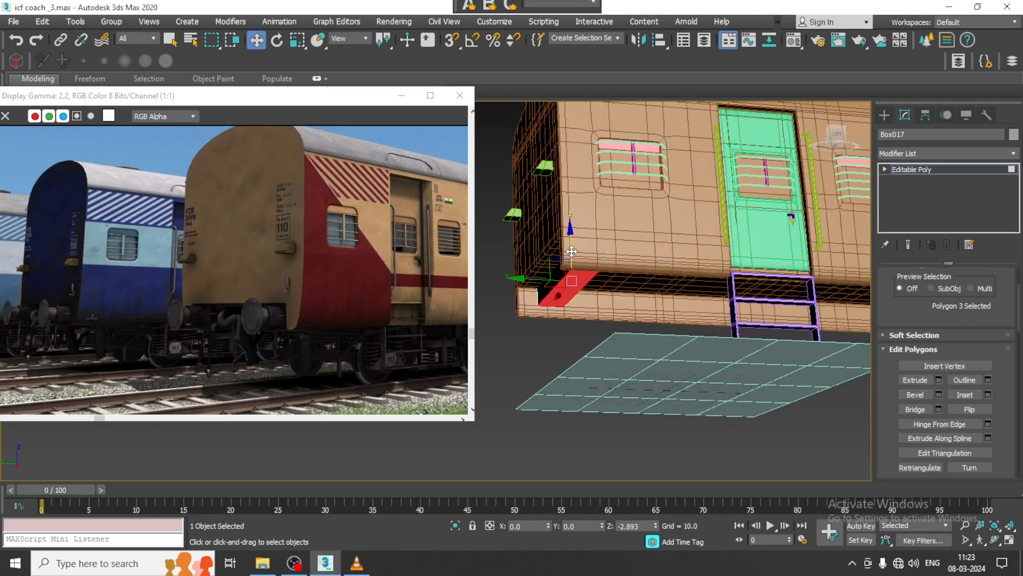
alt+middle_drag(572, 271, 665, 345)
alt+middle_drag(662, 339, 643, 315)
Step: Connect the beam's four long edges with 2 segments and a pinch of 66
key(alt+w)
mouse_move(723, 208)
middle_down()
mouse_move(698, 217)
mouse_move(716, 226)
middle_up()
key(alt+w)
key(2)
drag(617, 223, 649, 333)
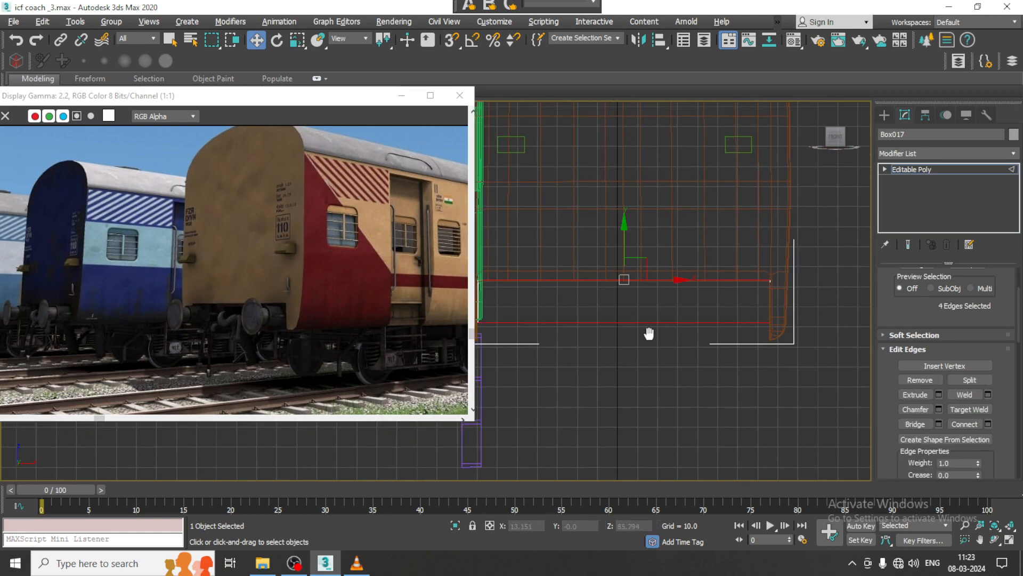
scroll(660, 323, down, 2)
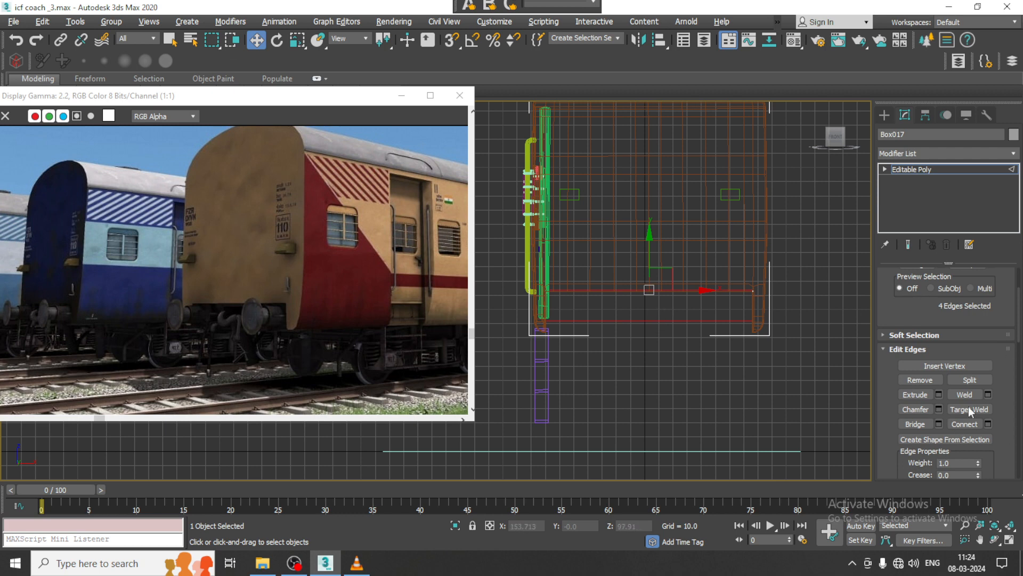
click(989, 425)
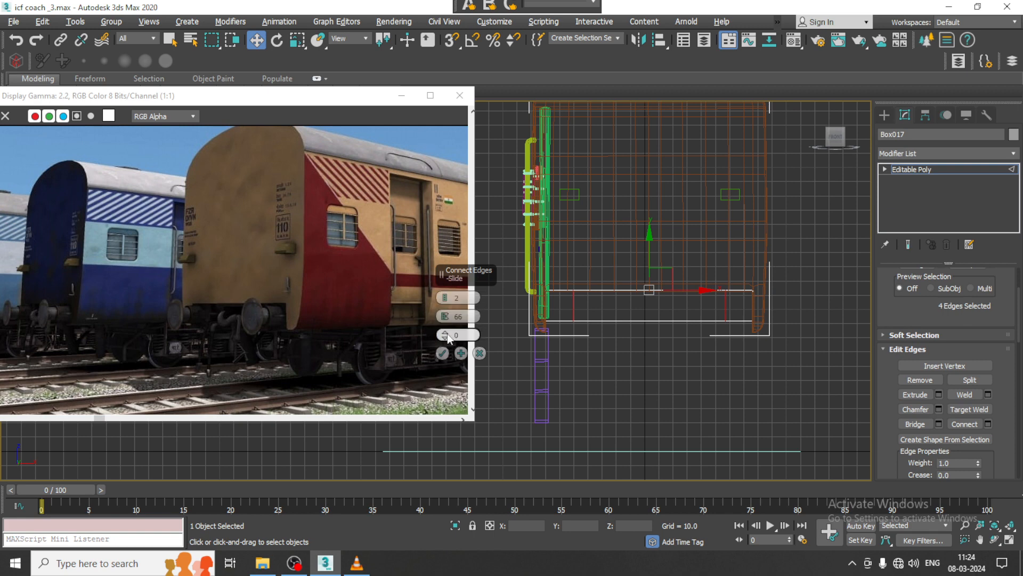
click(442, 353)
click(926, 170)
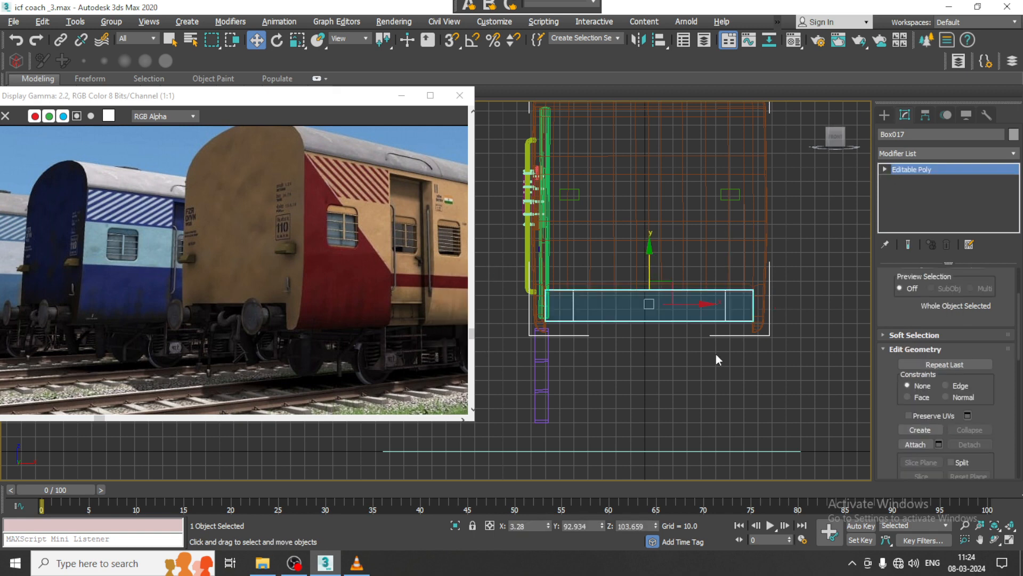
Step: Uncover the top view by moving the reference photo, and clone the end beam along Y to about Y -512.2
key(alt+w)
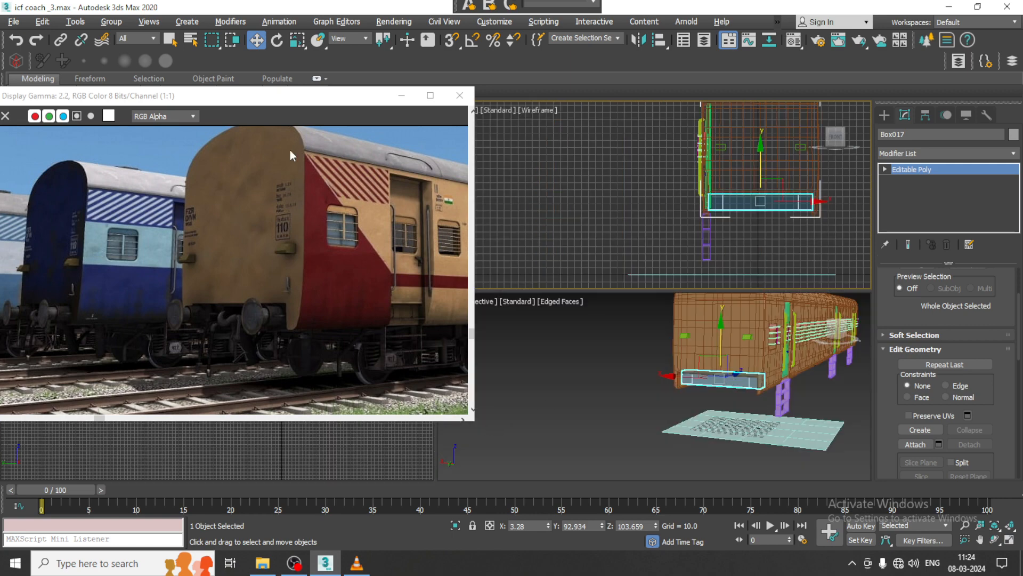
drag(308, 87, 256, 273)
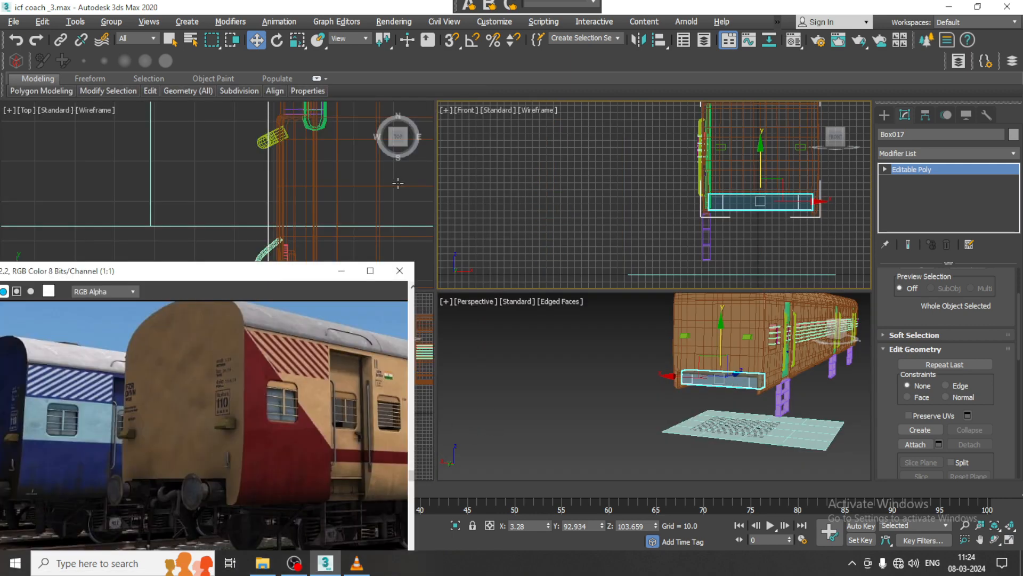
middle_drag(398, 183, 367, 182)
key(alt+w)
scroll(402, 226, down, 8)
middle_drag(537, 266, 590, 195)
scroll(601, 276, down, 8)
middle_drag(610, 318, 613, 405)
scroll(580, 211, up, 5)
mouse_move(582, 196)
shift+mouse_down()
mouse_move(600, 498)
mouse_move(591, 498)
shift+mouse_up()
click(514, 333)
scroll(609, 380, down, 3)
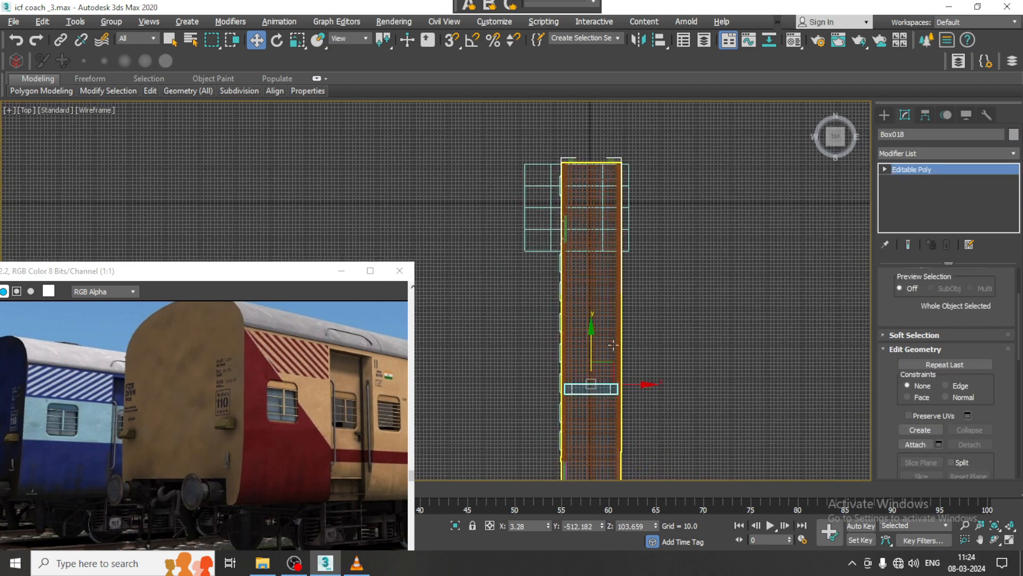
Step: Move the cloned beam along Y to the coach's far end, at about Y -1359.4
middle_drag(608, 380, 599, 148)
drag(580, 127, 618, 422)
key(alt+w)
middle_click(720, 356)
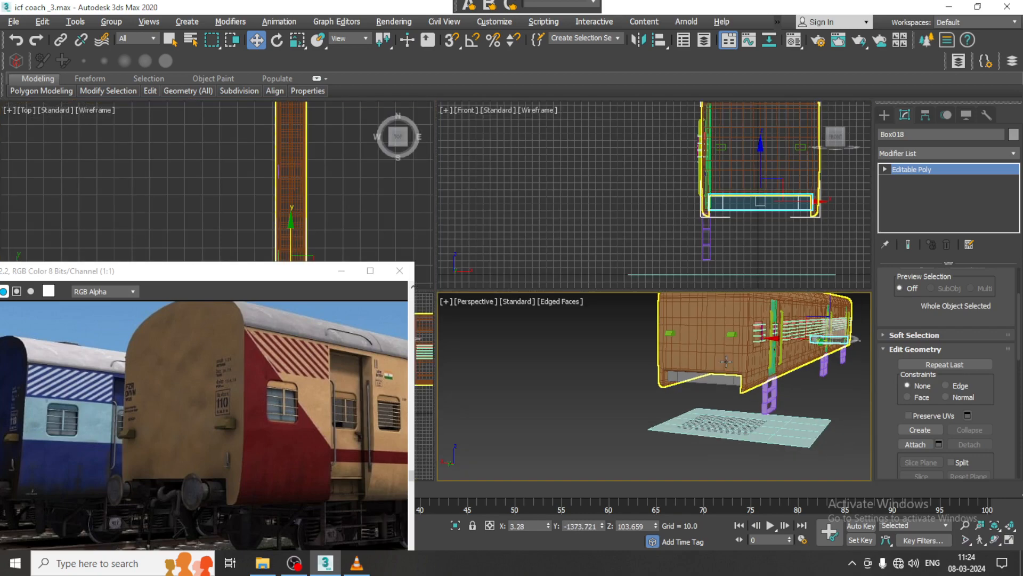
key(alt+w)
alt+middle_drag(721, 356, 870, 439)
scroll(610, 351, up, 4)
Step: Attach the near-end beam to the far-end beam so both form one object
click(922, 440)
scroll(922, 441, down, 2)
scroll(575, 355, down, 8)
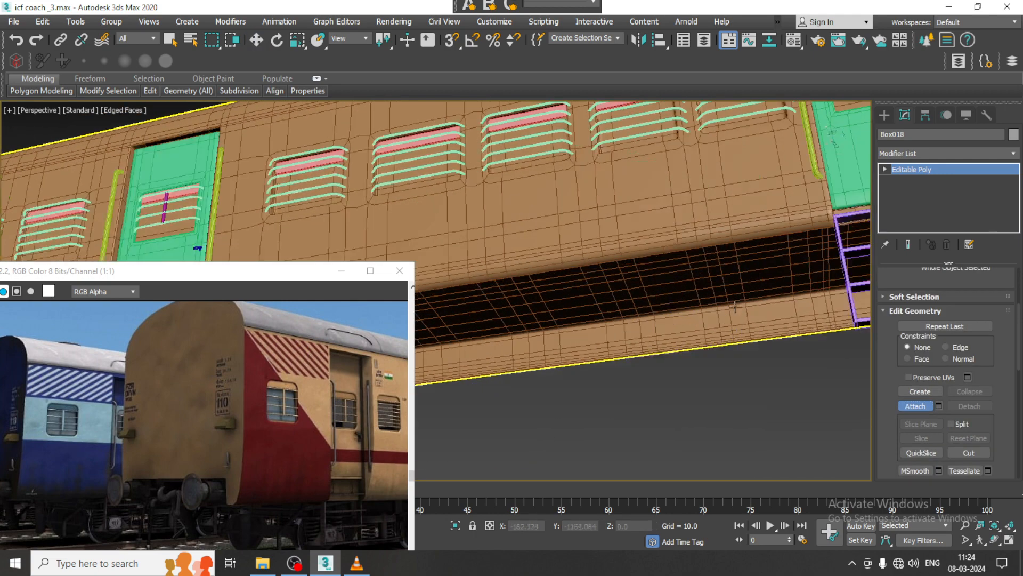
scroll(576, 355, up, 10)
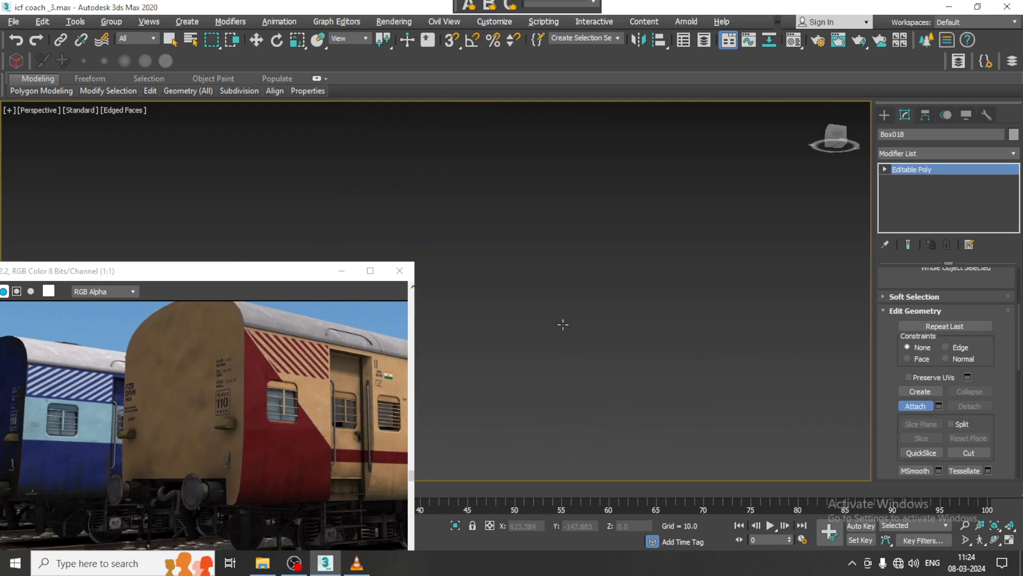
scroll(525, 303, down, 12)
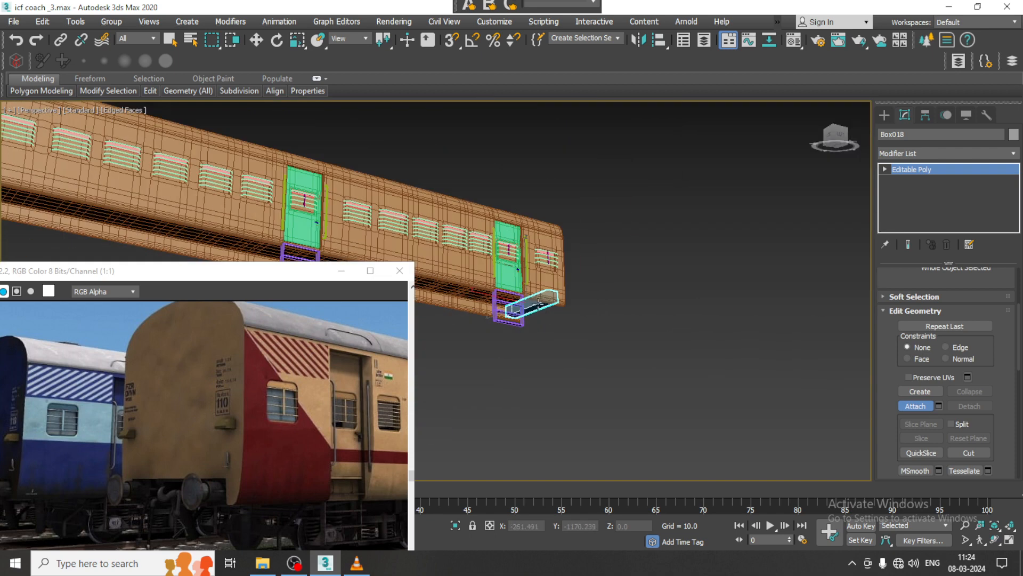
middle_drag(638, 331, 805, 331)
scroll(618, 303, up, 4)
middle_drag(626, 292, 606, 313)
scroll(605, 313, up, 2)
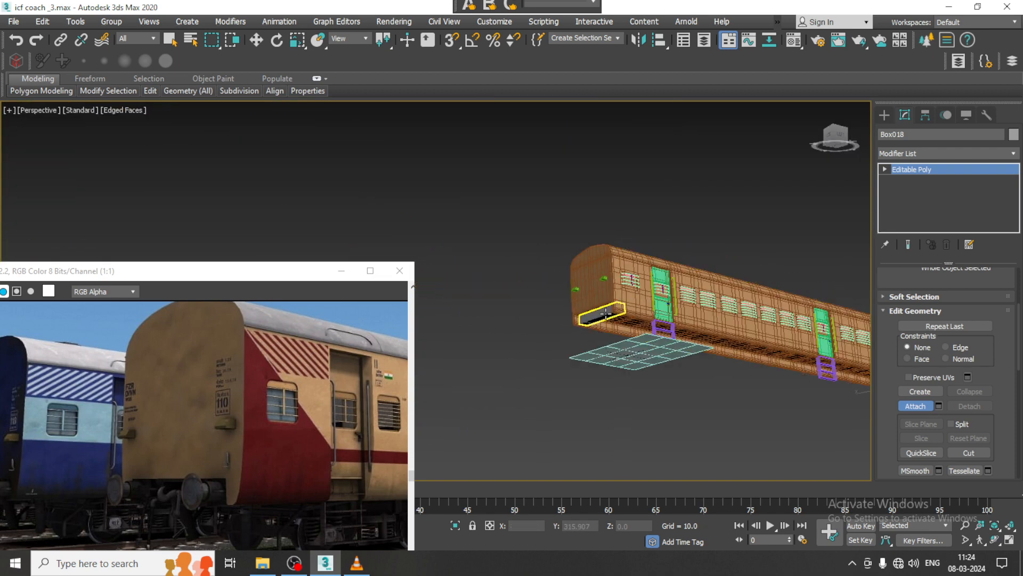
key(w)
Step: Isolate the attached beams and bridge the facing inner polygons of their end segments along one side of the coach
key(alt+q)
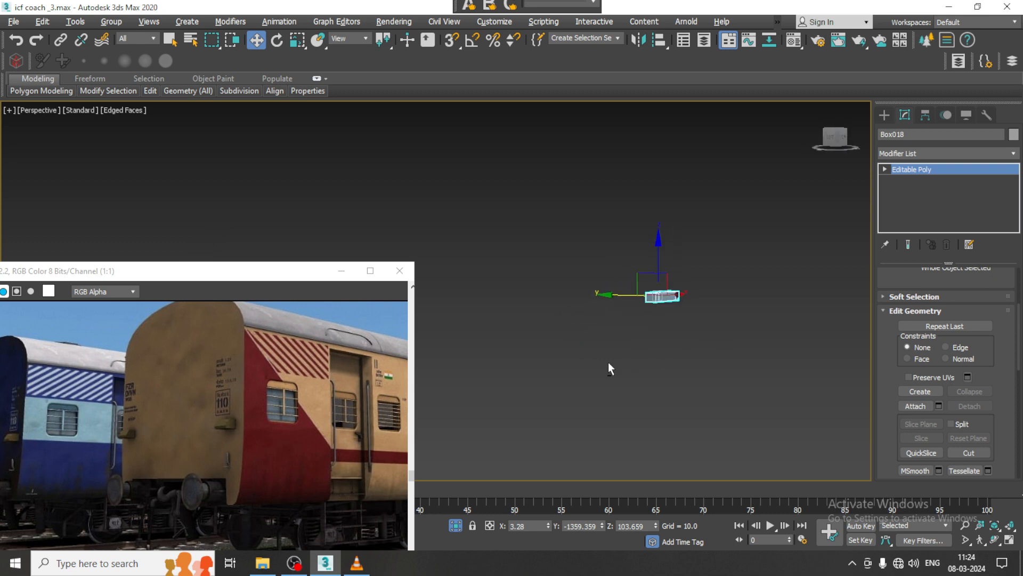
scroll(549, 344, down, 5)
middle_drag(512, 315, 613, 347)
scroll(541, 296, up, 5)
middle_drag(541, 296, 666, 307)
key(4)
click(506, 302)
middle_drag(469, 327, 551, 322)
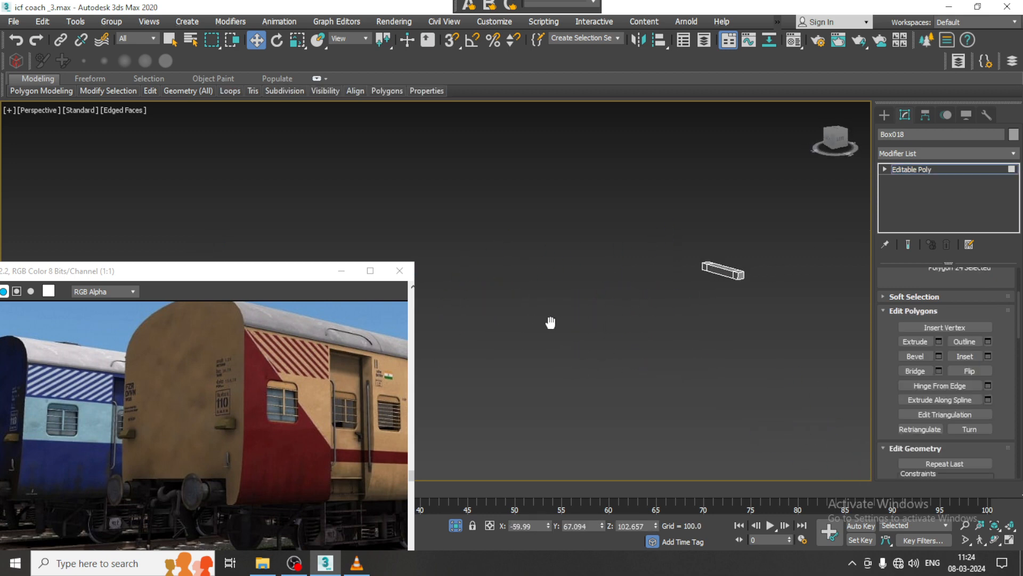
ctrl+click(725, 274)
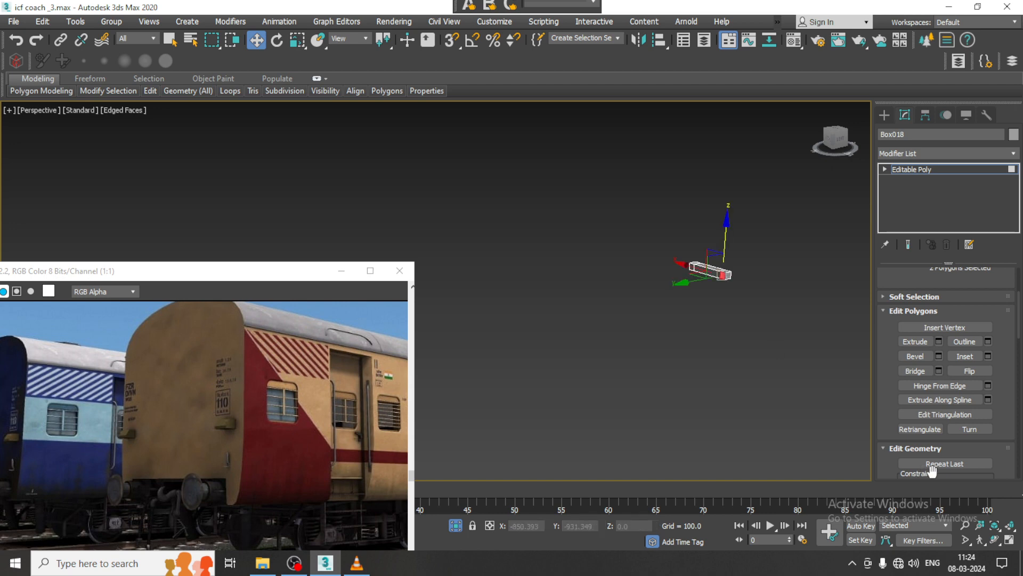
click(927, 372)
Step: Bridge the facing end-segment polygons on the remaining side to complete the underframe, and end isolation
scroll(543, 193, up, 4)
click(542, 206)
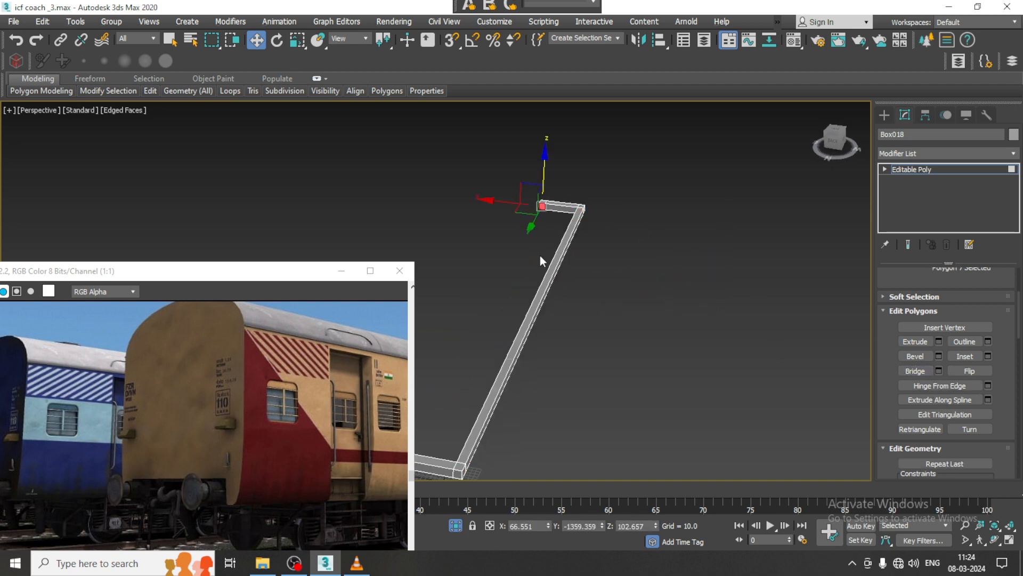
alt+middle_drag(540, 256, 588, 304)
ctrl+click(575, 301)
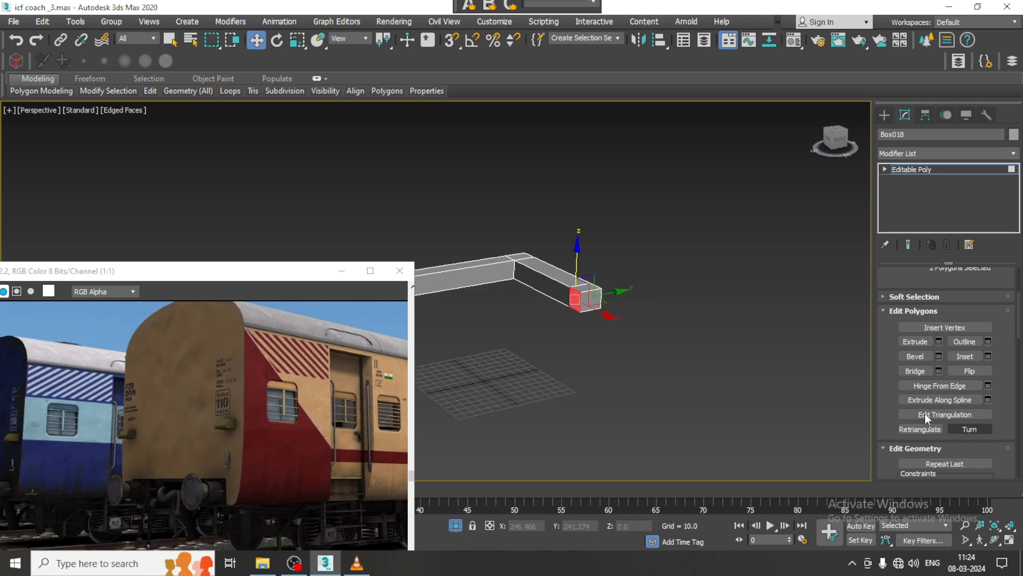
click(914, 373)
right_click(716, 220)
click(750, 117)
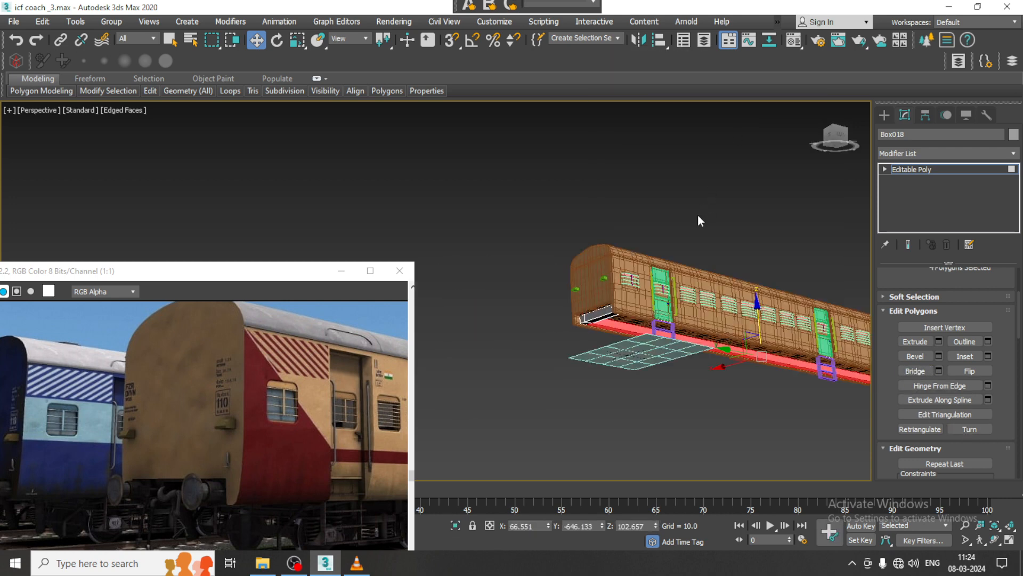
Step: Draw a small, nearly square box with AutoGrid over one end segment of the underframe's end beam in the Front view
alt+middle_drag(698, 216, 658, 297)
scroll(679, 296, up, 3)
scroll(667, 313, up, 4)
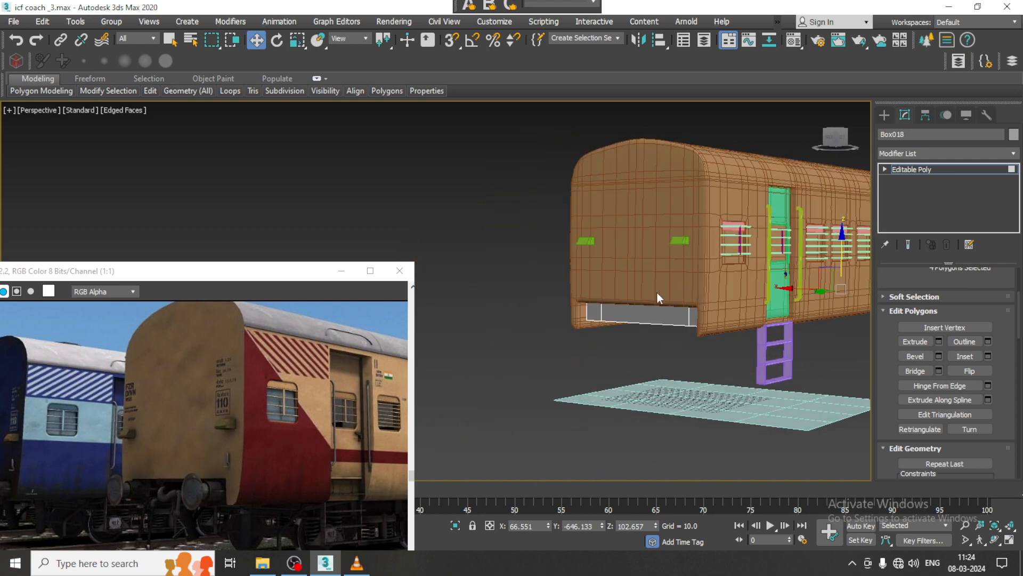
click(880, 114)
scroll(651, 359, up, 3)
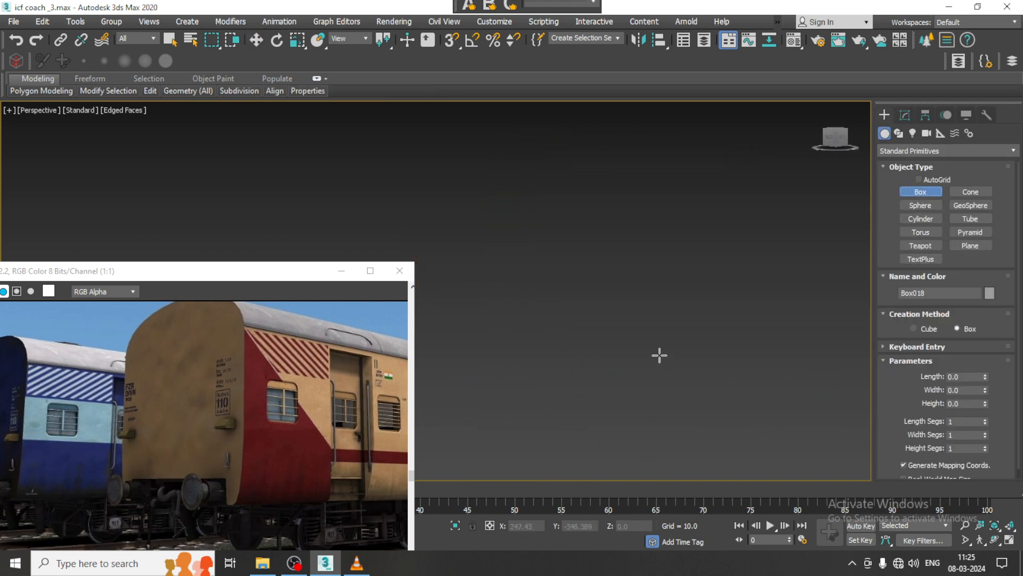
scroll(659, 353, down, 3)
scroll(699, 312, up, 1)
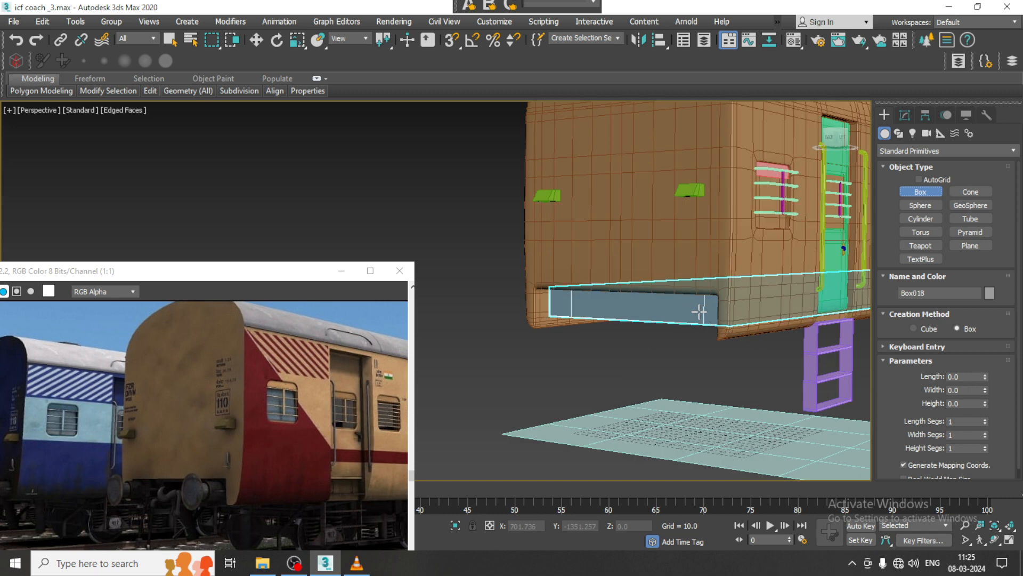
click(920, 179)
key(alt+w)
middle_drag(790, 207, 763, 206)
key(alt+w)
scroll(747, 215, up, 2)
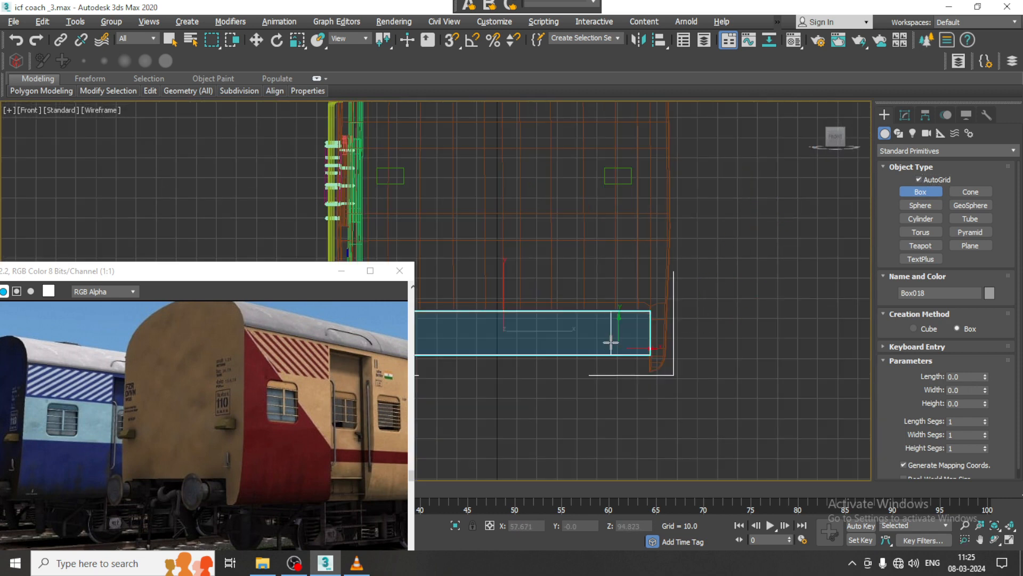
drag(608, 315, 647, 360)
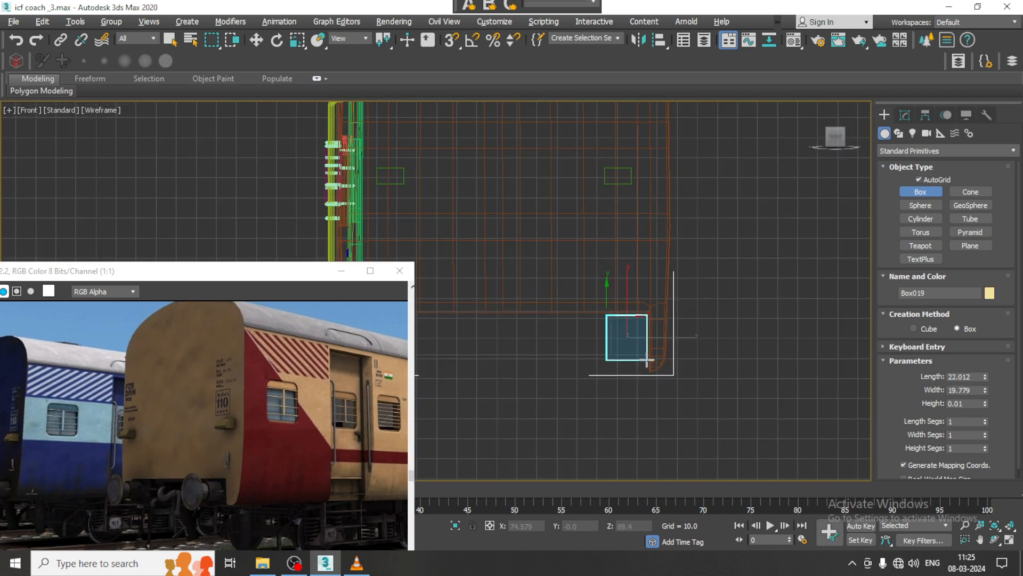
right_click(642, 353)
drag(606, 316, 639, 349)
click(640, 343)
Step: Move the small box along Y to the coach's near end, at about Y 46.6
key(w)
key(alt+w)
middle_click(713, 359)
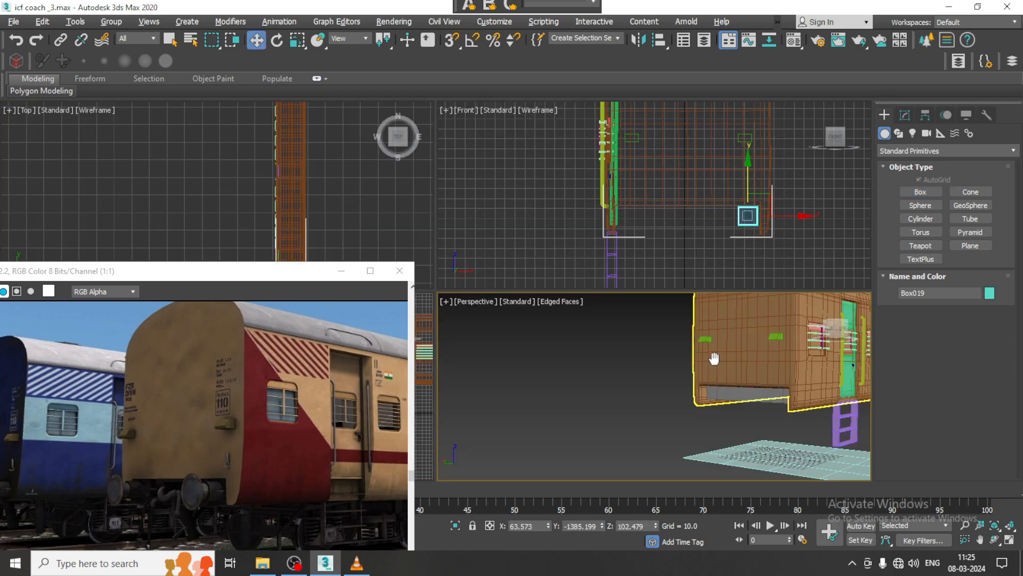
key(alt+w)
alt+middle_drag(760, 344, 727, 345)
scroll(727, 344, down, 5)
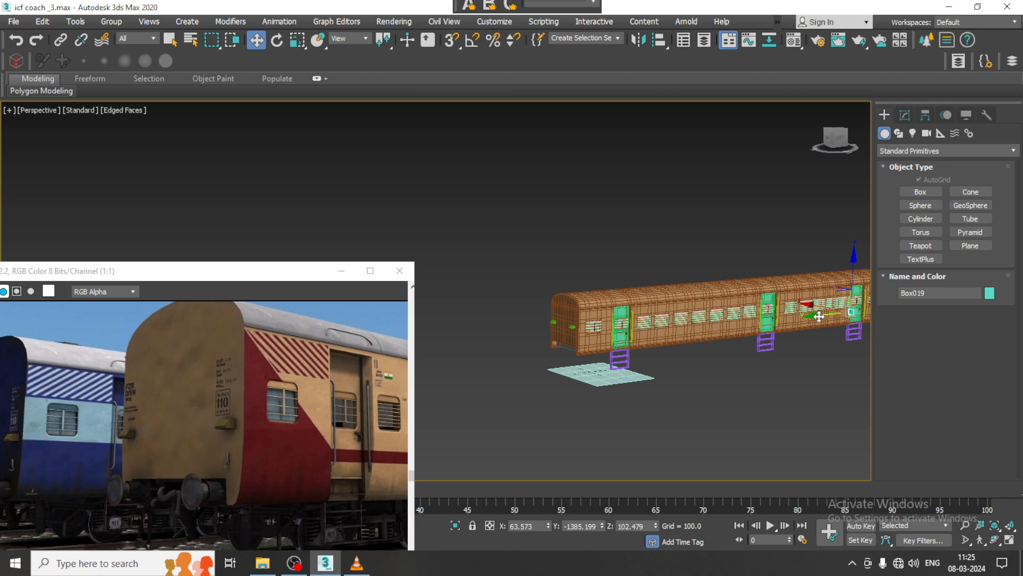
drag(819, 316, 504, 324)
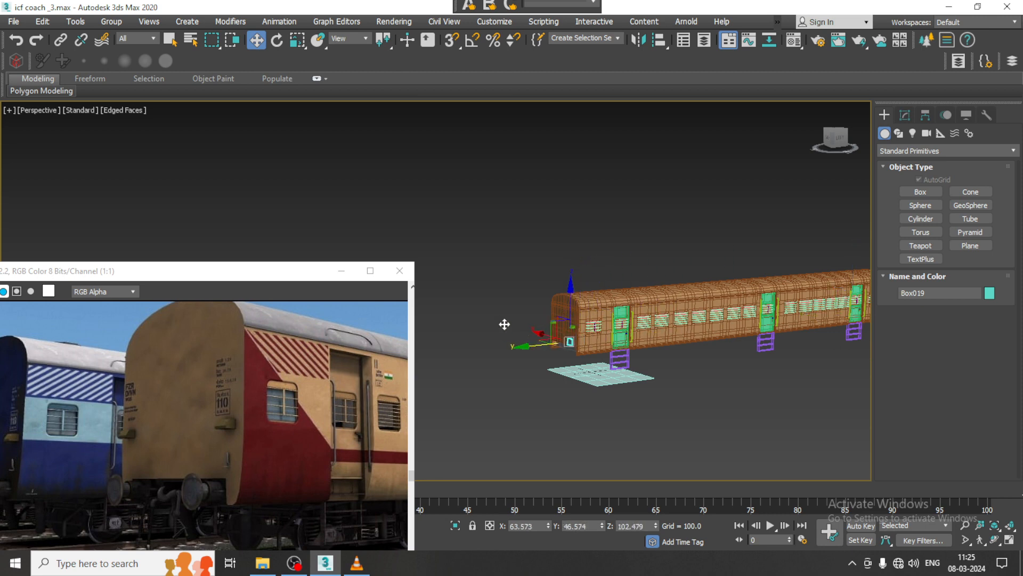
Step: Inspect the underframe's end beam in wireframe and reselect the small box
key(z)
scroll(538, 317, up, 2)
scroll(552, 326, down, 2)
alt+middle_drag(564, 338, 611, 381)
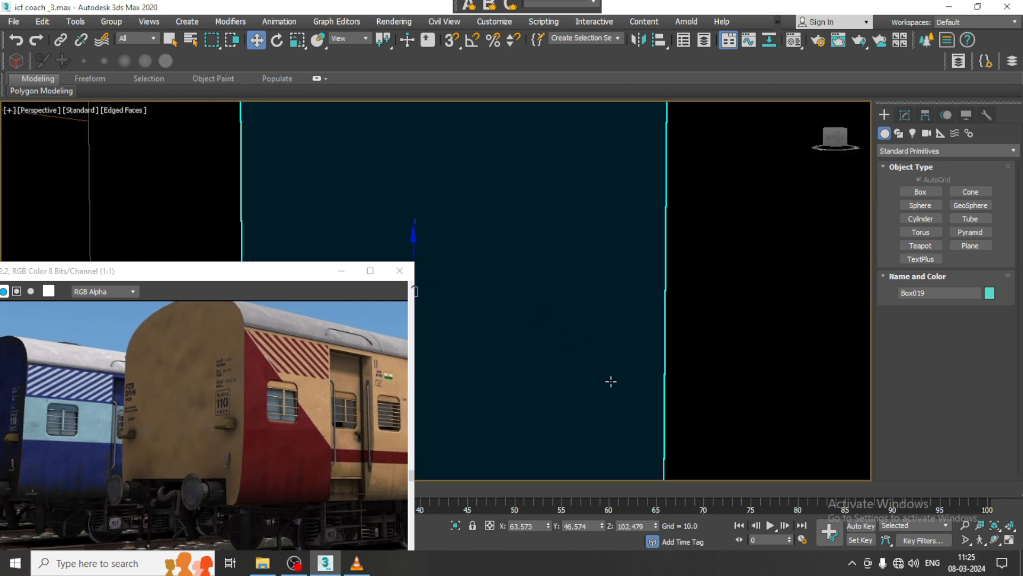
scroll(610, 376, down, 2)
click(735, 314)
key(z)
scroll(715, 307, down, 6)
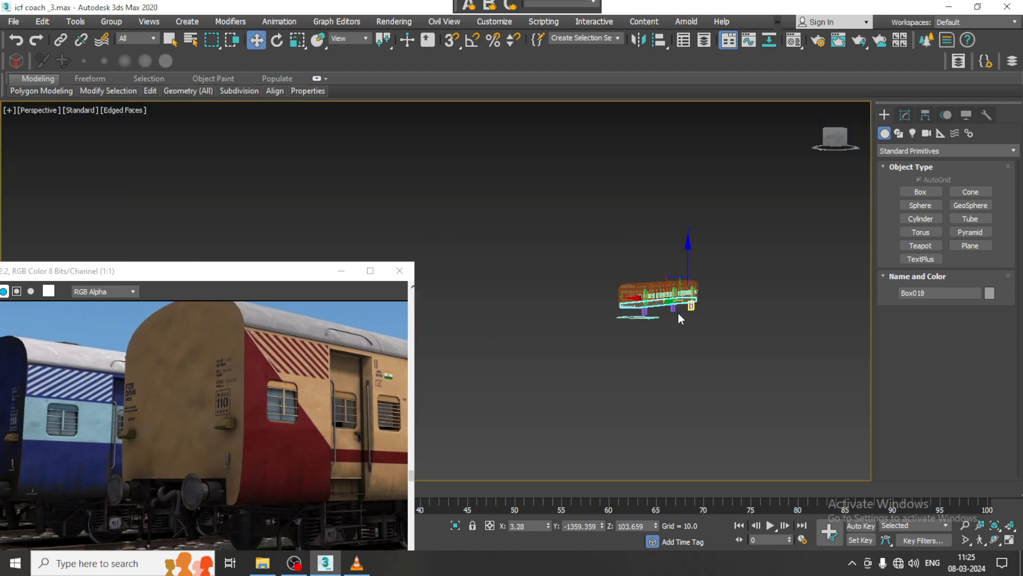
scroll(680, 319, up, 10)
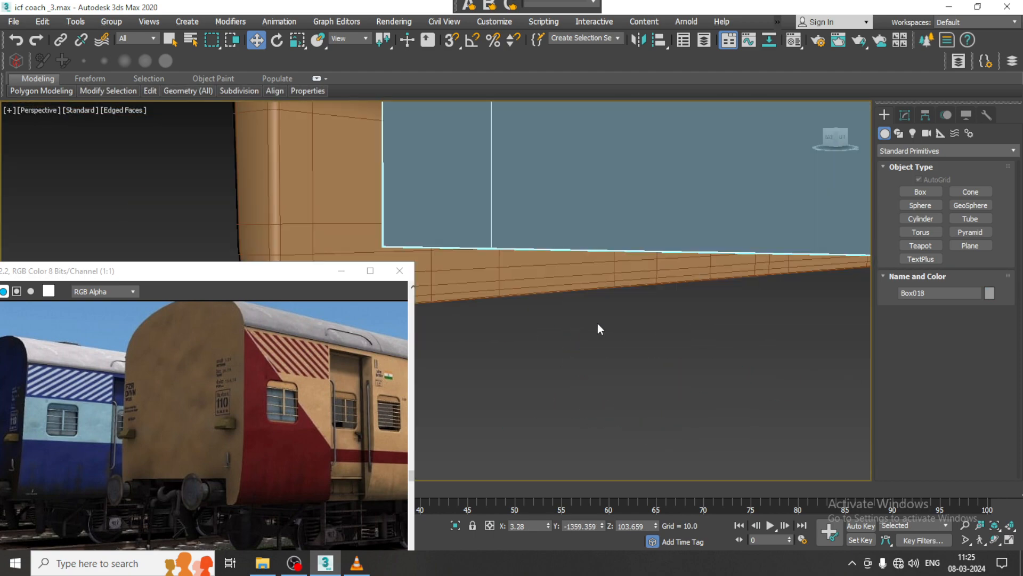
scroll(598, 323, down, 6)
key(F3)
scroll(645, 312, down, 4)
mouse_move(809, 315)
alt+middle_down()
mouse_move(655, 340)
mouse_move(742, 323)
mouse_move(800, 294)
mouse_move(714, 325)
alt+middle_up()
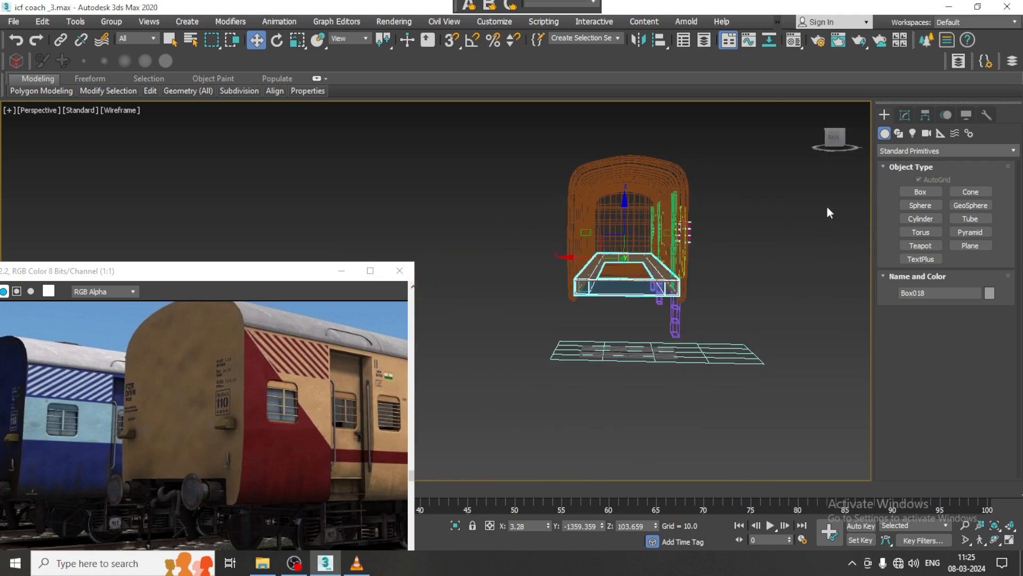
key(alt+w)
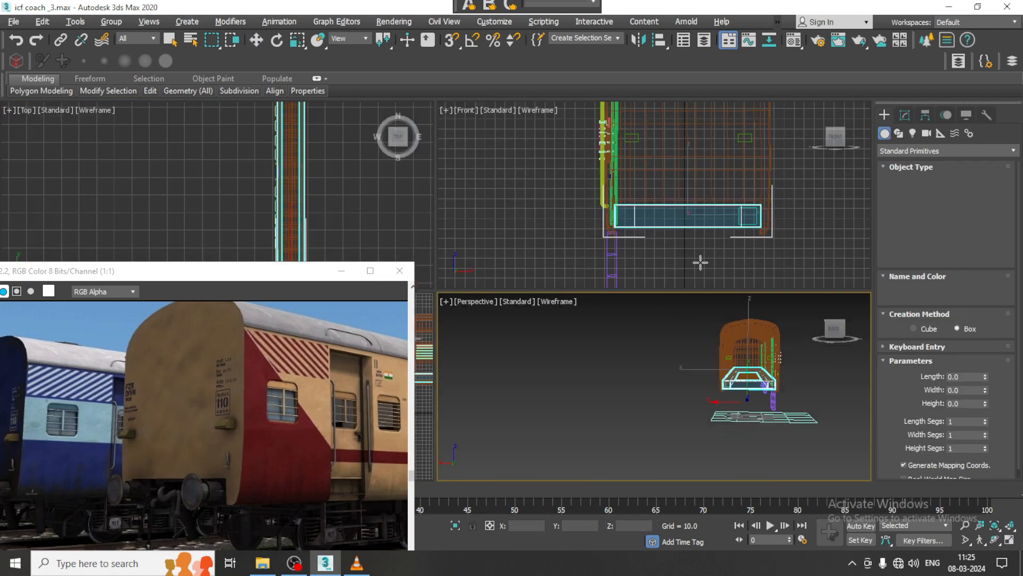
middle_drag(706, 236, 676, 235)
key(alt+w)
middle_drag(621, 321, 653, 318)
right_click(625, 354)
click(610, 351)
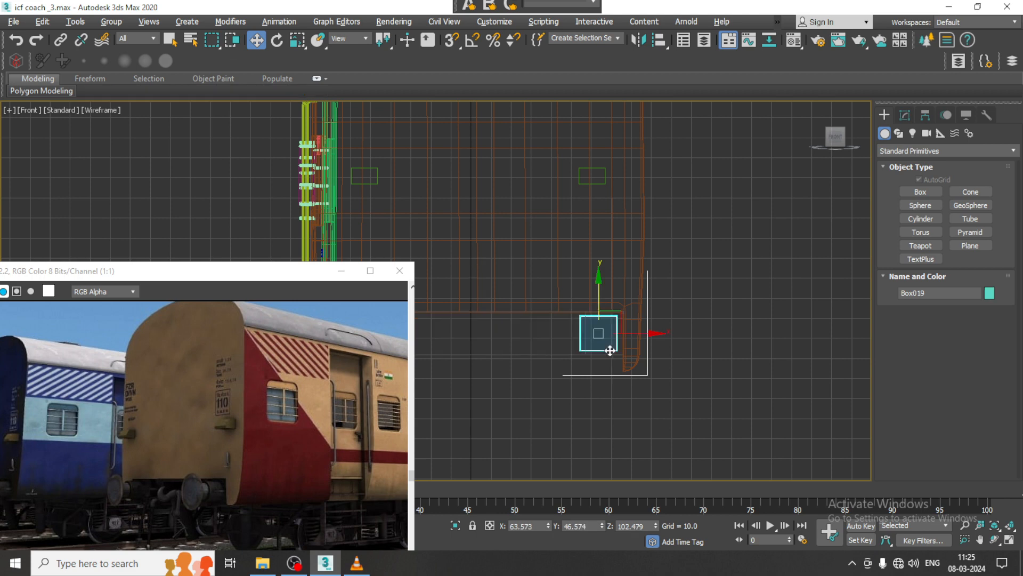
Step: Position the box on the outer face of the end beam near the door-step side, at about X -52.7, Y 94.9
key(alt+w)
alt+middle_drag(667, 354, 677, 382)
middle_drag(719, 409, 682, 385)
drag(693, 386, 652, 393)
key(F3)
alt+middle_drag(687, 369, 718, 353)
scroll(718, 353, up, 1)
drag(665, 379, 846, 411)
middle_drag(846, 411, 645, 354)
mouse_move(646, 355)
alt+middle_down()
mouse_move(635, 354)
mouse_move(650, 353)
alt+middle_up()
drag(648, 349, 691, 353)
alt+middle_drag(728, 354, 688, 352)
scroll(699, 351, up, 2)
drag(705, 349, 710, 347)
alt+middle_drag(722, 348, 822, 346)
drag(790, 346, 795, 346)
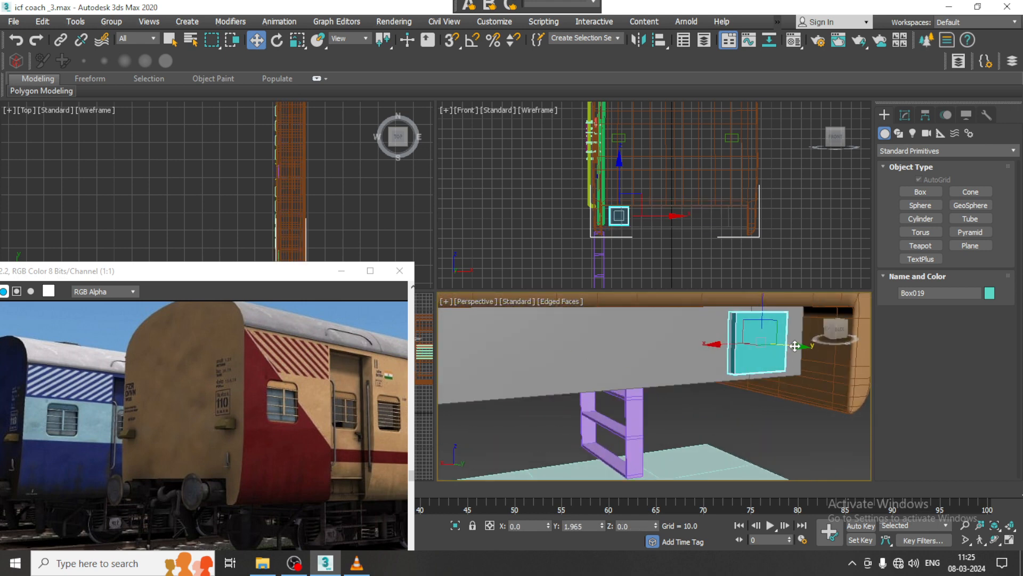
Step: Convert the small box on the end beam to an Editable Poly
right_click(761, 330)
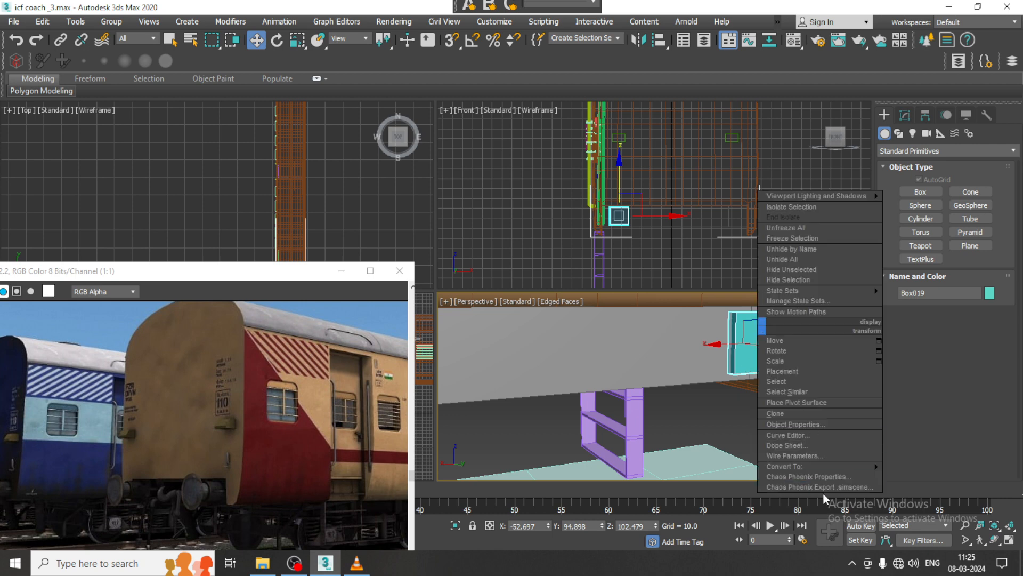
mouse_move(834, 468)
click(969, 478)
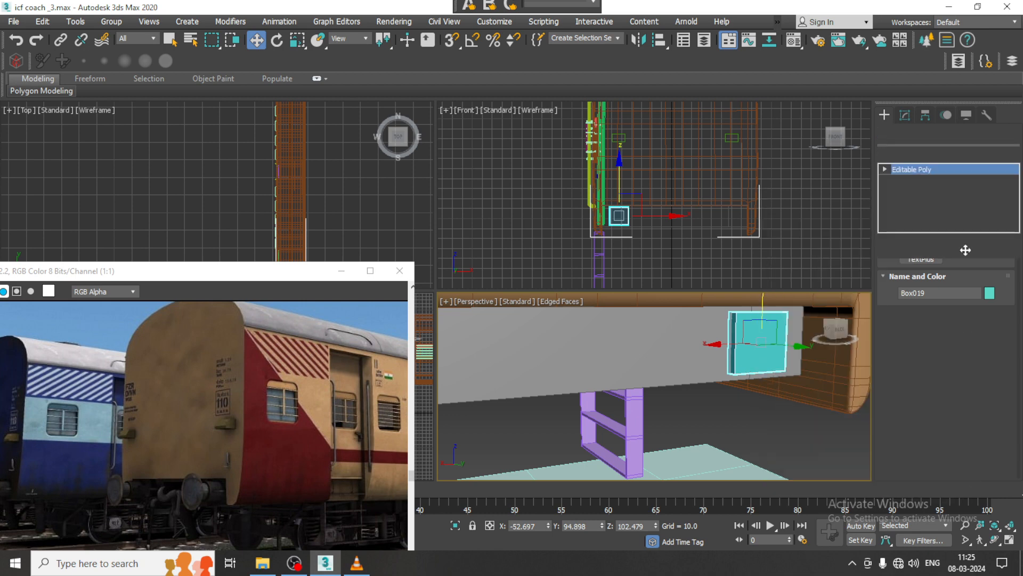
Step: Draw a cylinder with AutoGrid centred on the box's outer face, with a radius of about 7.65 and a height of about 15.7
click(886, 116)
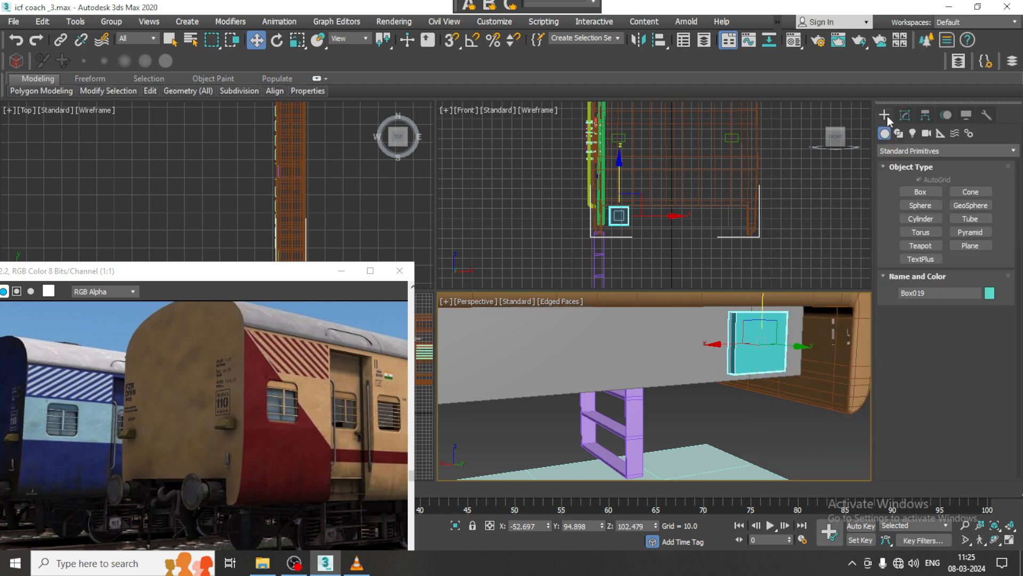
click(920, 219)
scroll(744, 354, up, 4)
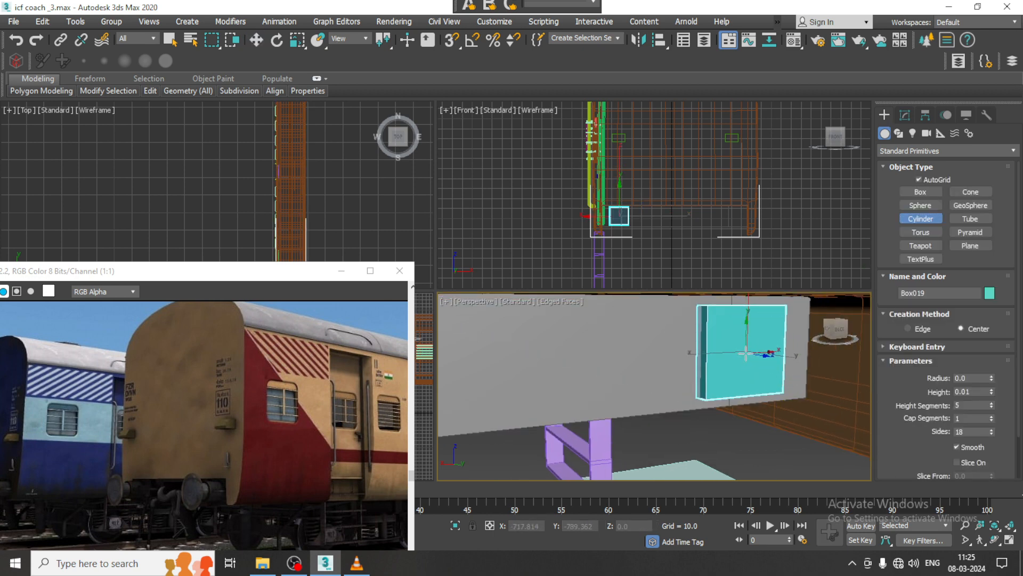
drag(746, 353, 769, 377)
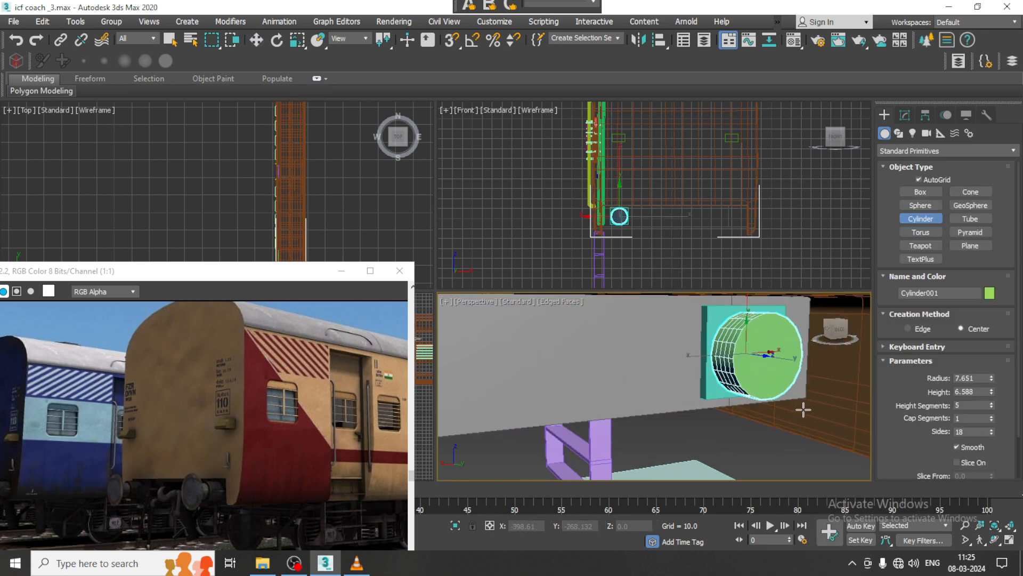
click(835, 438)
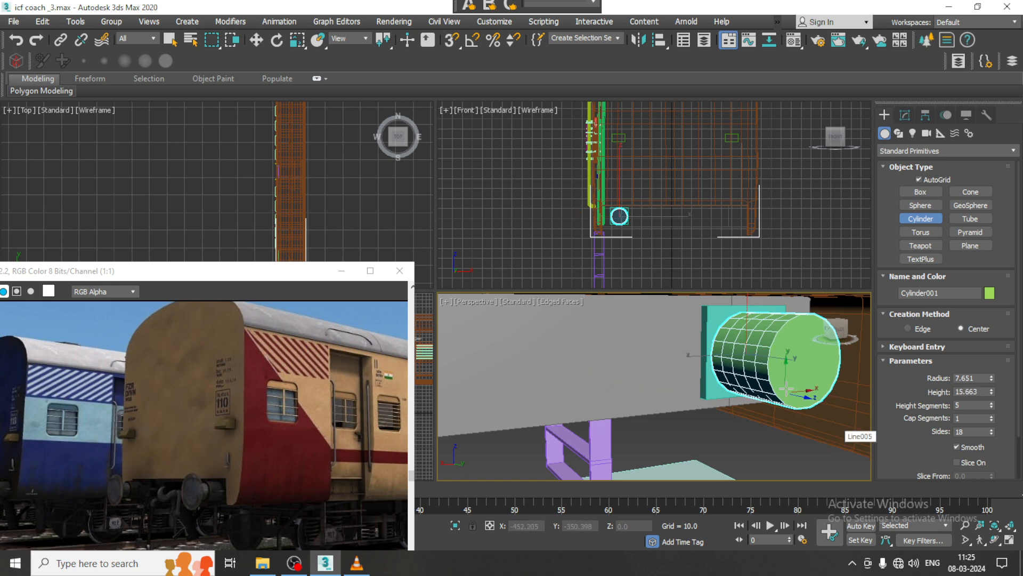
scroll(799, 392, down, 4)
alt+middle_drag(799, 391, 724, 371)
key(w)
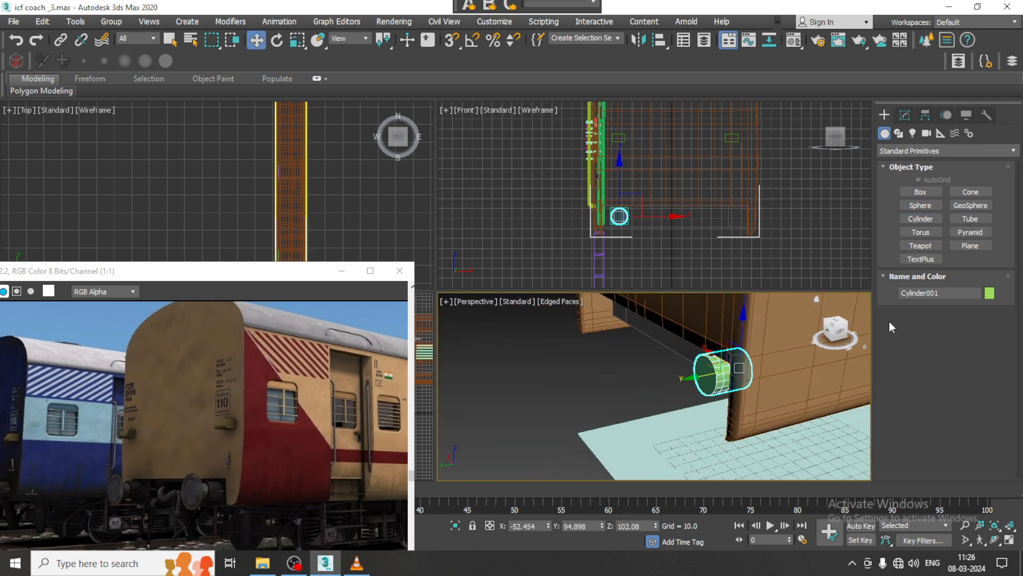
Step: Set the cylinder's height to about 17.07 and restore the Front view
click(909, 118)
alt+middle_drag(759, 280, 803, 293)
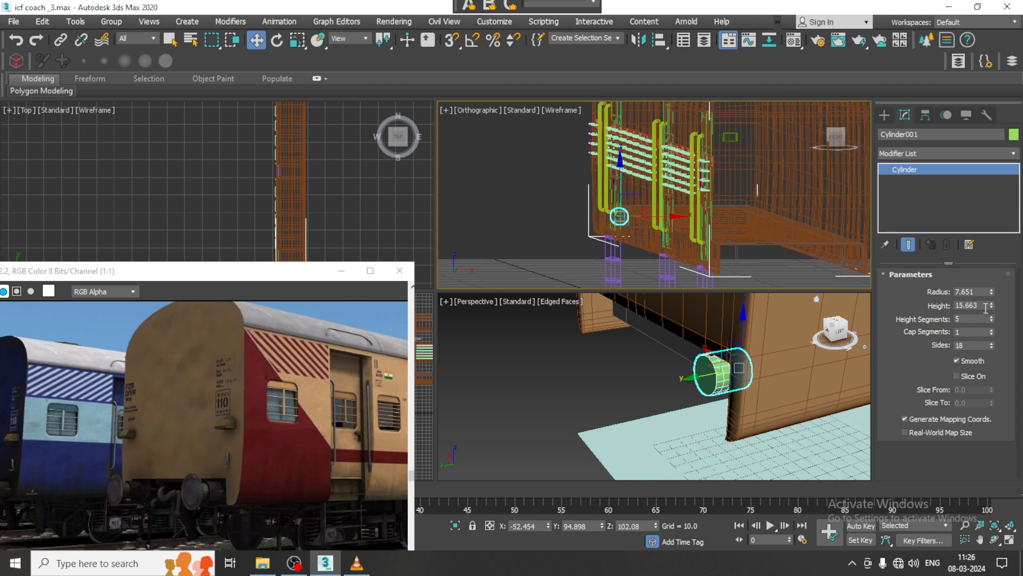
click(990, 308)
drag(990, 304, 990, 296)
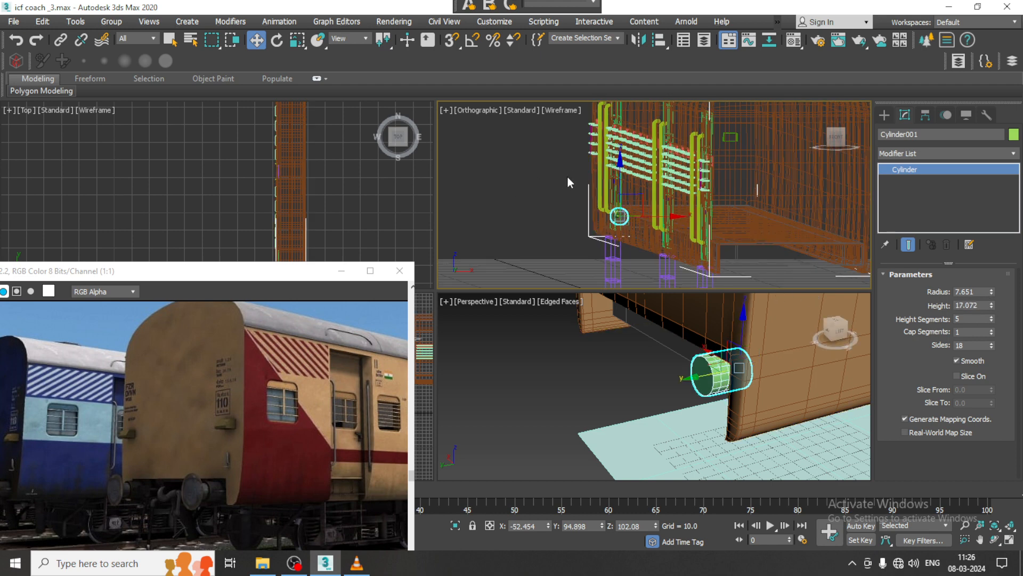
middle_drag(578, 194, 571, 193)
key(f)
Step: Convert the buffer cylinder to an Editable Poly
middle_drag(665, 392, 561, 382)
scroll(561, 383, up, 2)
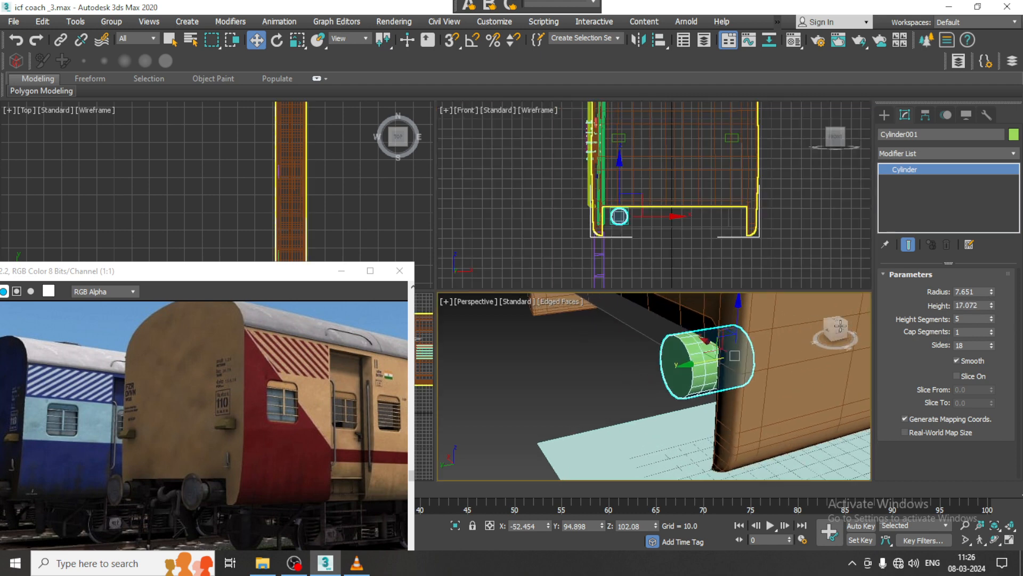
right_click(683, 360)
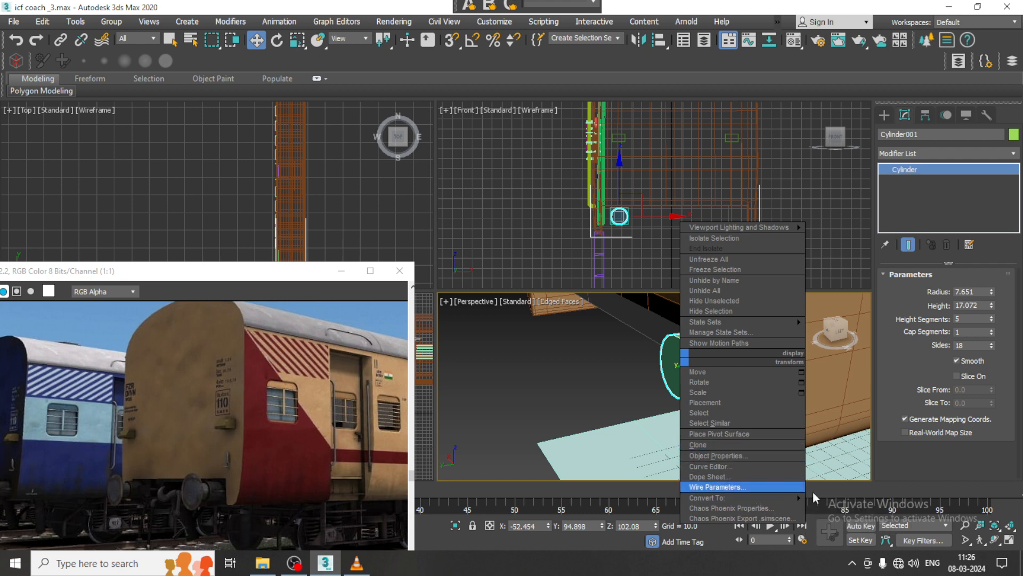
mouse_move(794, 498)
click(859, 509)
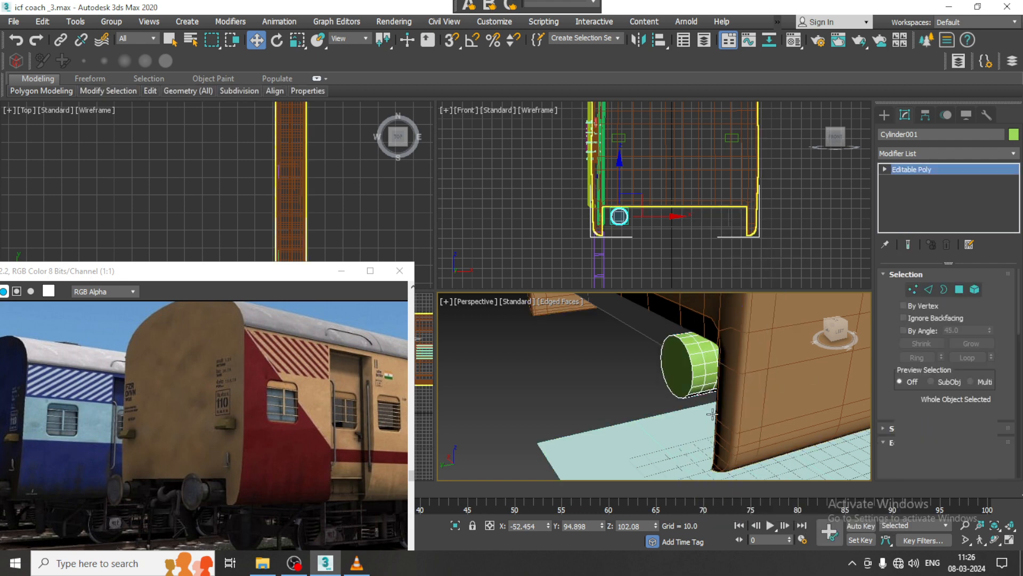
Step: Inset the cylinder's outer end-cap polygon by 0.755
key(4)
click(673, 370)
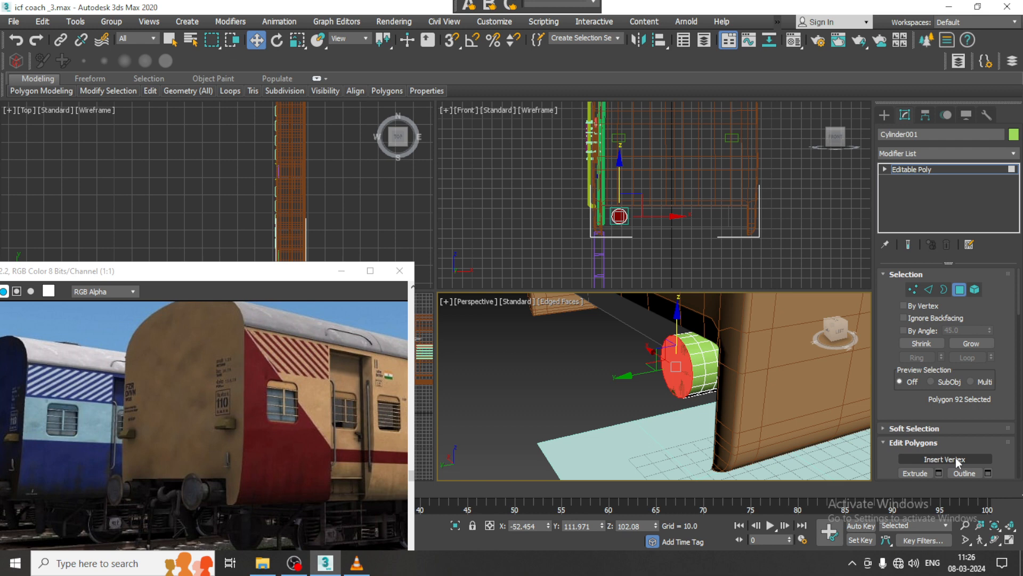
scroll(1006, 442, down, 3)
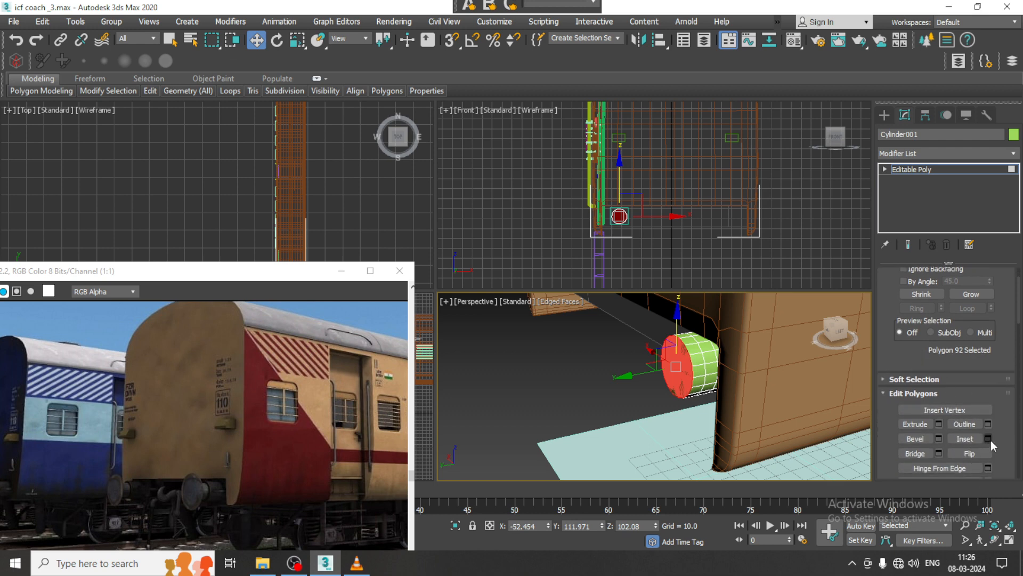
click(989, 438)
scroll(634, 363, up, 3)
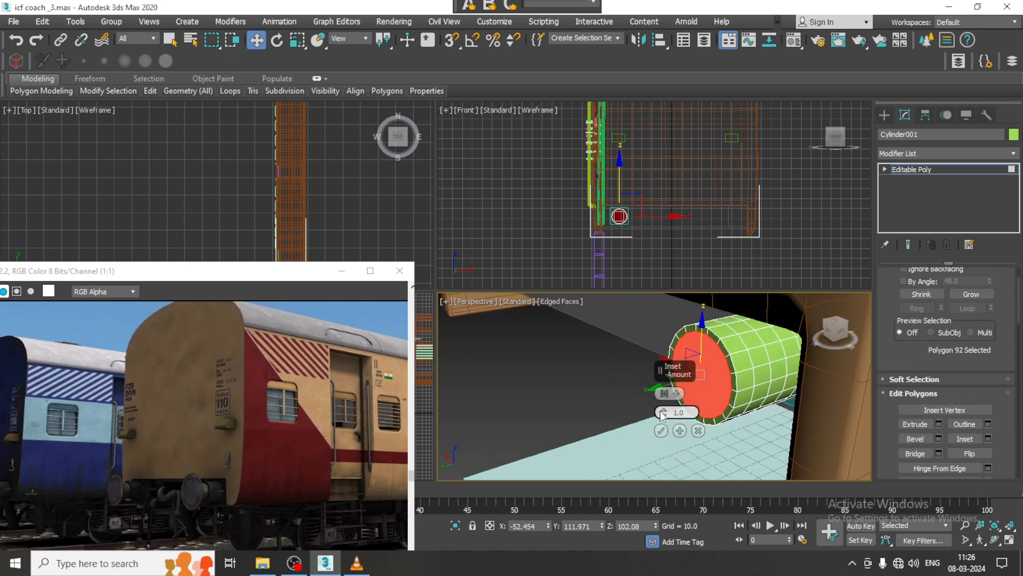
drag(663, 415, 664, 411)
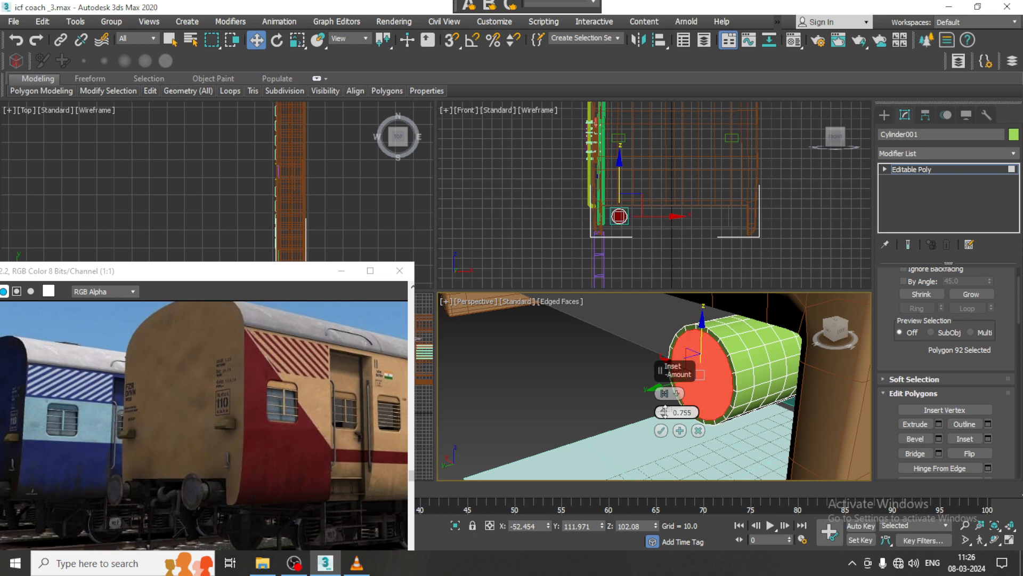
click(662, 431)
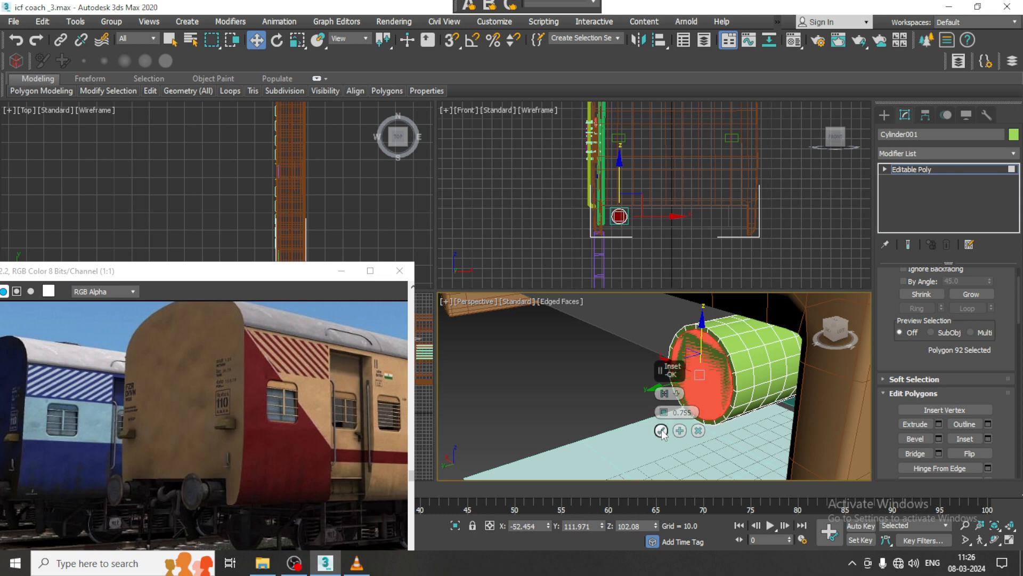
Step: Try to extrude the inset end-cap polygon of the buffer cylinder with the By Polygon type
alt+middle_drag(751, 382, 715, 368)
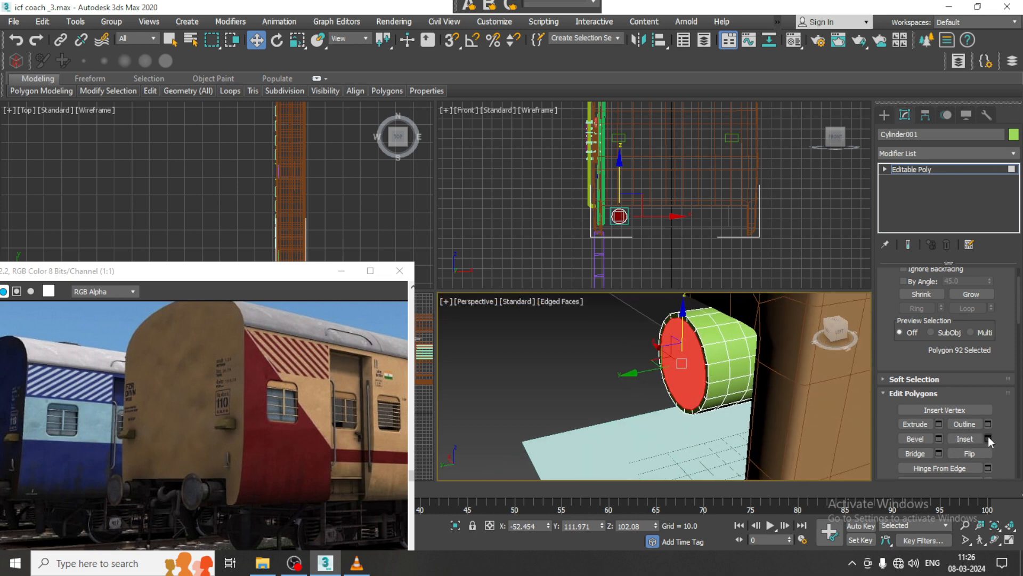
click(938, 425)
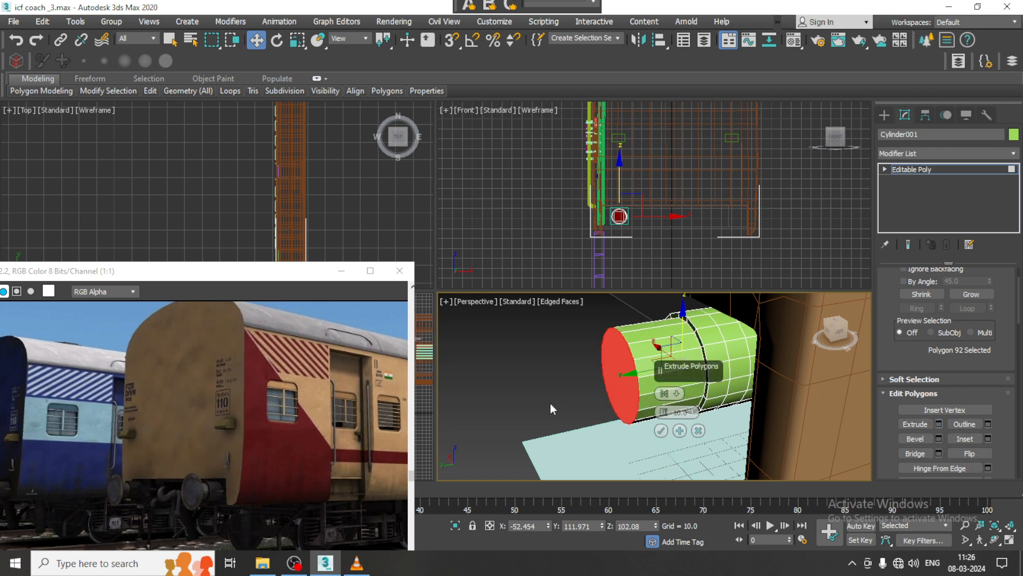
click(664, 395)
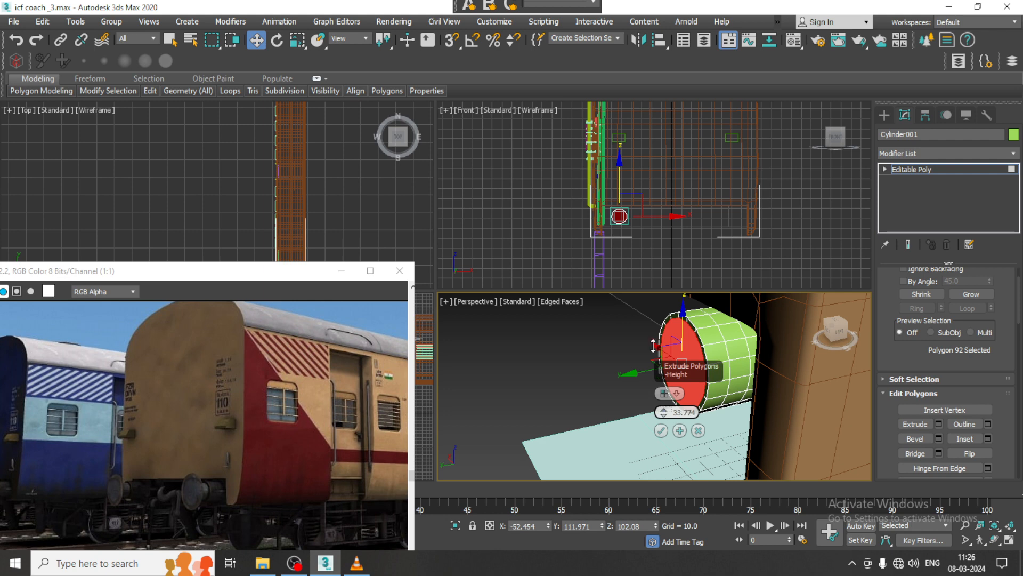
click(680, 430)
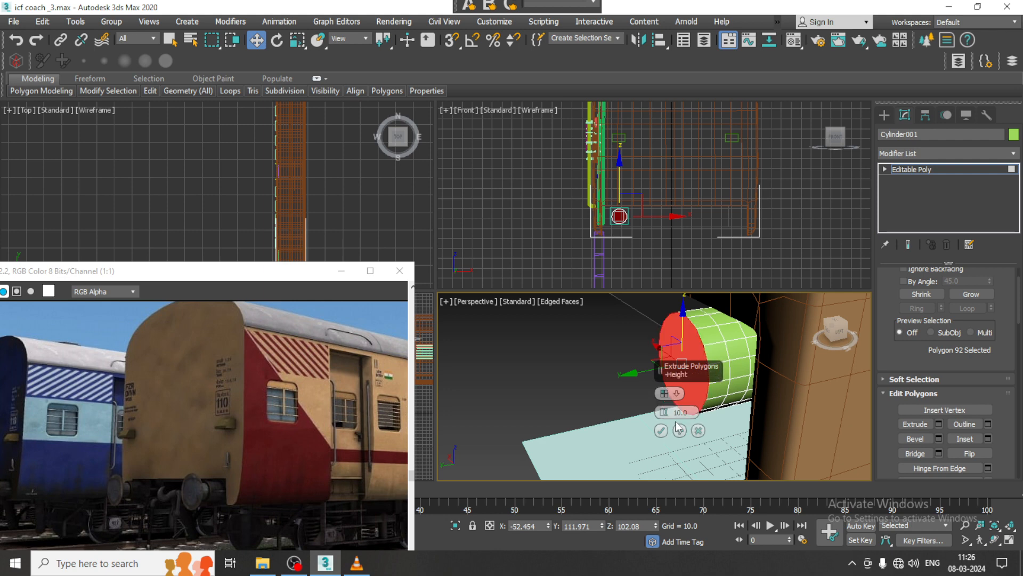
click(661, 430)
Step: Inset the buffer's end-cap polygon once more by 0.755
click(989, 440)
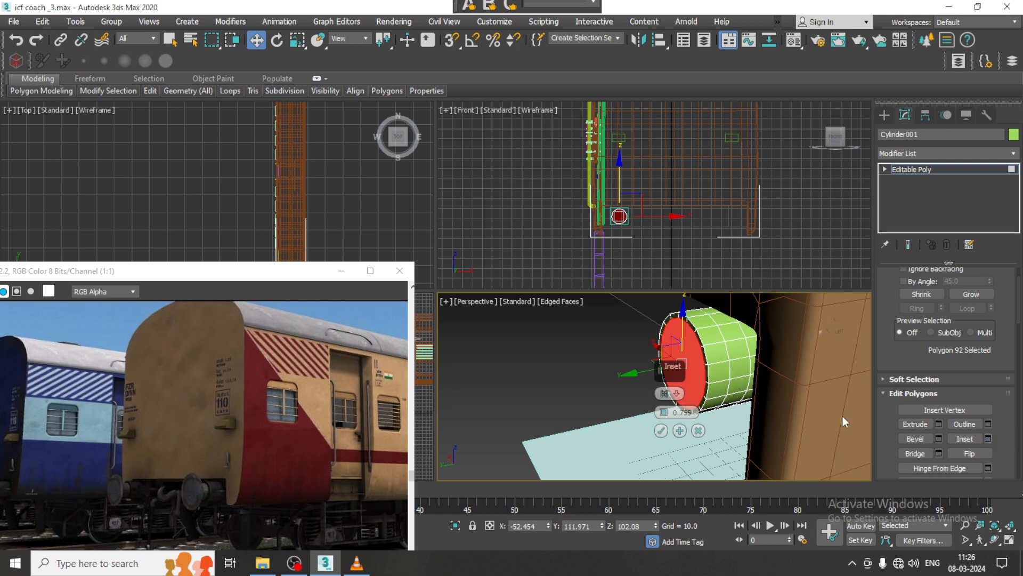
click(660, 430)
Step: Try to extrude the end-cap polygon outward by 11.765 with the Group type, and undo it
click(939, 423)
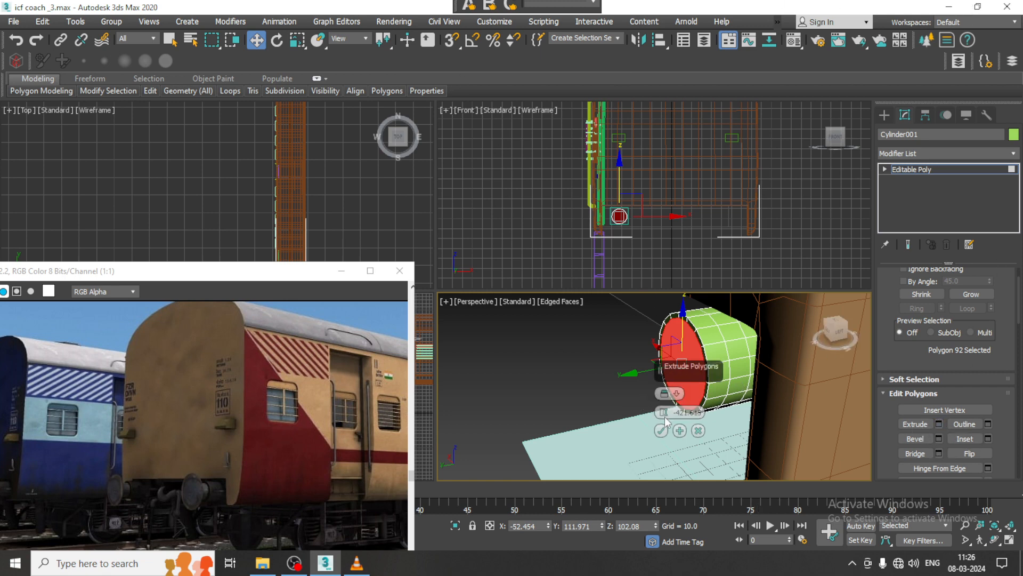
text(0)
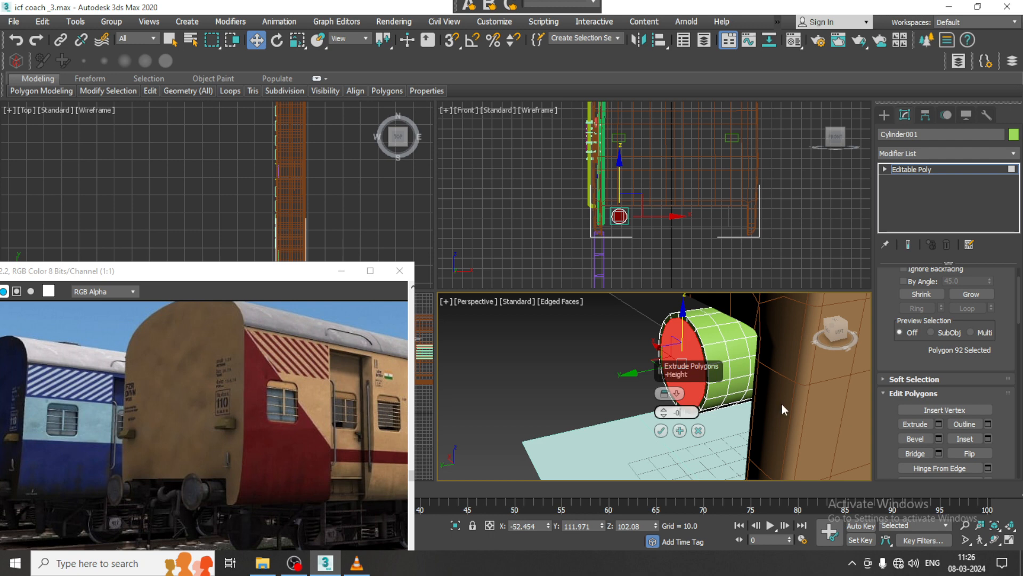
key(Return)
click(683, 400)
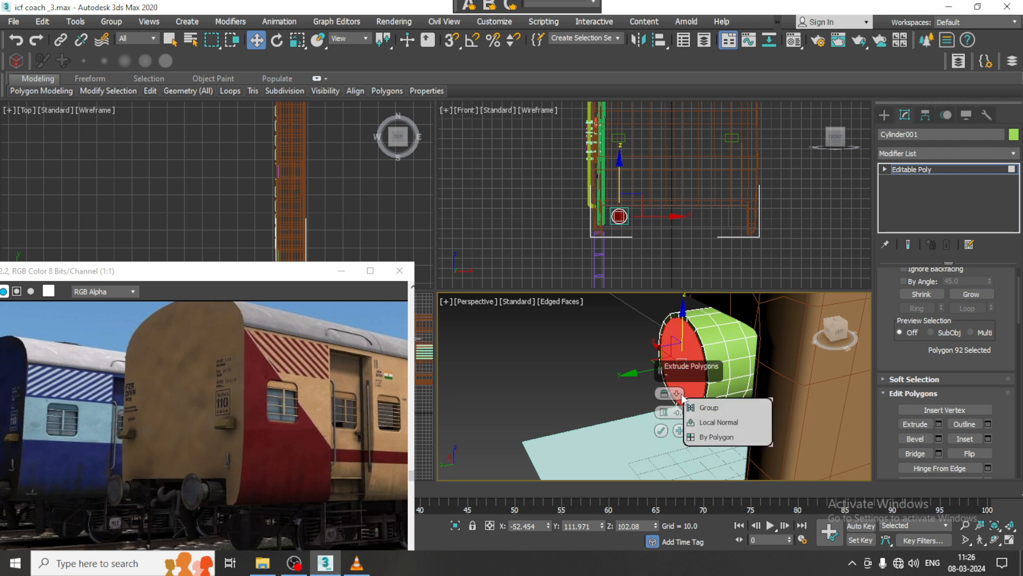
click(700, 404)
drag(670, 415, 674, 383)
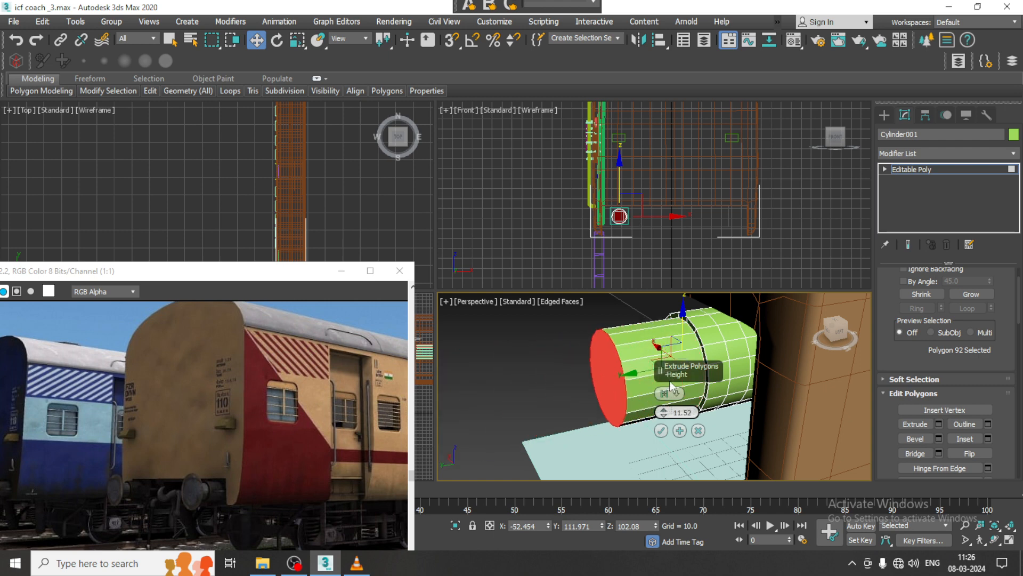
click(662, 431)
scroll(714, 390, down, 5)
alt+middle_drag(714, 391, 683, 373)
scroll(714, 386, up, 3)
scroll(668, 384, down, 1)
scroll(657, 389, up, 3)
key(ctrl+z)
Step: Scale the buffer's end-cap polygon down uniformly to form a narrower shank profile
key(r)
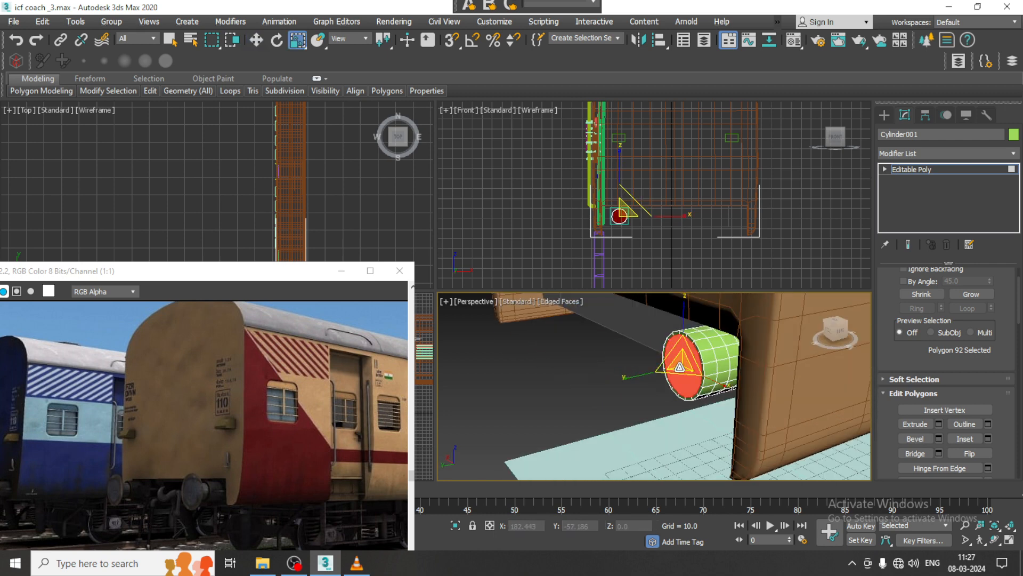
drag(683, 368, 685, 374)
key(w)
Step: Extrude the scaled end cap by 11.765 and move it outward along Y to 126.934
click(939, 424)
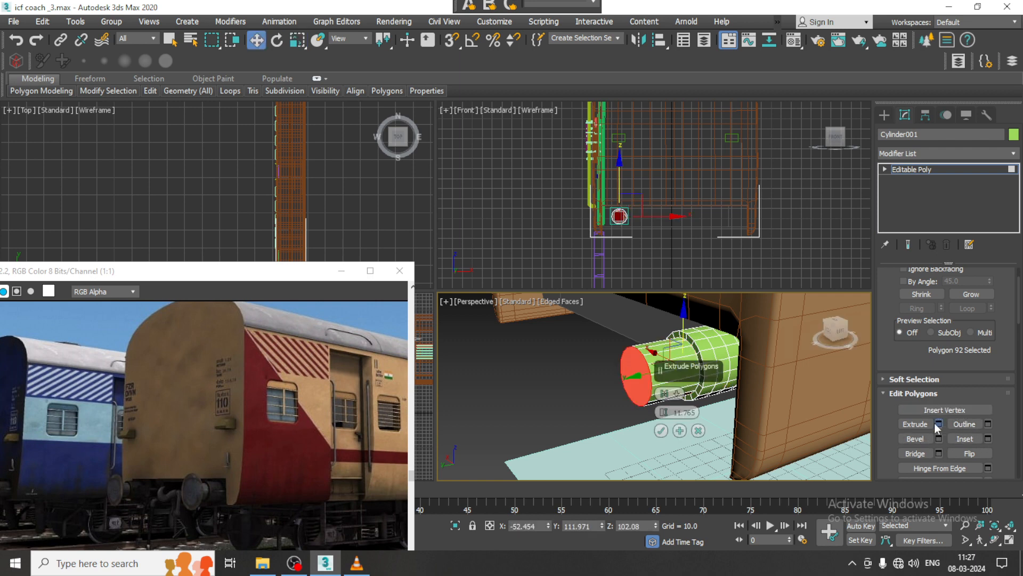
click(661, 431)
alt+middle_drag(653, 413, 613, 397)
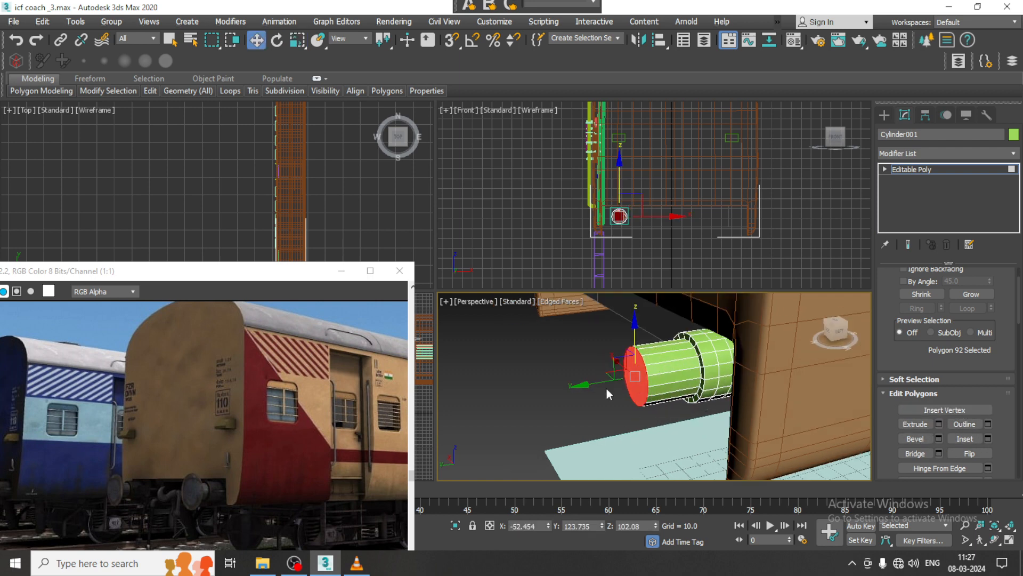
drag(600, 380, 584, 382)
Step: Bevel the shank's end polygon into a flared head with a height of 11.226 and an outline of 10.765
alt+middle_drag(634, 399, 589, 391)
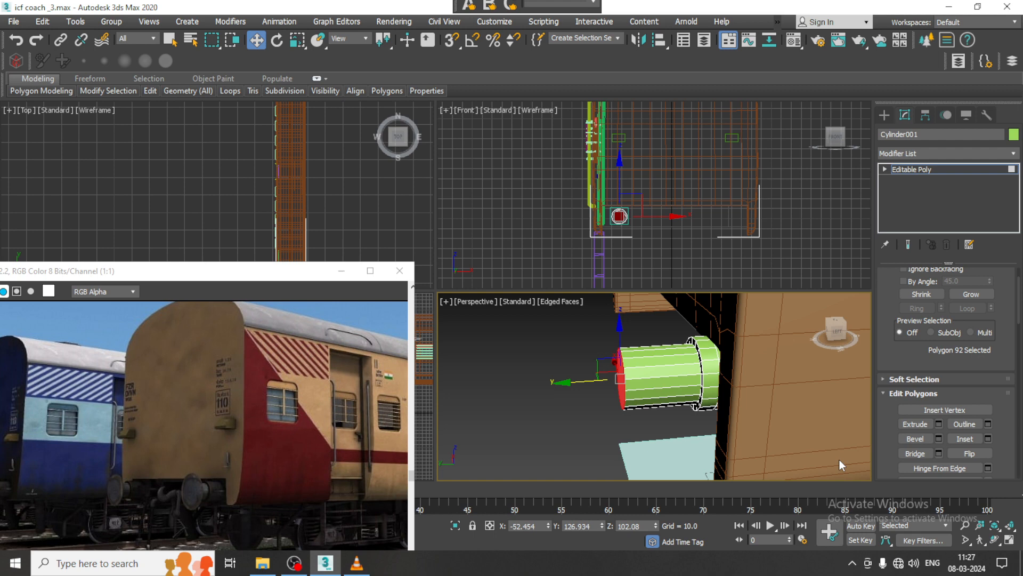
click(940, 439)
drag(670, 414, 665, 395)
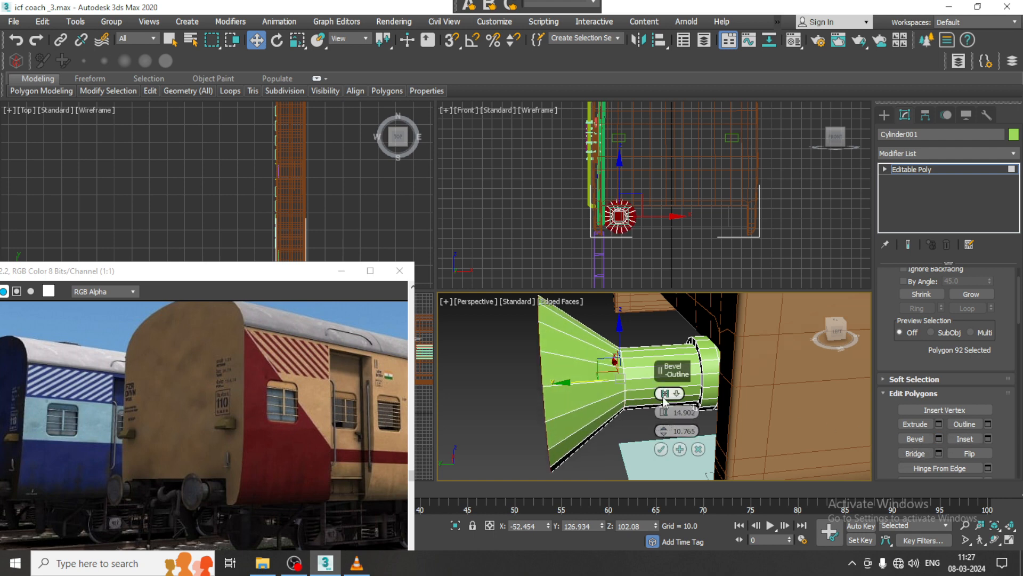
scroll(679, 365, down, 3)
alt+middle_drag(682, 363, 728, 351)
scroll(709, 354, up, 1)
scroll(712, 353, down, 1)
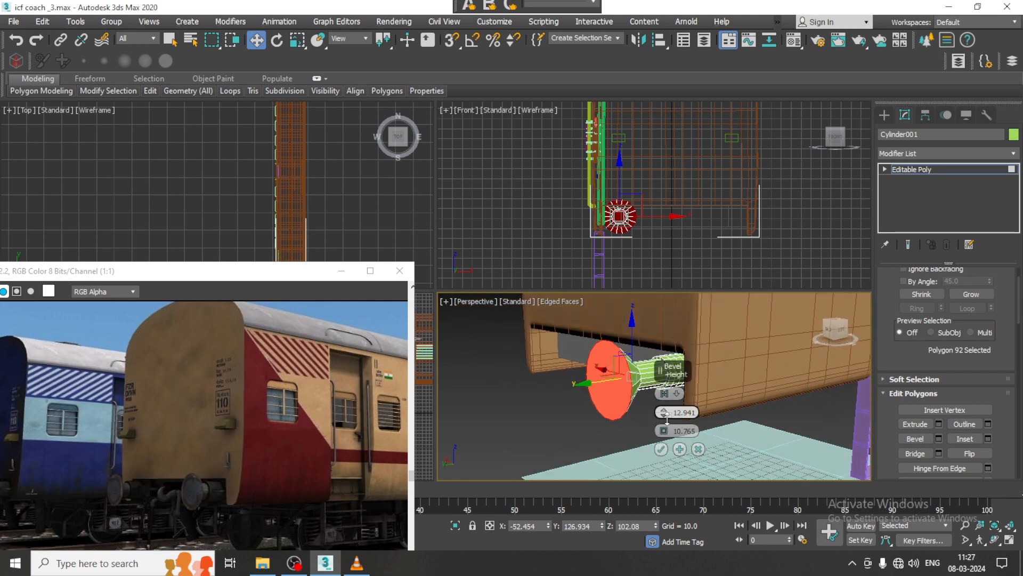
scroll(725, 407, up, 6)
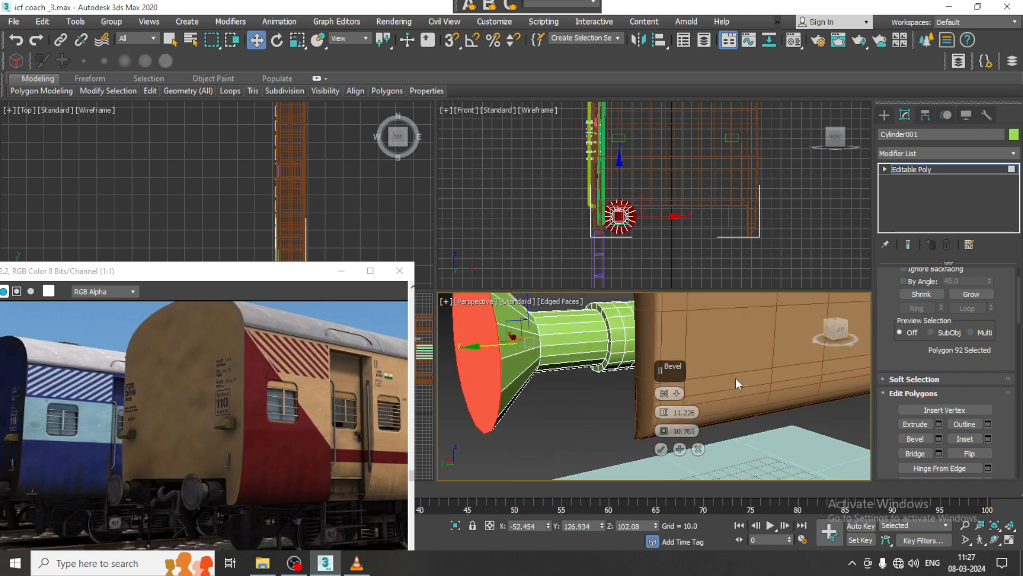
click(662, 449)
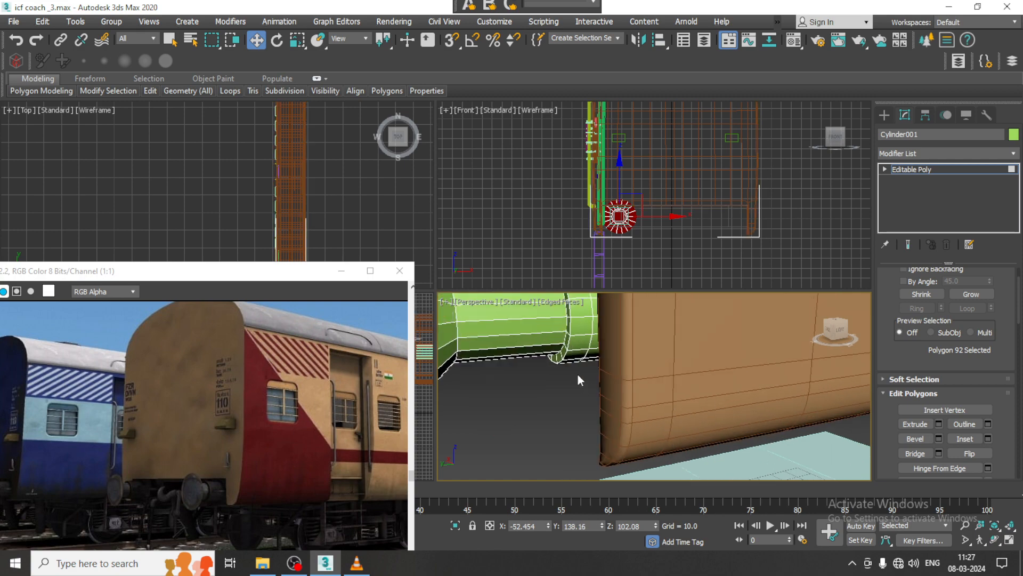
Step: Extrude the flared head's front polygon by about 0.55 to give the buffer disc a thin rim
scroll(650, 392, down, 4)
key(alt+w)
middle_drag(503, 337, 720, 347)
scroll(721, 347, down, 3)
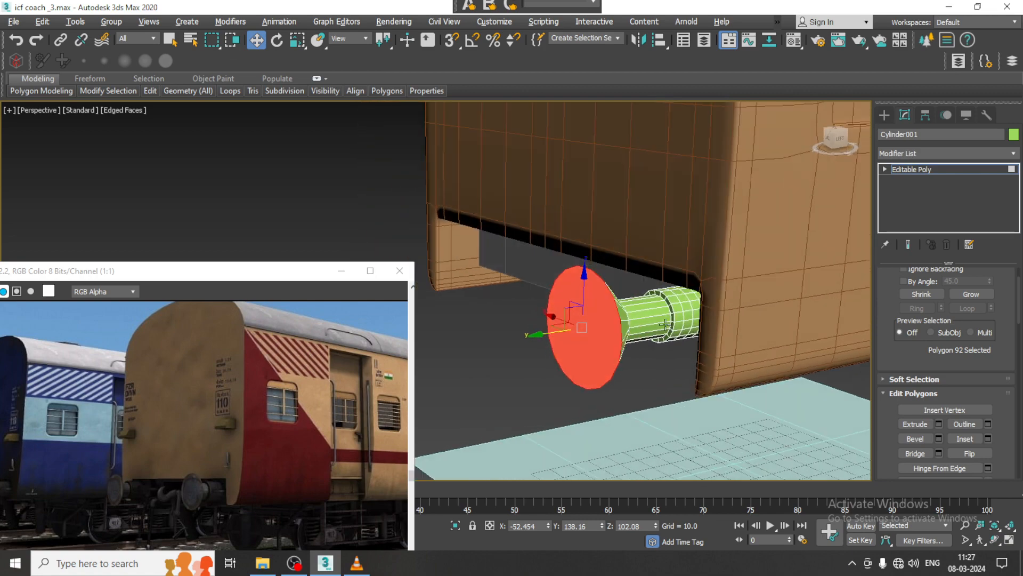
scroll(648, 327, up, 2)
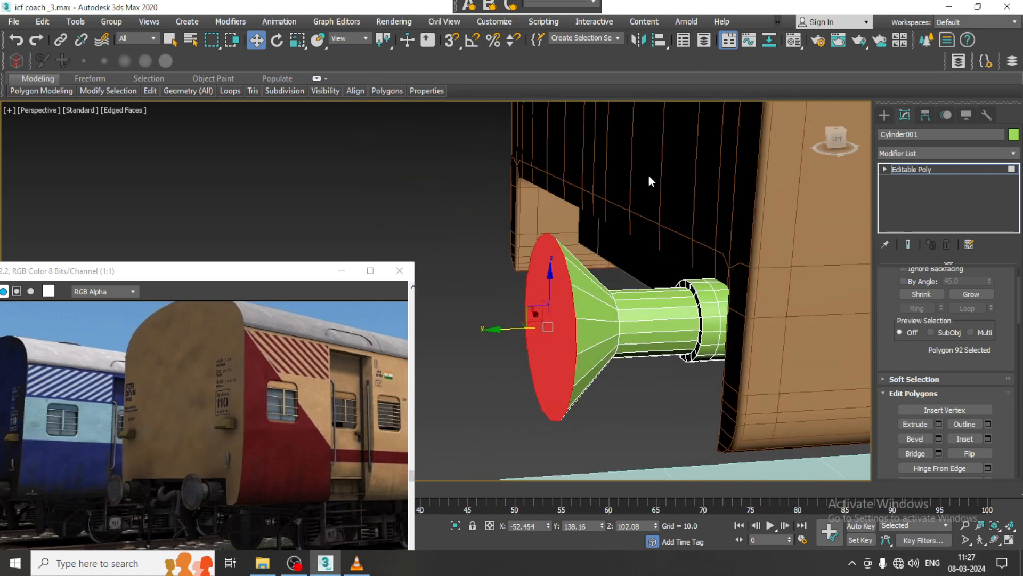
alt+middle_drag(683, 317, 720, 328)
click(939, 424)
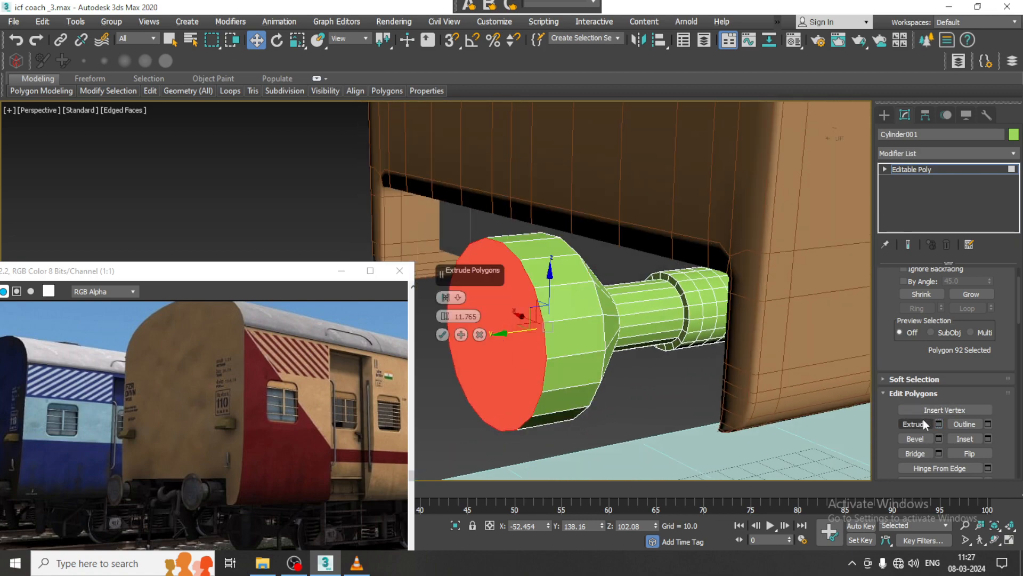
drag(446, 318, 469, 377)
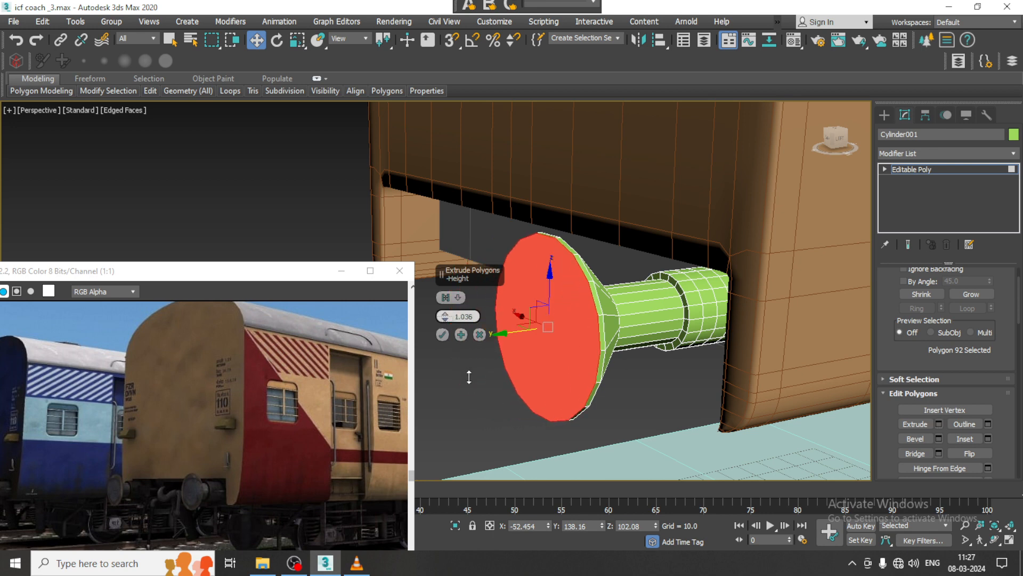
middle_drag(560, 320, 543, 327)
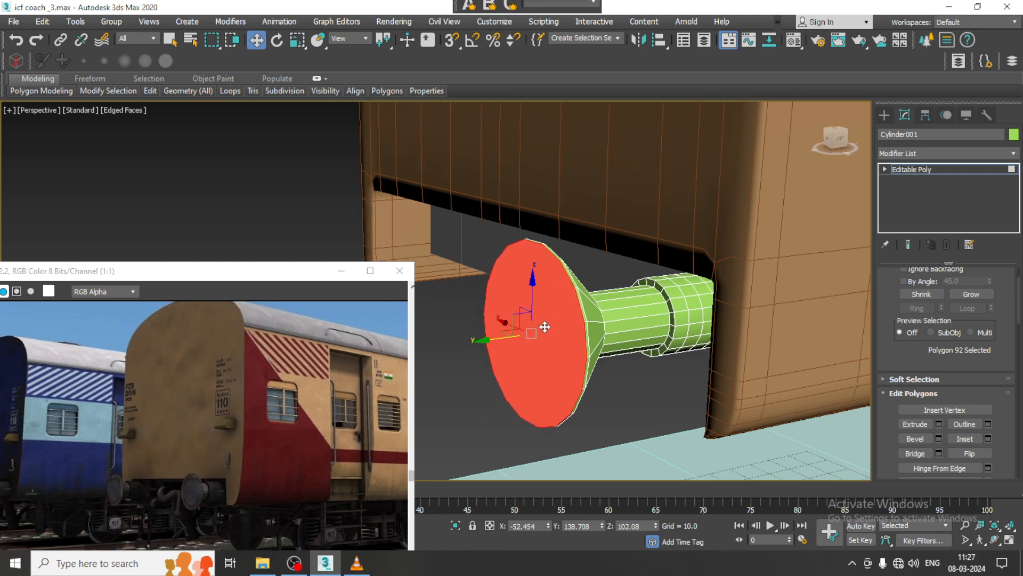
Step: Insert an edge loop around the middle of the flared cone with Swift Loop
alt+middle_drag(659, 313, 601, 312)
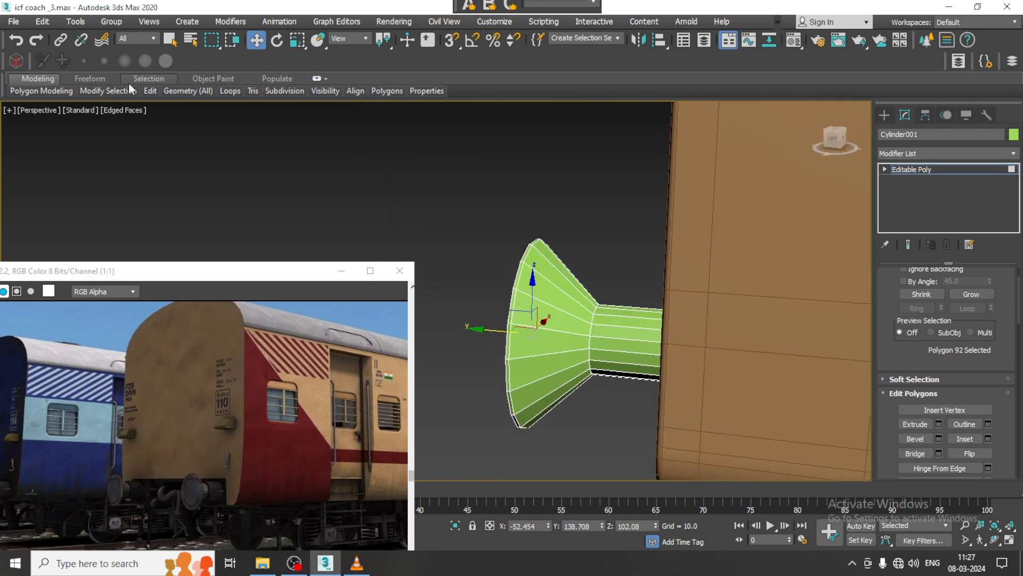
double_click(28, 79)
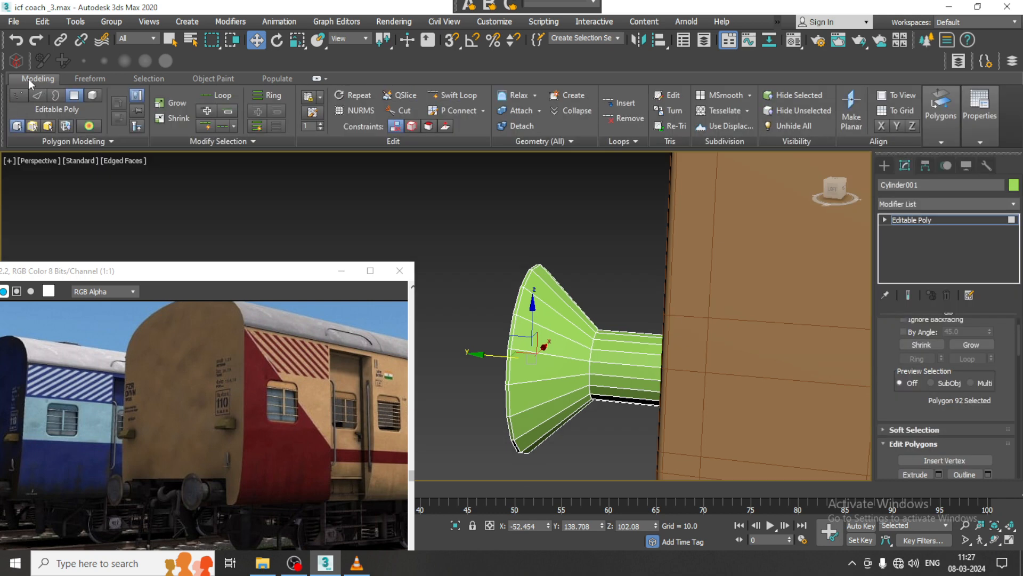
click(461, 94)
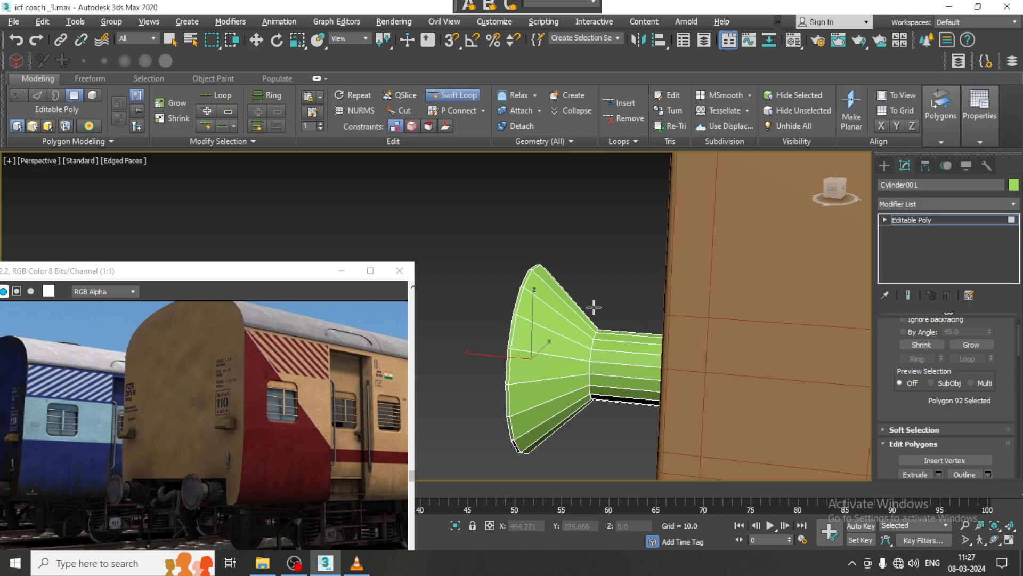
alt+middle_drag(589, 315, 611, 318)
right_click(611, 318)
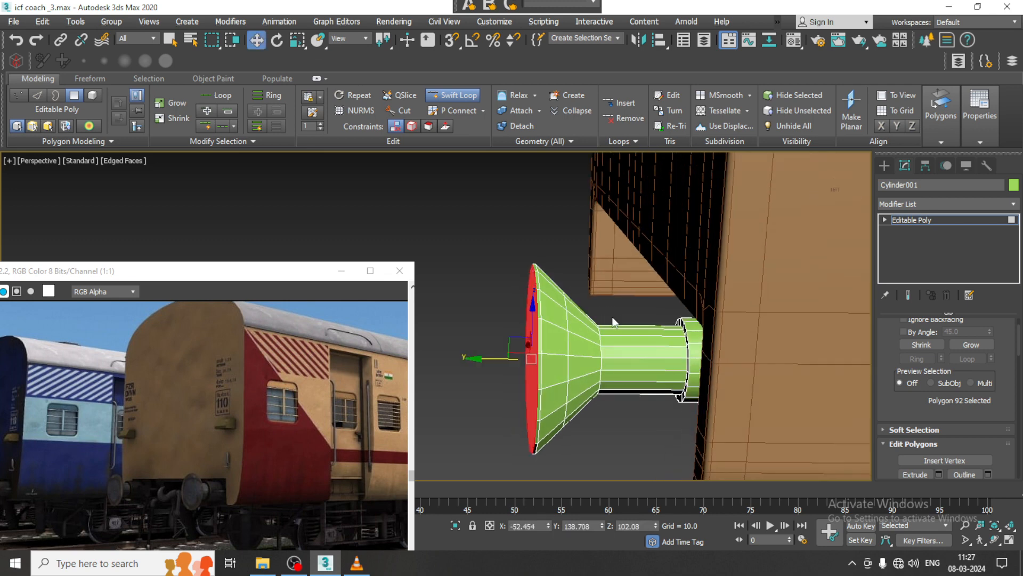
Step: Try to scale the new edge loop on the flared cone, and undo the change
key(2)
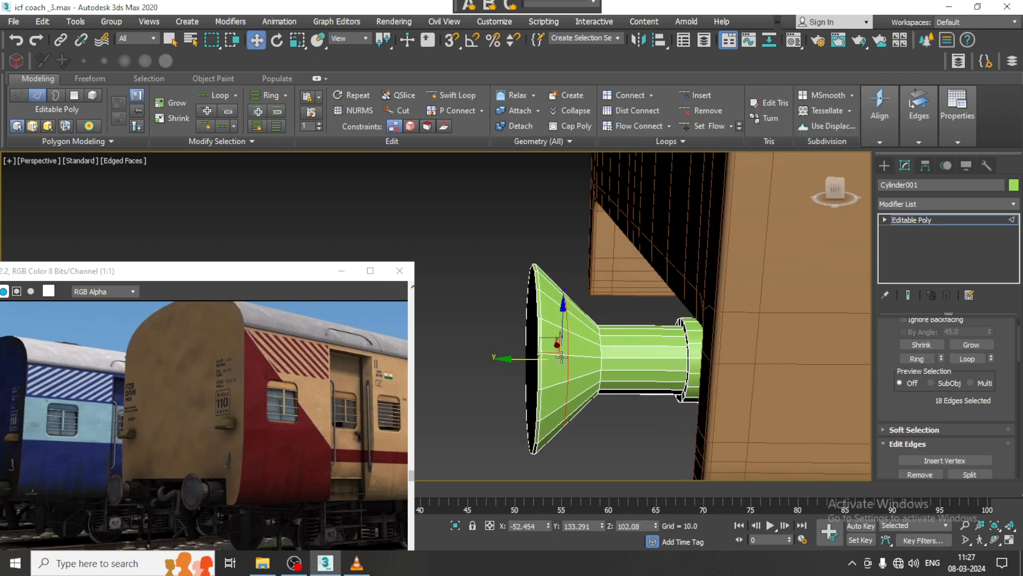
key(r)
drag(571, 367, 569, 363)
alt+middle_drag(571, 366, 533, 344)
key(ctrl+z)
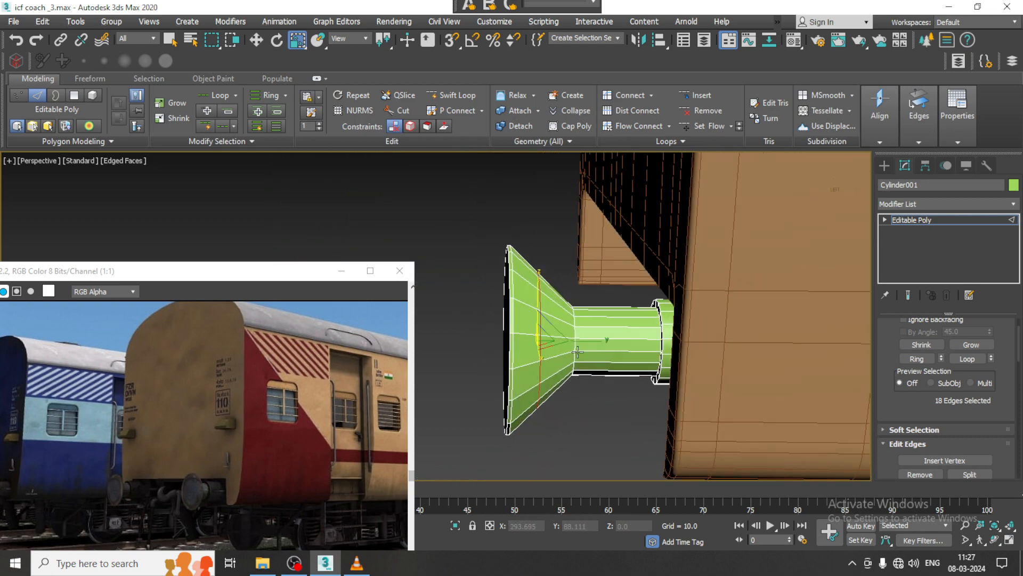
Step: In the Left view, move the vertices of the disc and middle loop inward toward the shank to shorten the flare
key(alt+w)
middle_click(431, 423)
key(alt+w)
key(z)
middle_drag(473, 376, 608, 374)
key(1)
key(w)
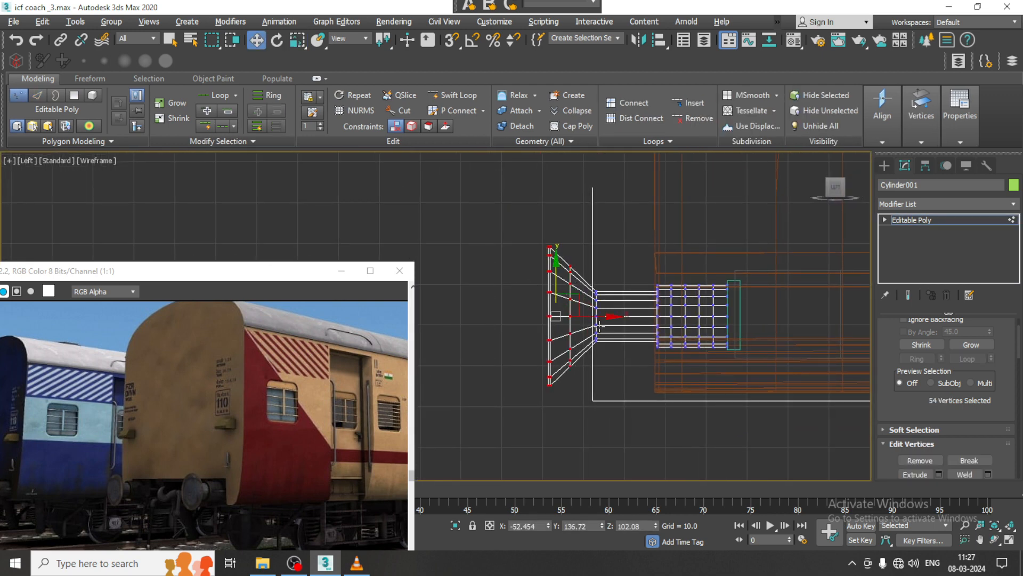
drag(598, 316, 583, 323)
Step: Scale the flare's middle vertex ring down to about 88% to curve the cone inward, and leave vertex editing
key(r)
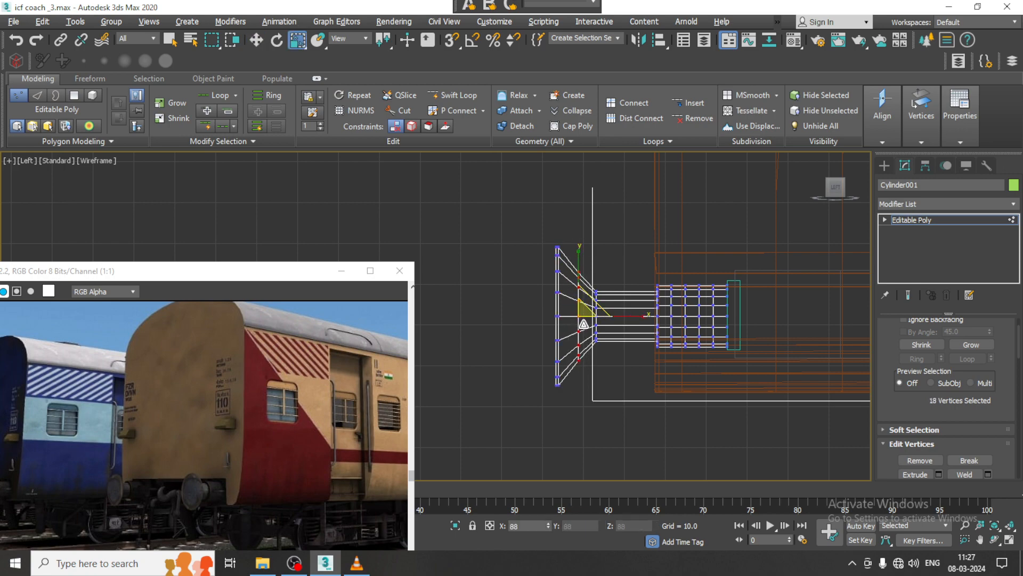
key(alt+w)
middle_click(727, 431)
key(alt+w)
alt+middle_drag(728, 426, 651, 353)
scroll(668, 354, down, 4)
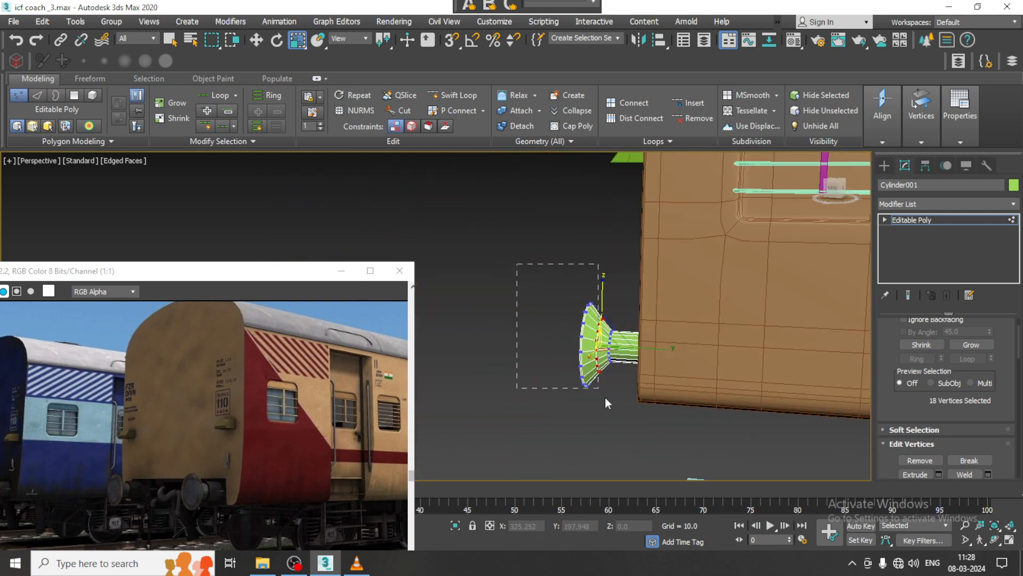
drag(606, 398, 606, 399)
alt+middle_drag(606, 398, 800, 336)
key(w)
click(929, 221)
Step: Select the buffer together with its base plate and place one copy along X at the other end of the end beam
alt+middle_drag(634, 341, 653, 315)
scroll(653, 331, up, 5)
ctrl+click(674, 386)
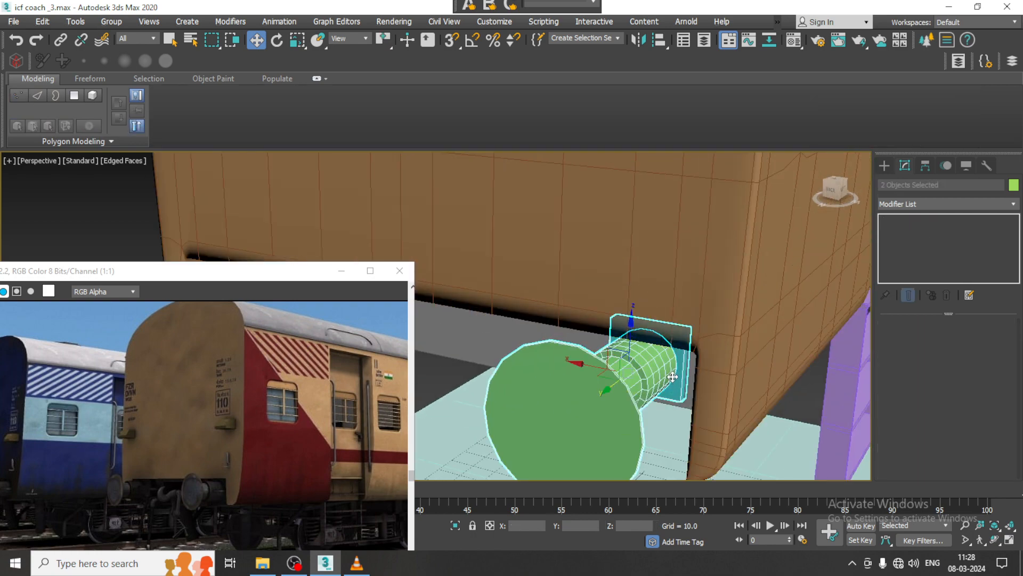
alt+middle_drag(671, 363, 698, 298)
scroll(687, 299, down, 3)
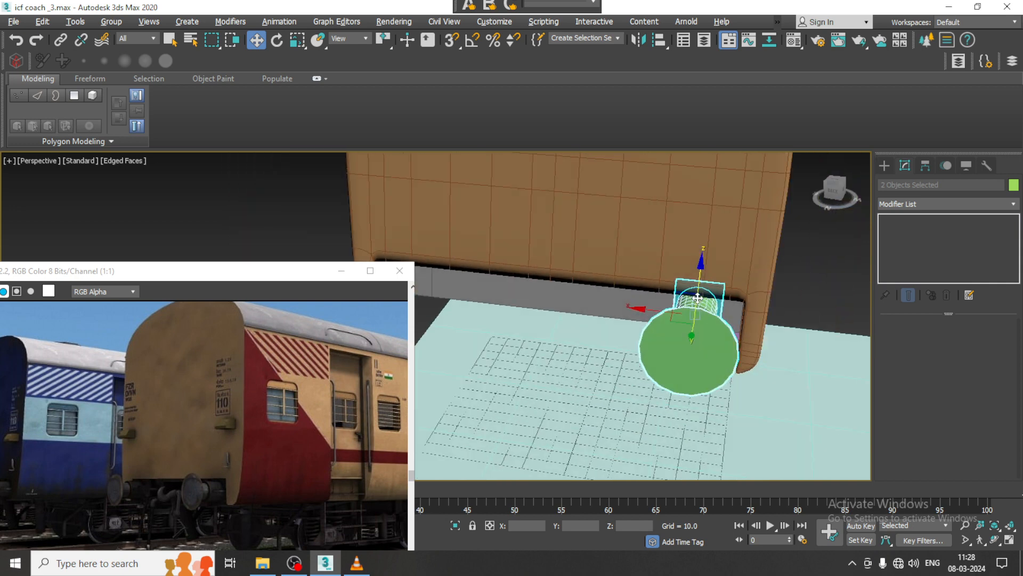
scroll(230, 476, up, 2)
scroll(229, 478, down, 2)
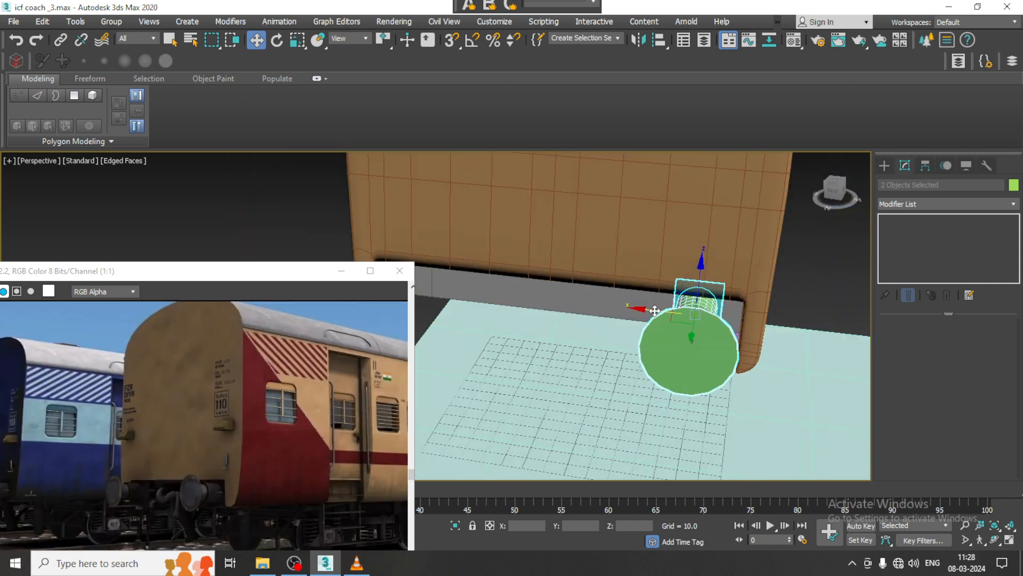
mouse_move(639, 308)
shift+mouse_down()
mouse_move(374, 278)
mouse_move(383, 279)
shift+mouse_up()
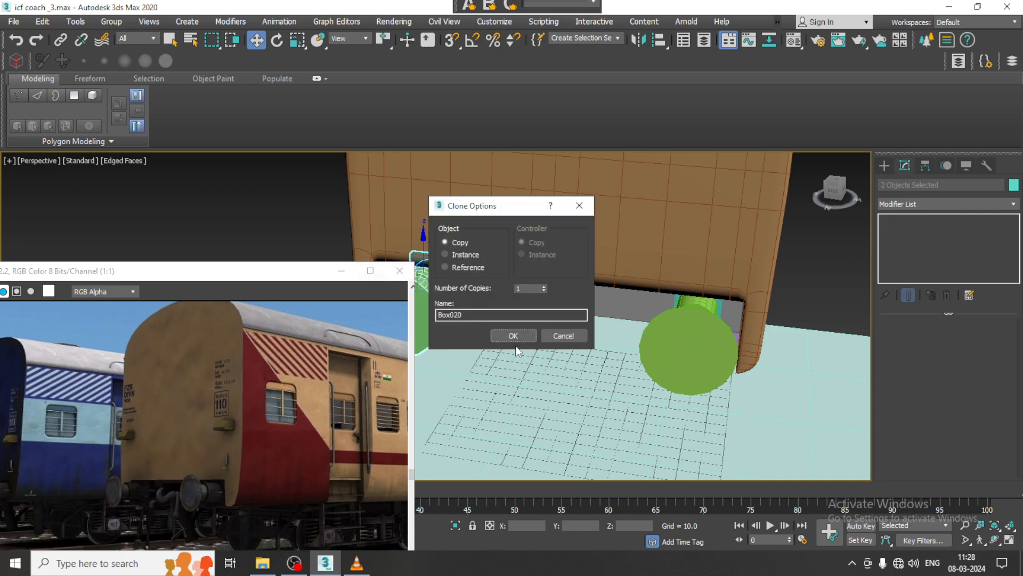
click(536, 333)
Step: Select the coach body shell and place one copy of it beside the original along the X axis
scroll(539, 327, down, 4)
alt+middle_drag(618, 335, 547, 320)
scroll(551, 328, up, 2)
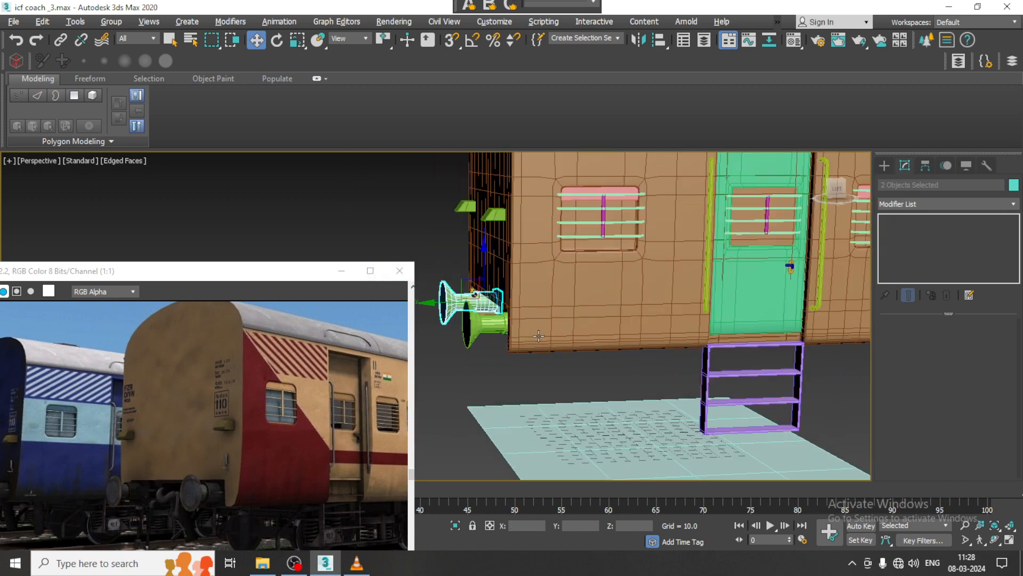
alt+middle_drag(596, 341, 612, 320)
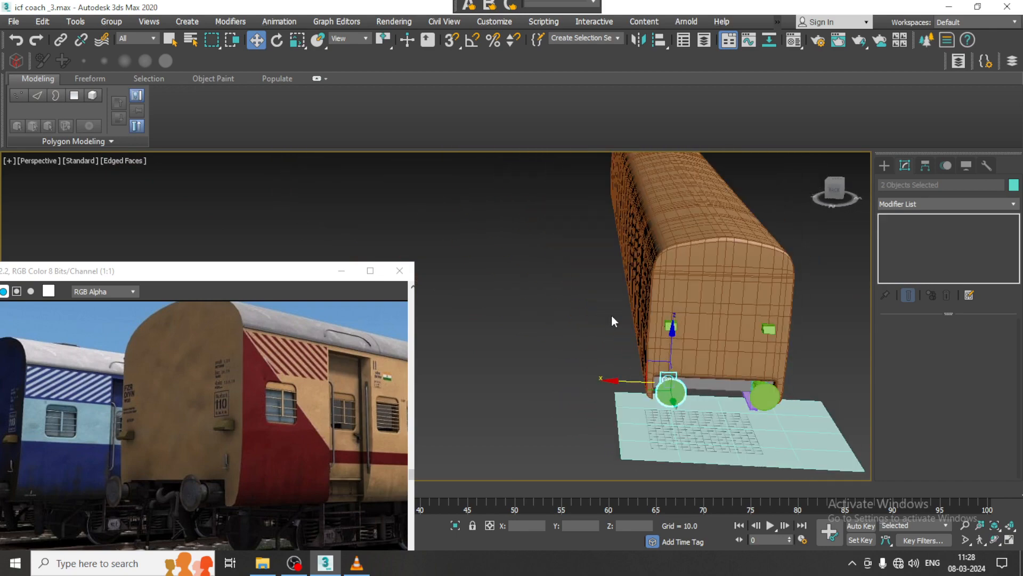
click(646, 317)
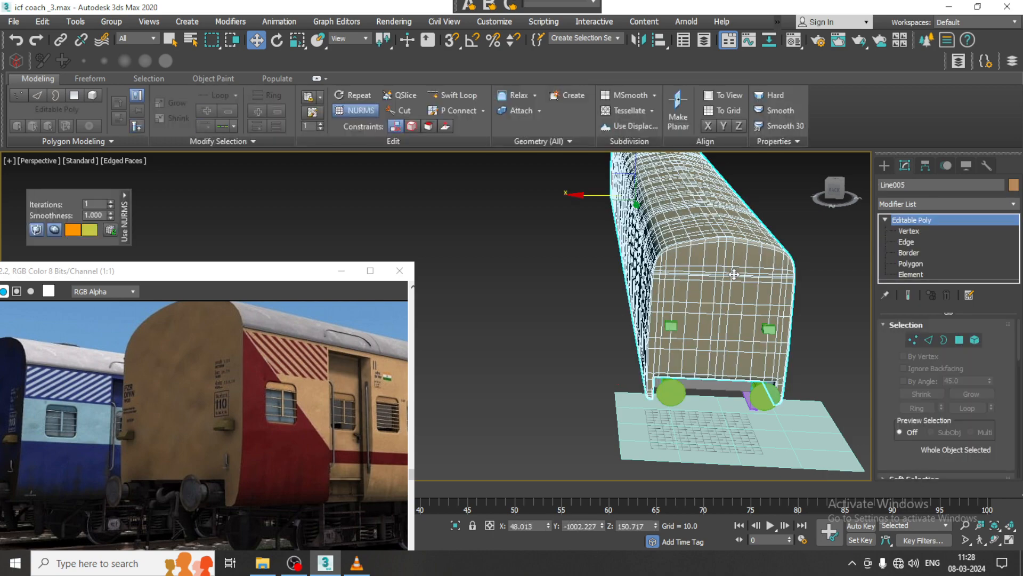
alt+middle_drag(646, 317, 542, 246)
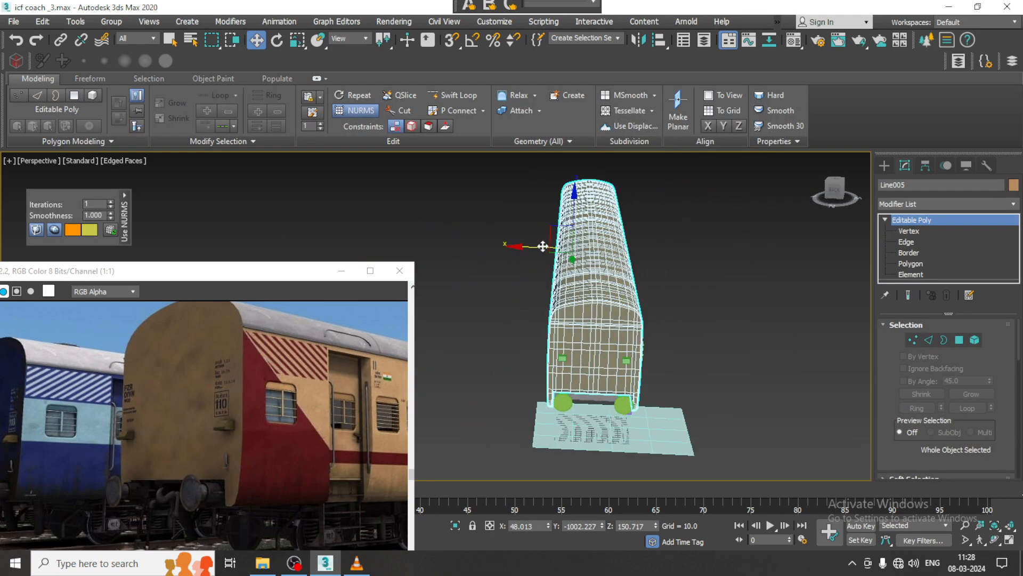
shift+drag(649, 253, 834, 257)
click(513, 337)
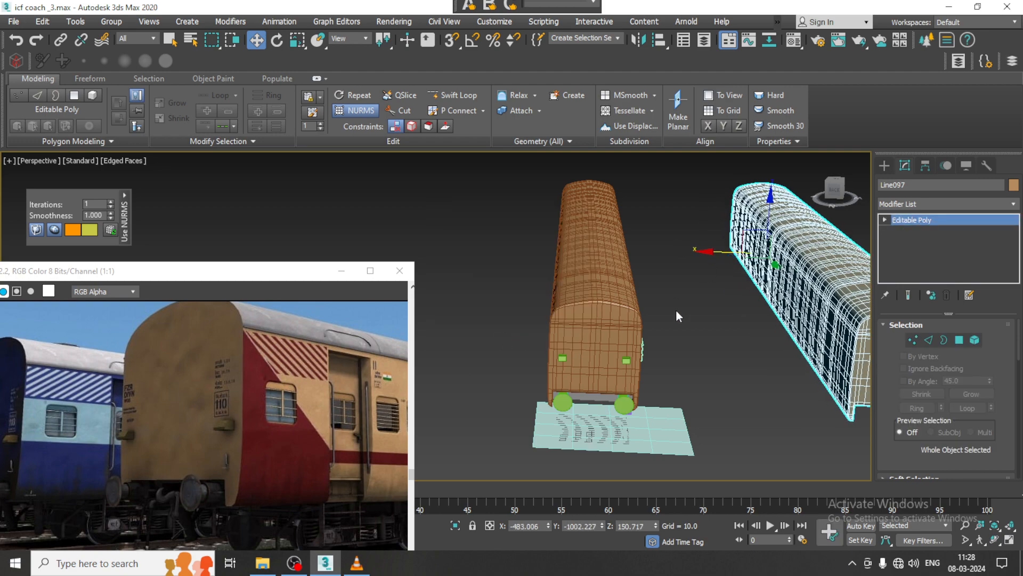
Step: Turn off NURMS smoothing on the copied coach body and keep the copy selected
alt+middle_drag(728, 311, 664, 273)
right_click(660, 271)
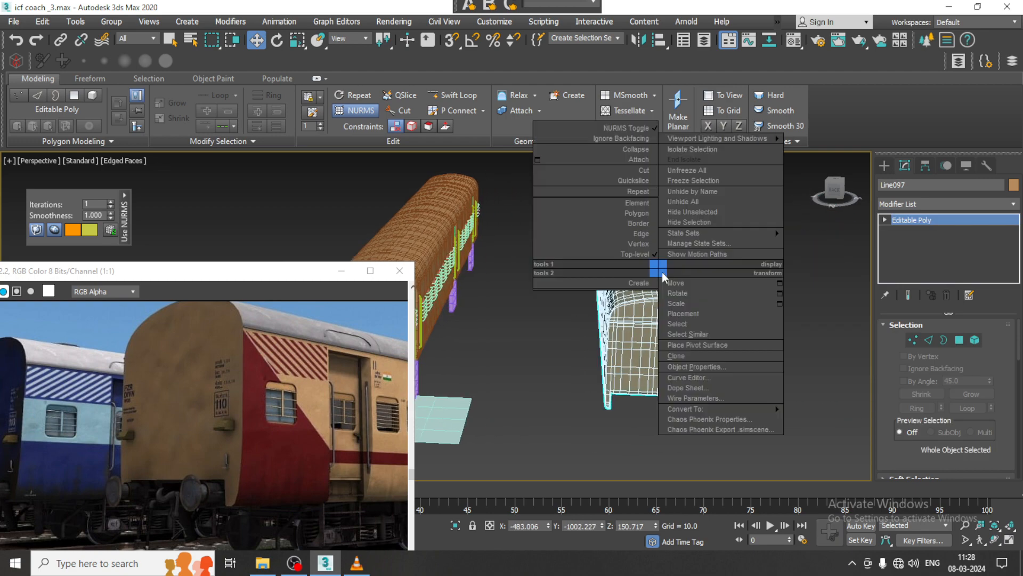
click(633, 149)
alt+middle_drag(775, 388, 728, 333)
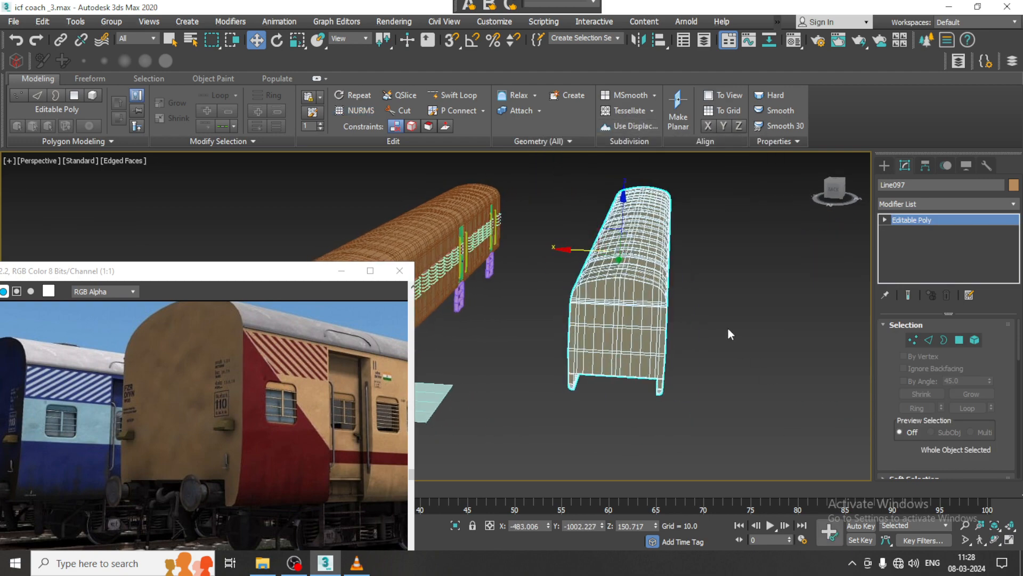
click(728, 330)
scroll(688, 309, up, 1)
click(687, 309)
scroll(687, 309, up, 2)
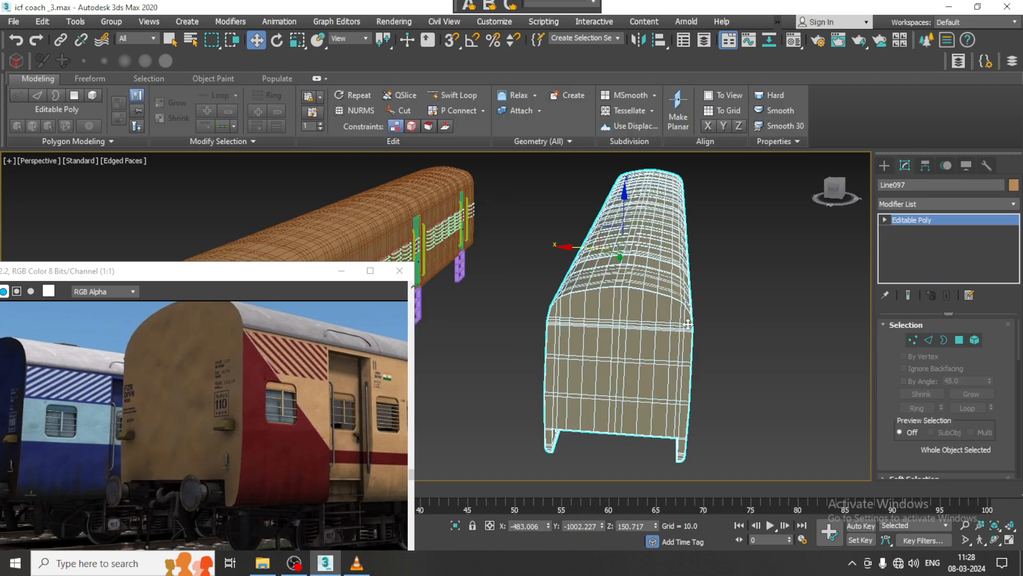
Step: In the Top view, select one lengthwise half of the copied body's polygons, and invert the selection to the other half
click(960, 340)
key(alt+w)
middle_click(374, 224)
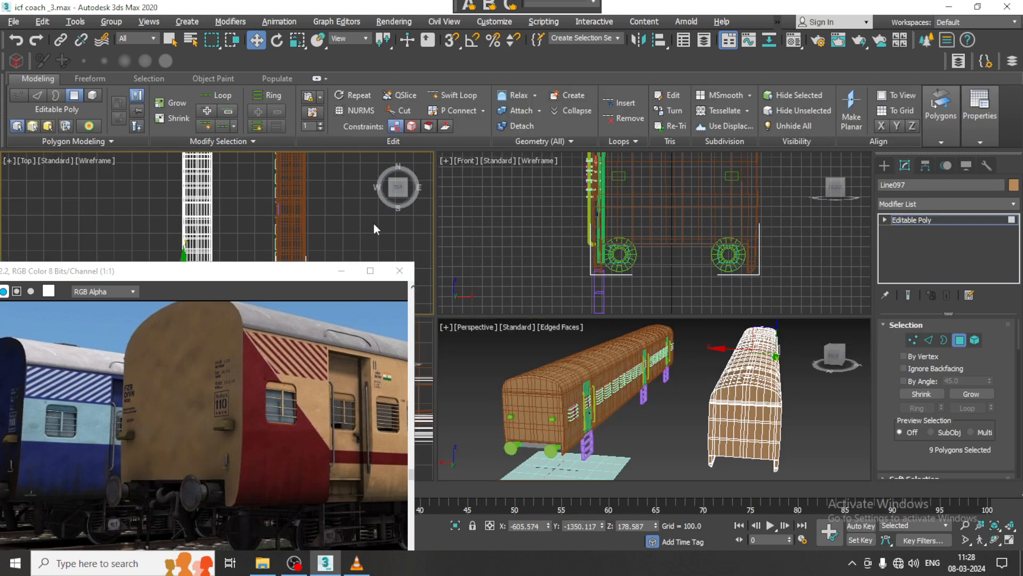
key(alt+w)
scroll(434, 233, down, 3)
middle_drag(434, 232, 654, 287)
middle_drag(631, 241, 583, 260)
scroll(582, 253, up, 1)
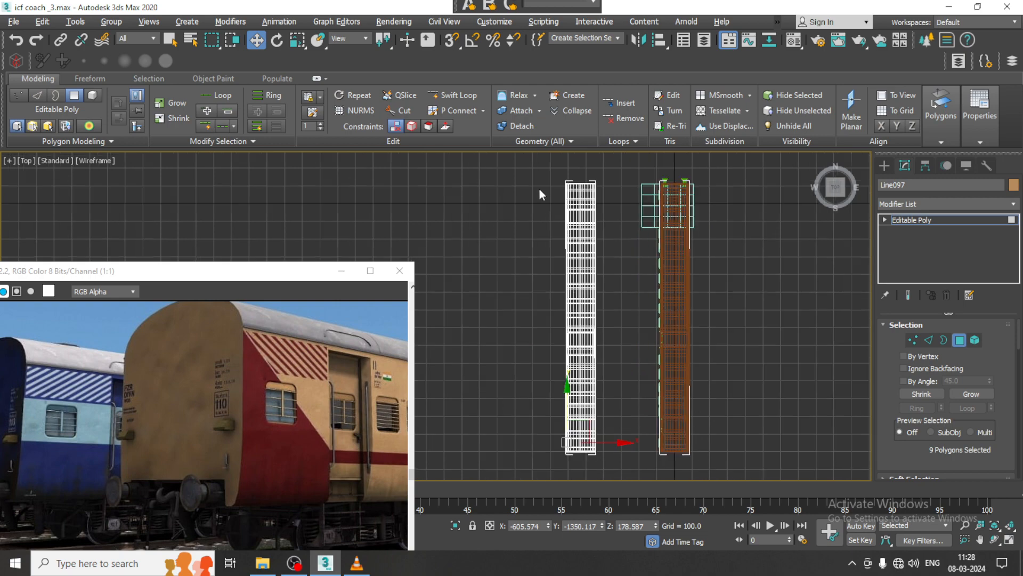
drag(581, 555, 580, 554)
scroll(577, 356, up, 3)
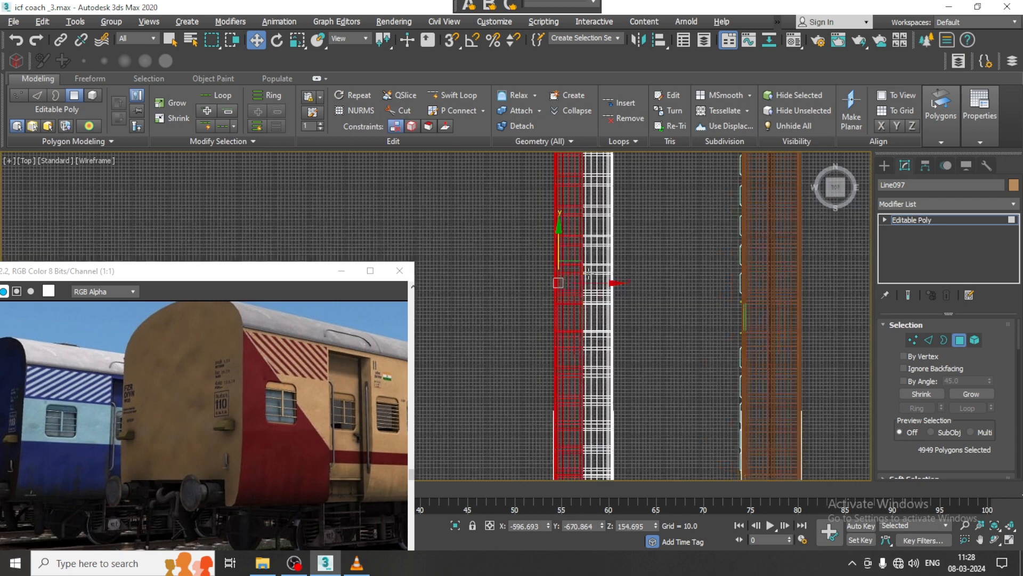
middle_drag(577, 356, 568, 429)
key(alt+w)
middle_drag(696, 416, 686, 430)
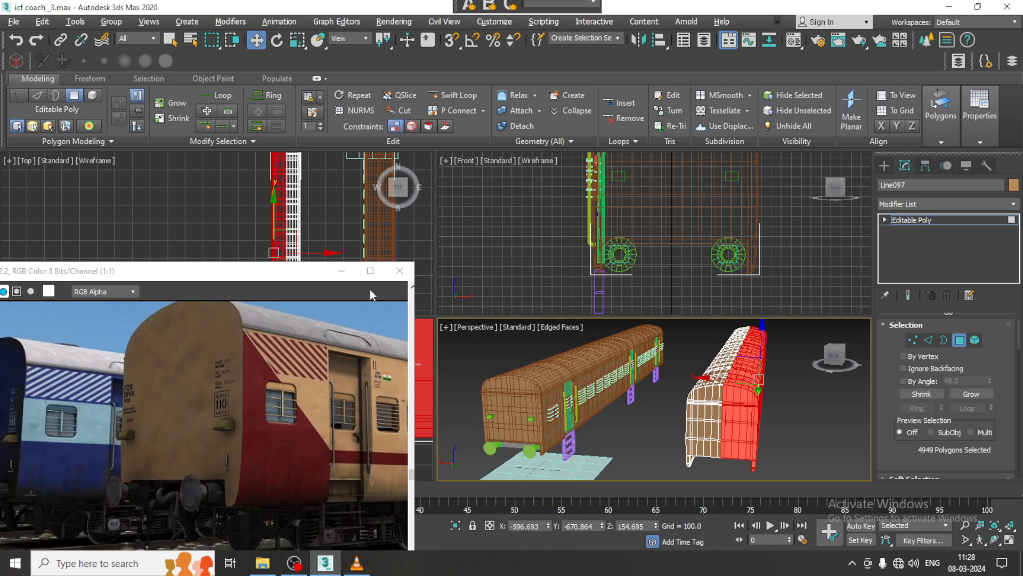
key(ctrl+i)
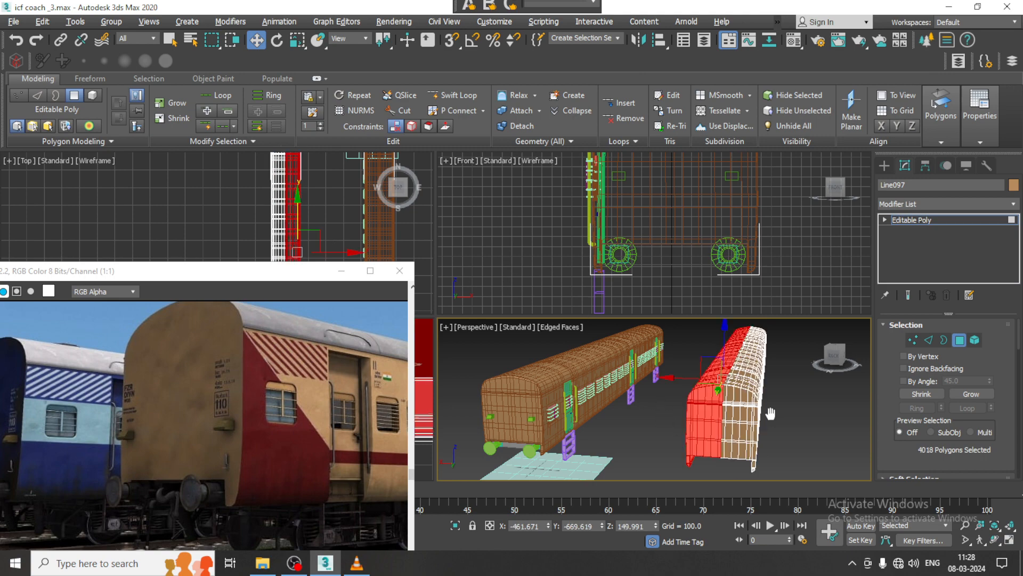
Step: Delete the selected lengthwise half of the copied coach body and leave polygon editing
middle_drag(770, 413, 728, 412)
key(alt+w)
scroll(554, 301, up, 5)
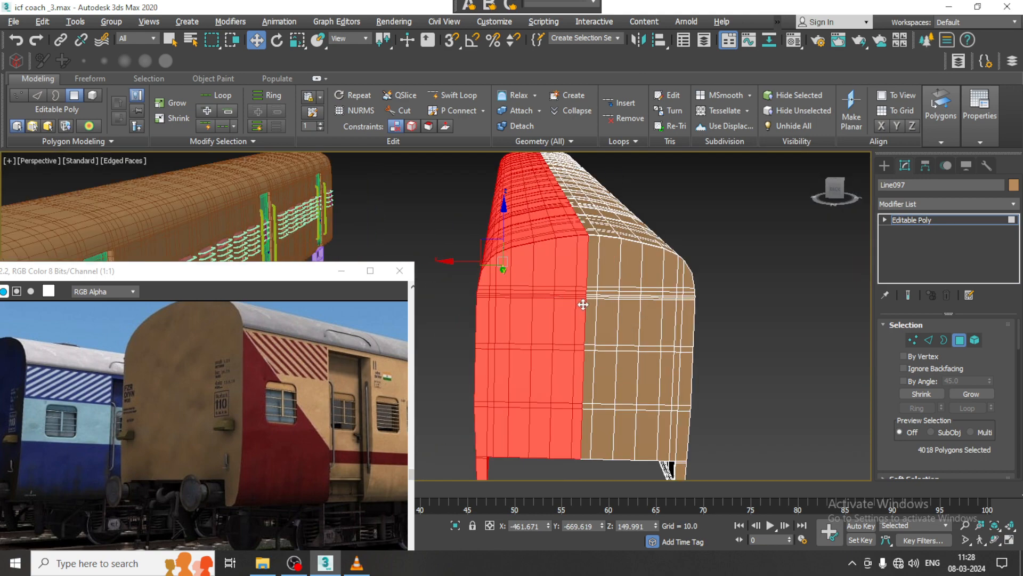
alt+middle_drag(583, 304, 580, 302)
alt+middle_drag(568, 249, 567, 254)
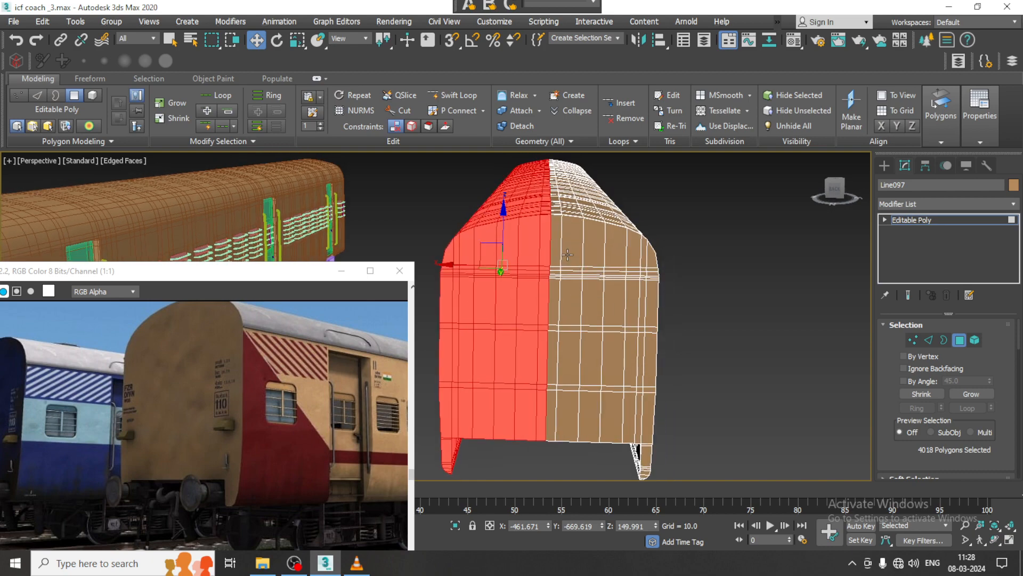
alt+middle_drag(604, 319, 661, 286)
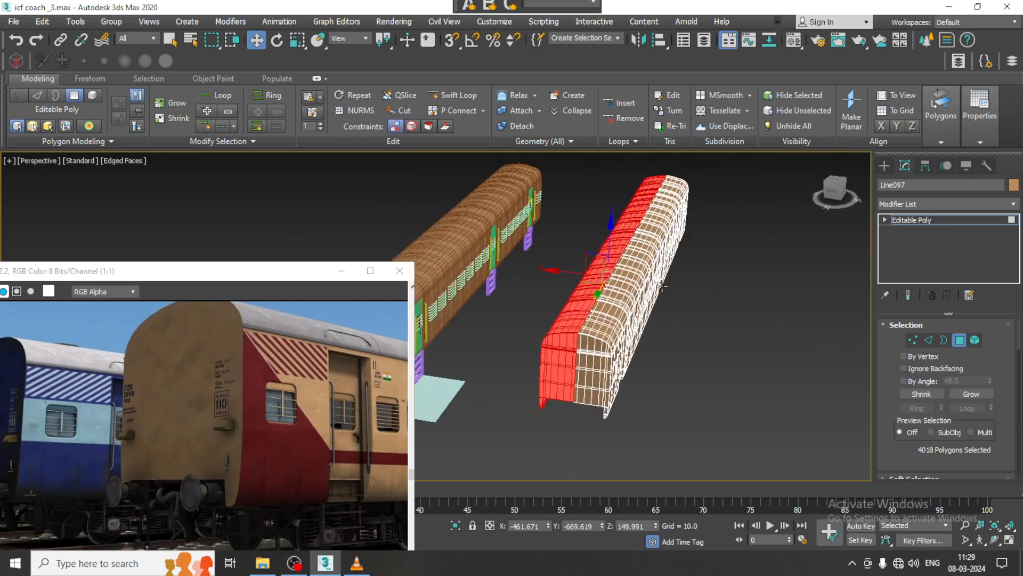
click(938, 220)
alt+middle_drag(746, 331, 707, 313)
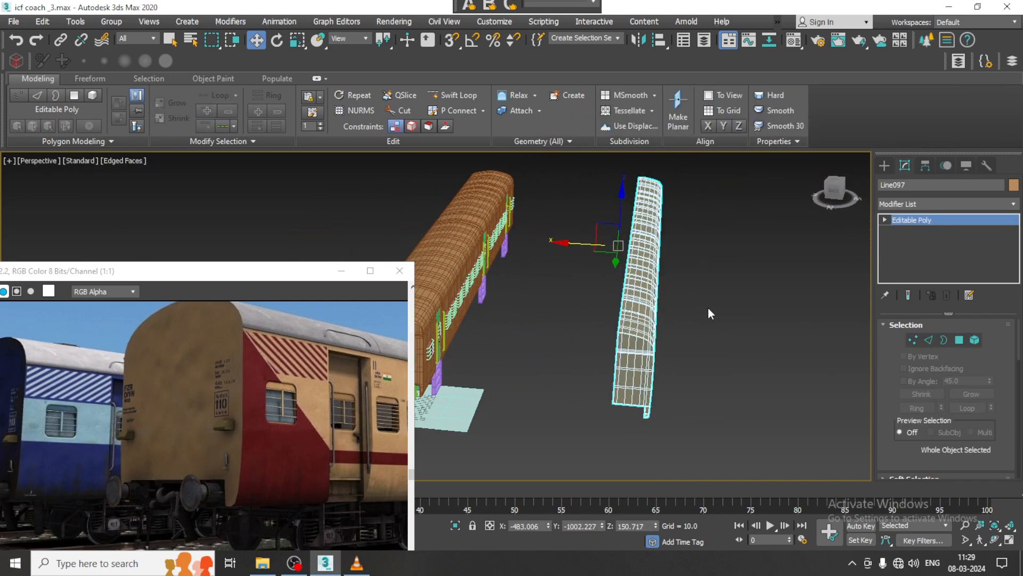
Step: Mirror the remaining body half about the X axis as a copy
click(637, 41)
click(501, 309)
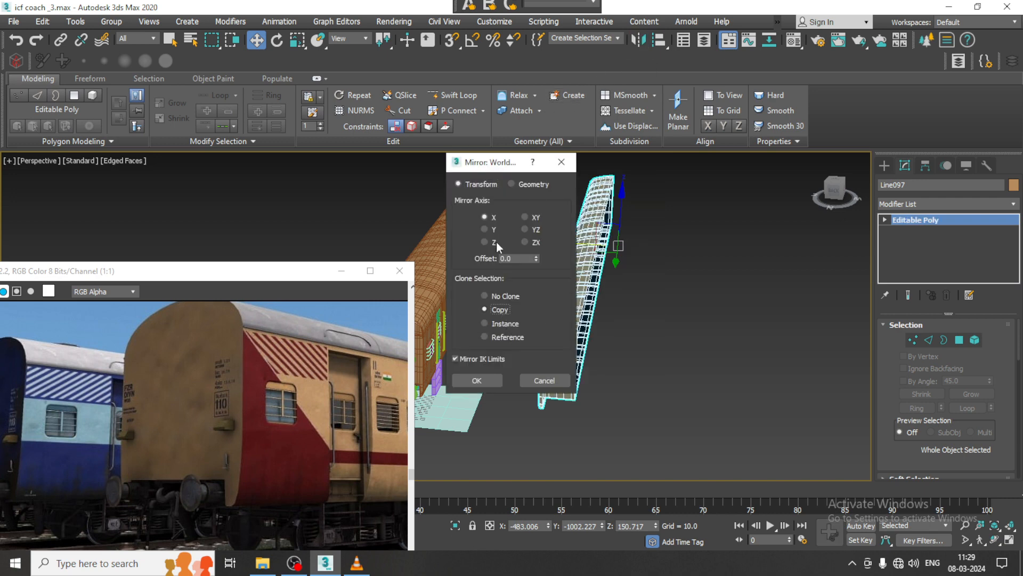
click(476, 380)
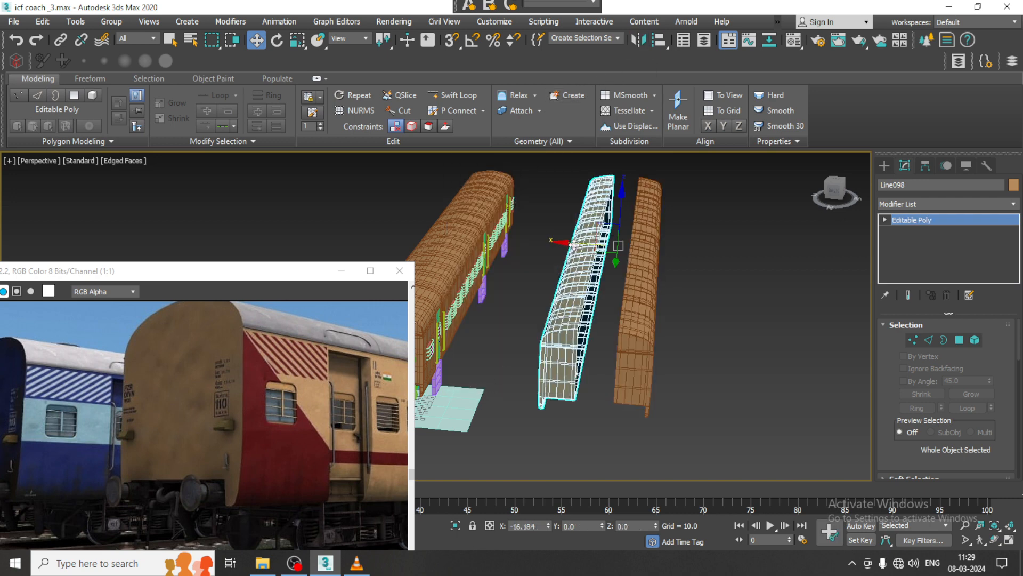
Step: Move the mirrored half along X until its centre edge nearly meets the other half
drag(574, 244, 601, 246)
scroll(610, 368, up, 4)
alt+middle_drag(613, 373, 689, 323)
scroll(675, 328, up, 3)
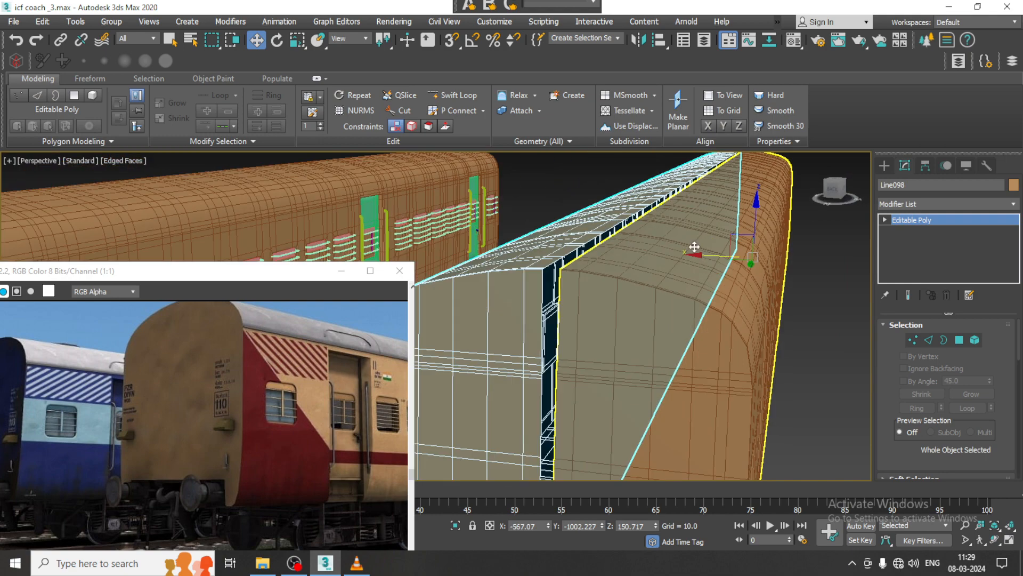
drag(702, 253, 707, 254)
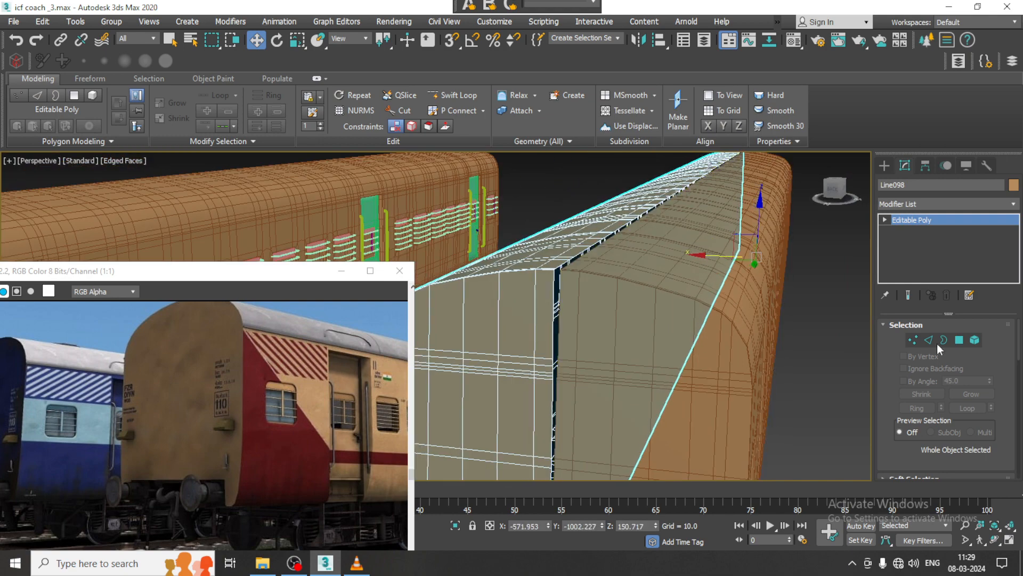
Step: Select the unmirrored body half and attach the mirrored half to it as one object
click(703, 254)
drag(703, 254, 646, 251)
scroll(894, 453, down, 5)
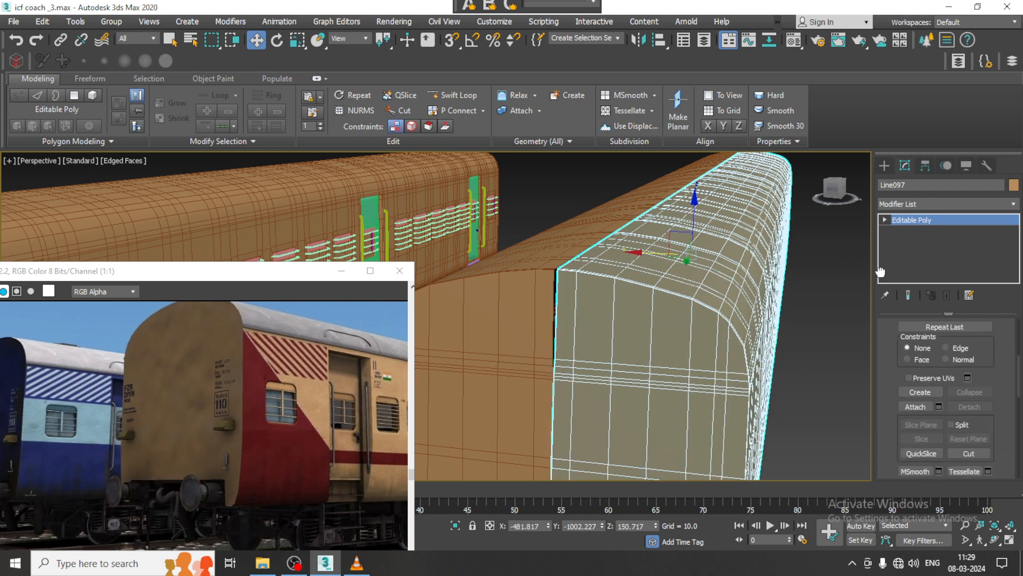
click(916, 405)
click(522, 328)
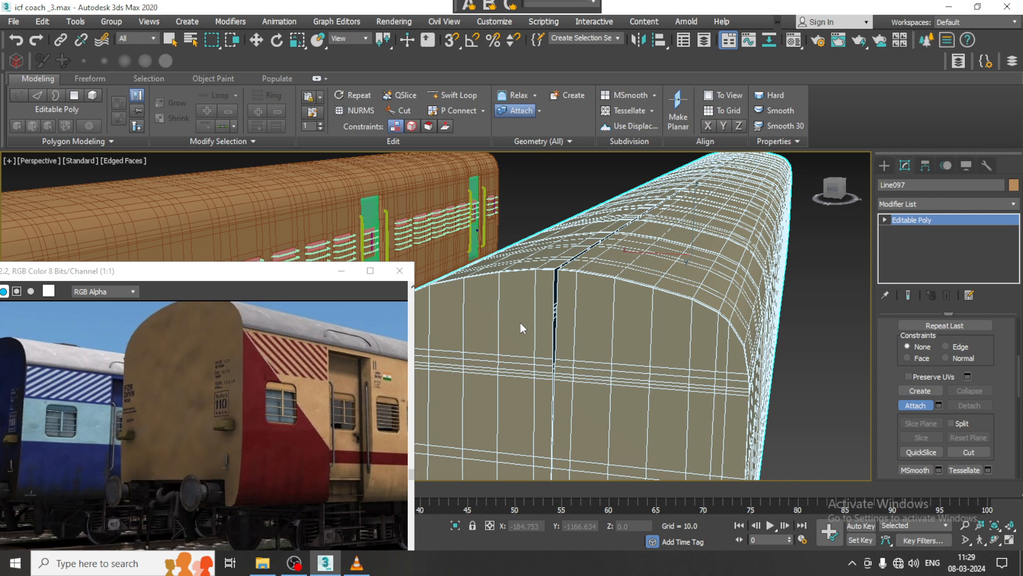
scroll(627, 315, up, 2)
right_click(627, 315)
Step: Bridge the open borders of the two body halves to close the narrow gap along the centre seam
click(884, 219)
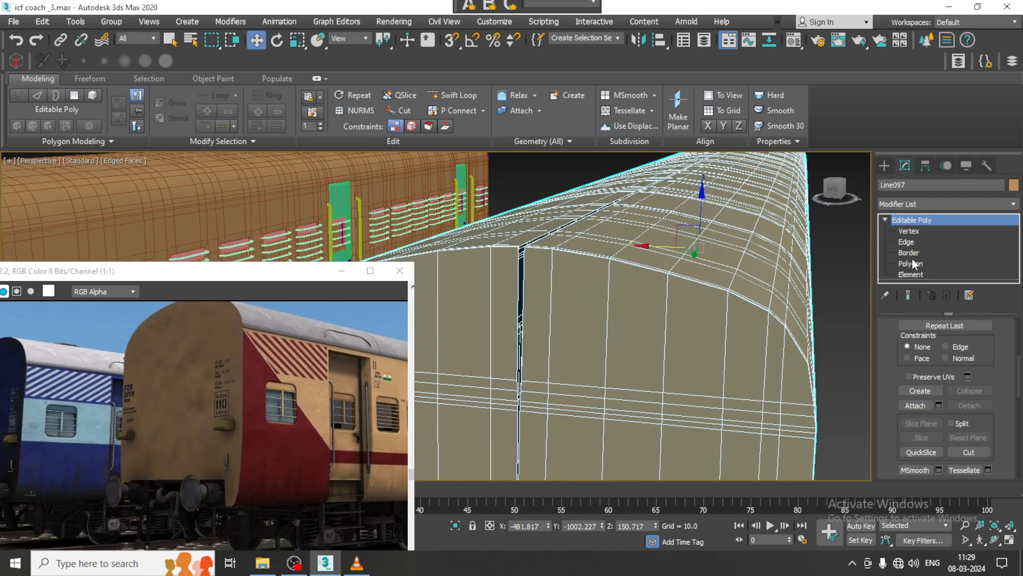
click(912, 254)
click(581, 275)
alt+middle_drag(581, 275, 555, 385)
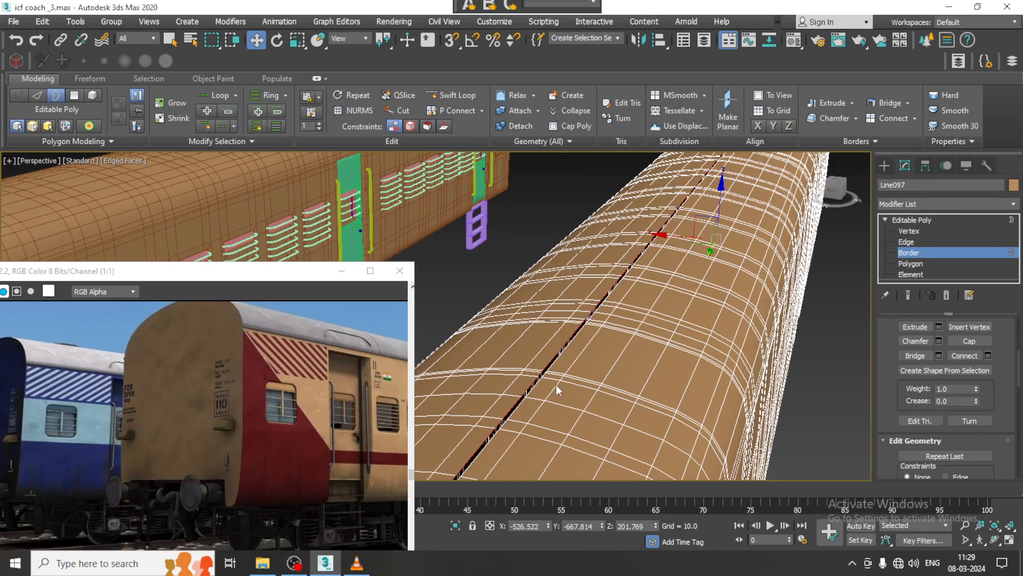
click(920, 356)
scroll(698, 372, down, 4)
mouse_move(698, 372)
alt+middle_down()
mouse_move(705, 346)
mouse_move(696, 362)
alt+middle_up()
click(659, 260)
scroll(569, 298, up, 3)
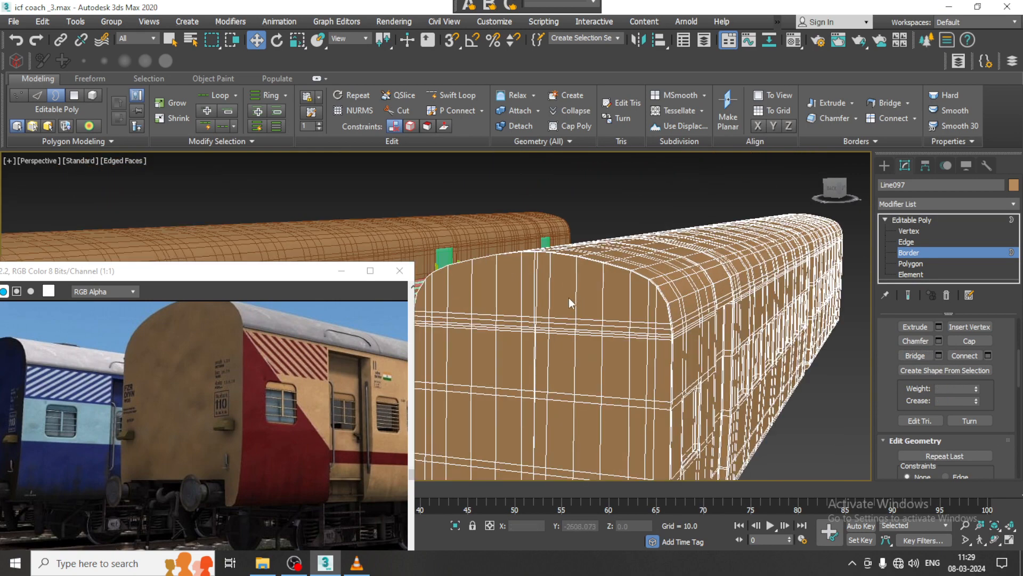
Step: Select the edge loop running along the centre seam of the joined body, and return to object level
key(2)
click(534, 295)
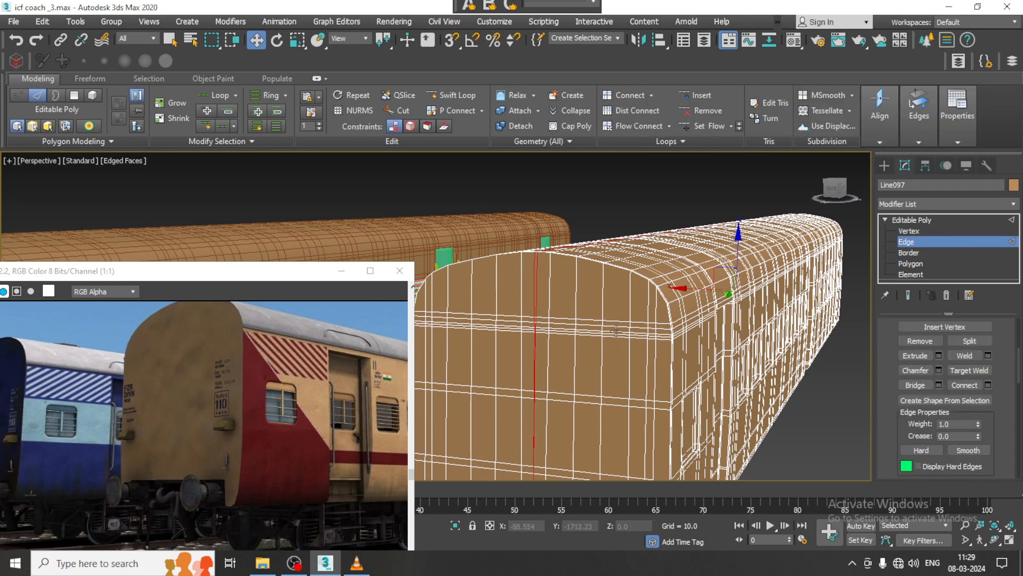
alt+middle_drag(535, 302, 549, 256)
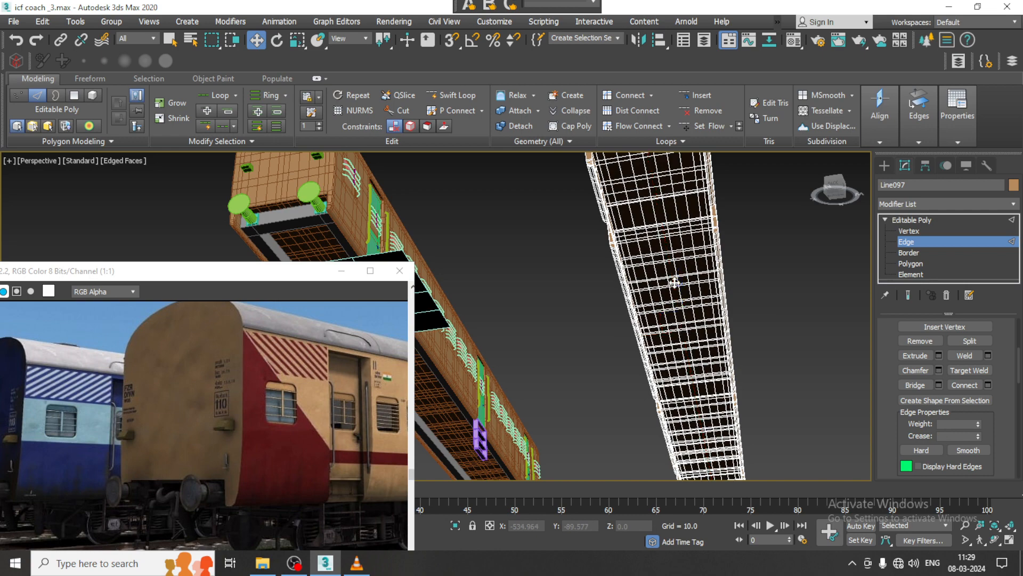
scroll(693, 275, down, 5)
alt+middle_drag(691, 278, 688, 326)
scroll(637, 321, up, 3)
click(950, 220)
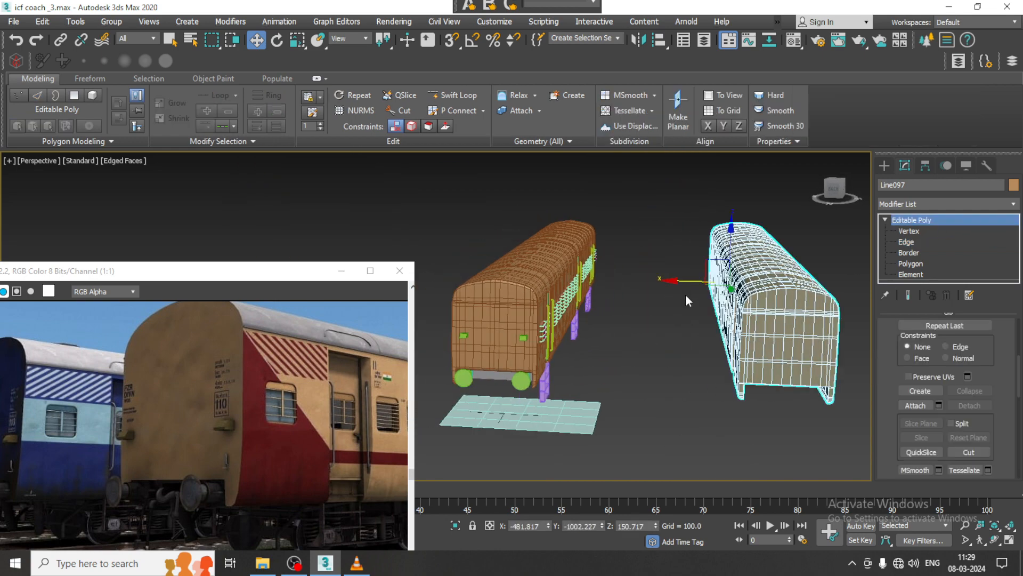
Step: Select the rebuilt coach body copy and inspect its side wall next to the original coach
click(588, 315)
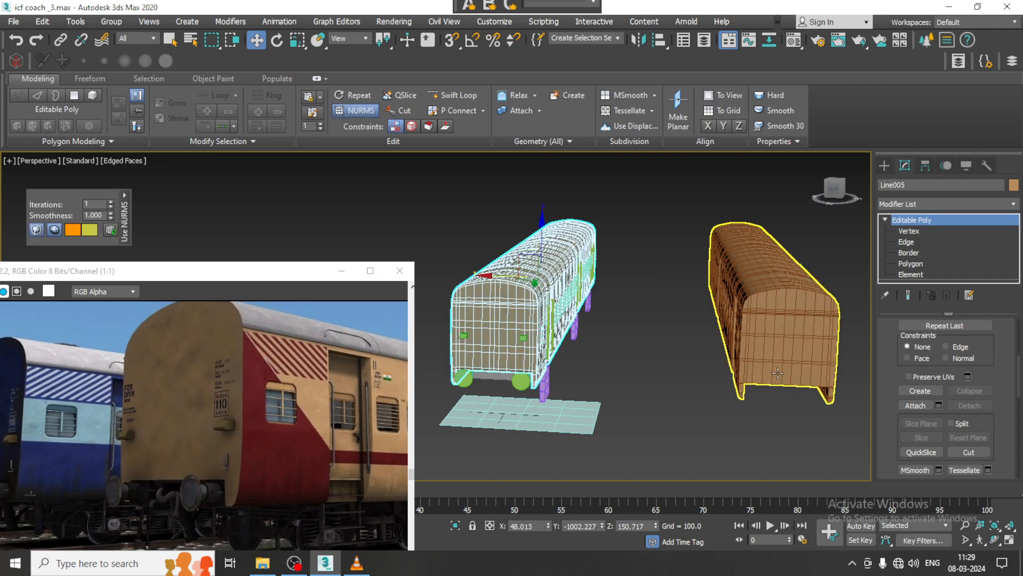
click(767, 316)
alt+middle_drag(766, 325, 815, 331)
scroll(720, 320, up, 4)
middle_drag(634, 303, 514, 288)
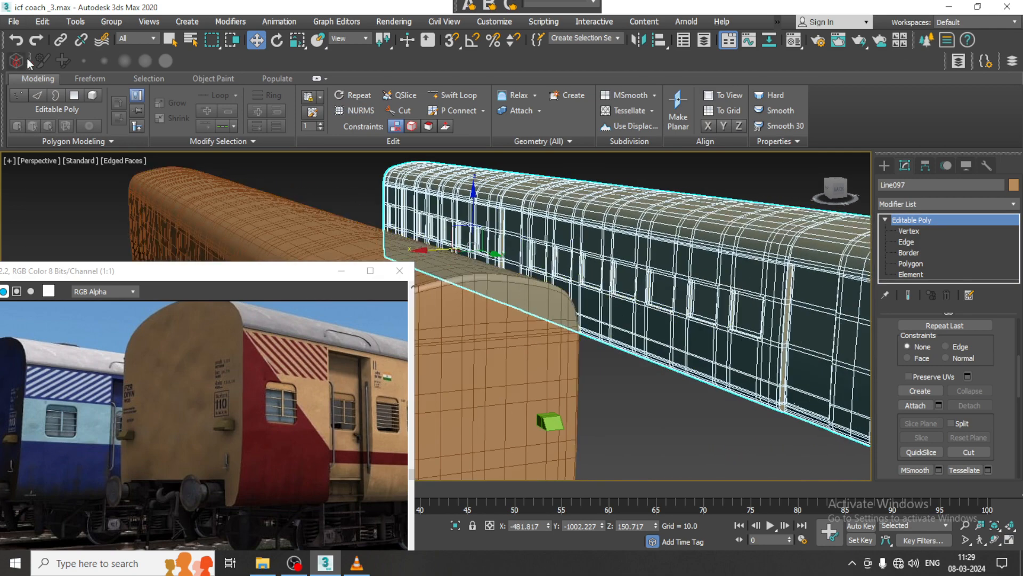
Step: In the front view, move the rebuilt coach body sideways along X onto the original coach, to an X position of about 46.4
click(25, 62)
click(51, 119)
scroll(641, 329, down, 5)
alt+middle_drag(641, 329, 700, 332)
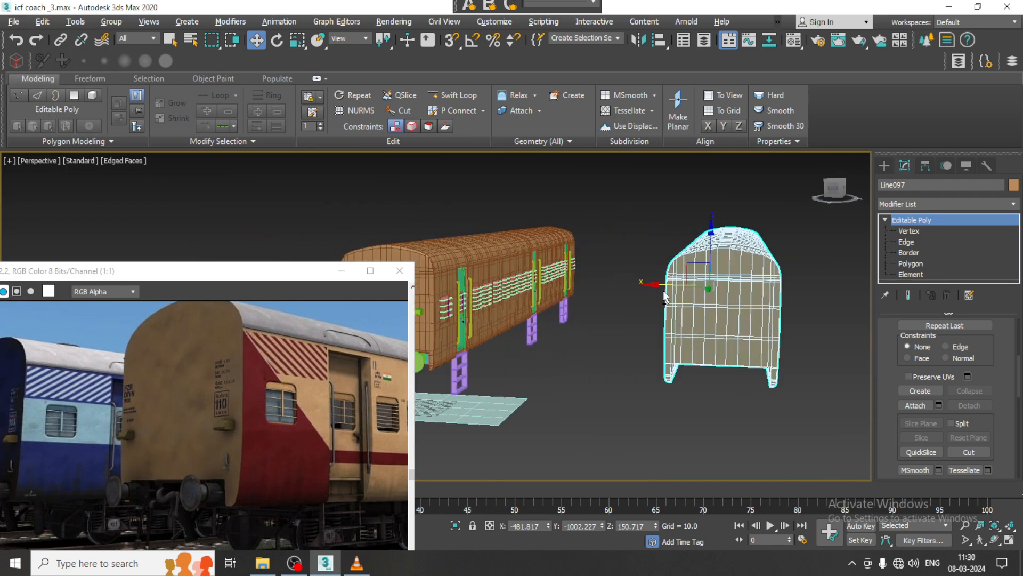
key(alt+w)
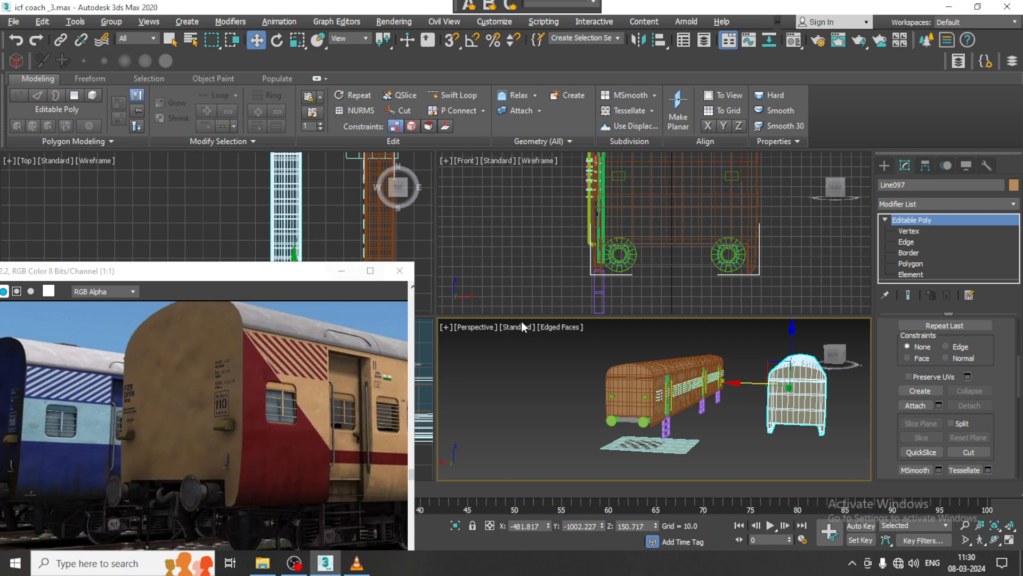
middle_click(608, 272)
key(alt+w)
middle_drag(605, 287, 688, 315)
scroll(688, 314, down, 4)
middle_drag(472, 313, 631, 297)
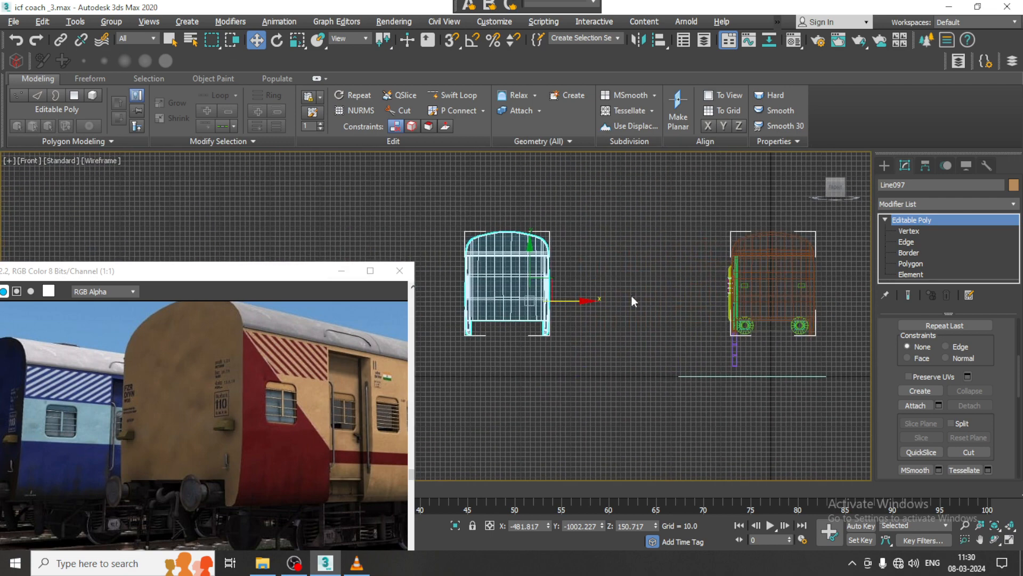
drag(578, 299, 838, 305)
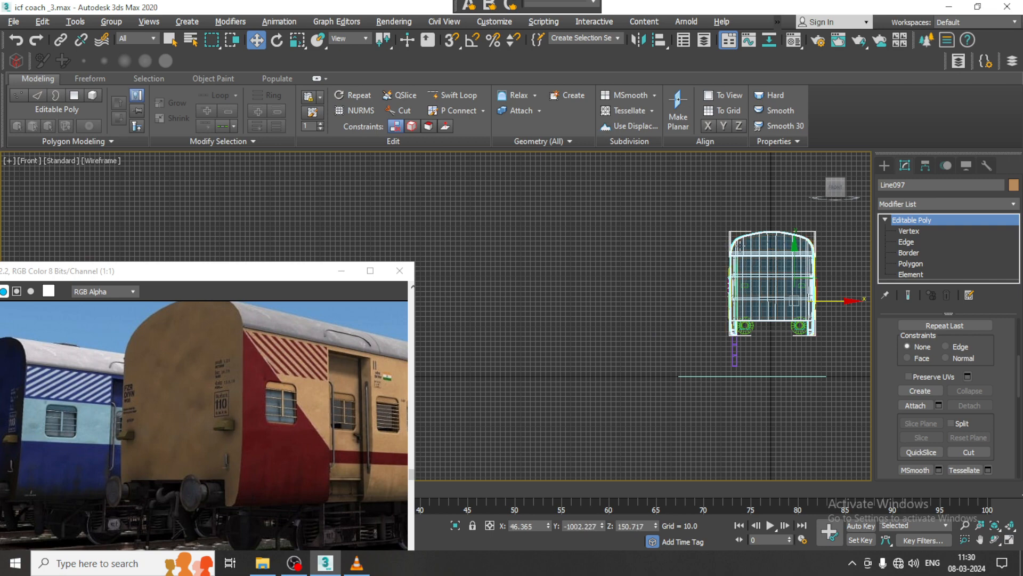
Step: Try moving the original coach body sideways out of the rebuilt one, and undo the move
middle_drag(740, 245, 482, 241)
scroll(533, 245, up, 6)
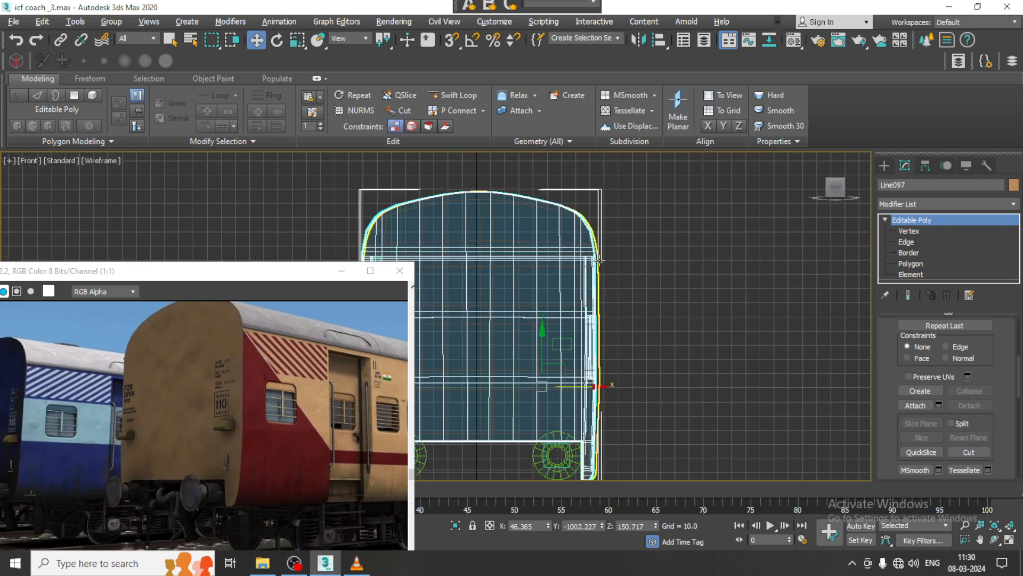
click(606, 269)
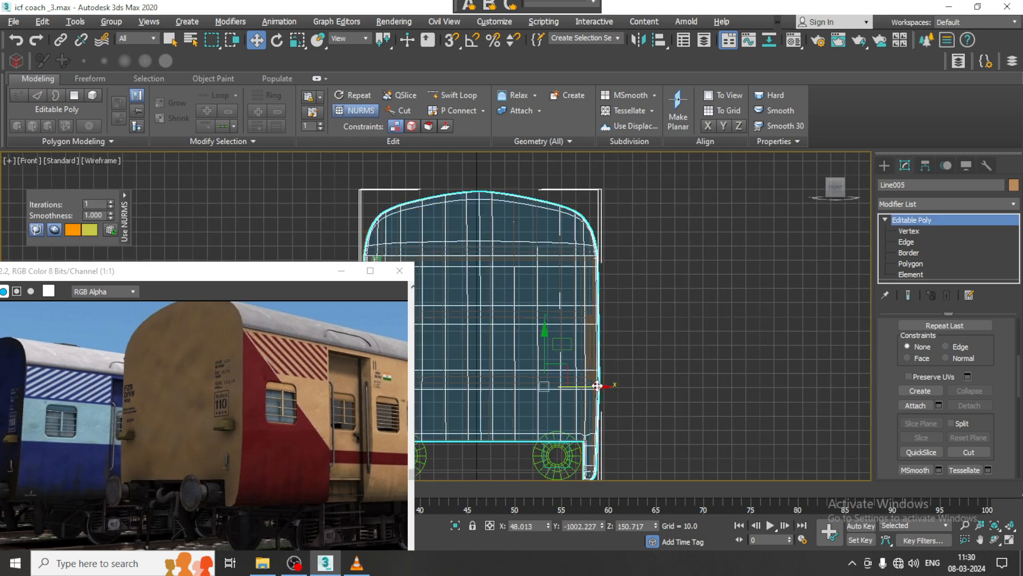
middle_drag(596, 385, 852, 411)
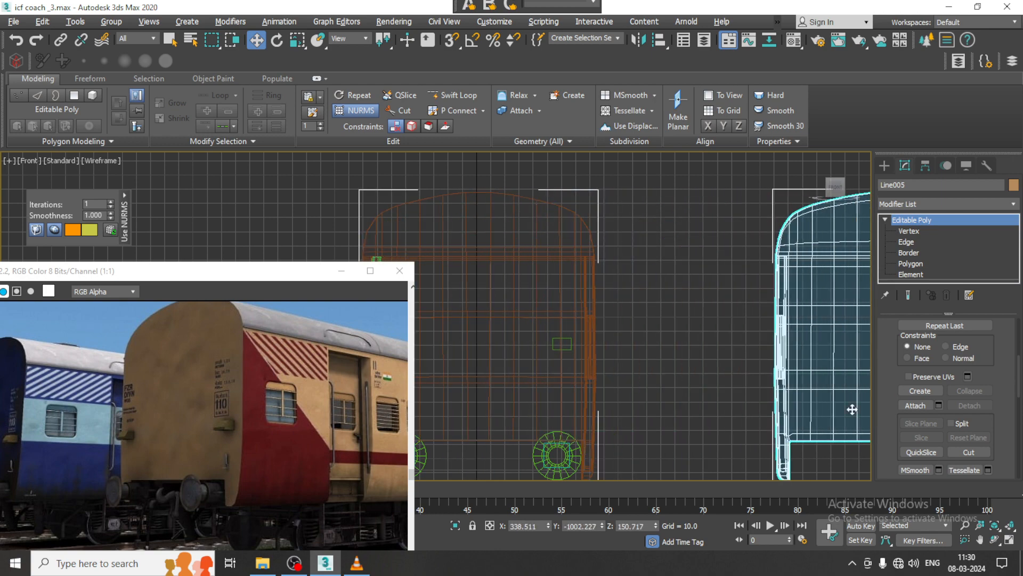
key(alt+w)
mouse_move(678, 403)
alt+middle_down()
mouse_move(687, 406)
mouse_move(670, 401)
alt+middle_up()
key(ctrl+z)
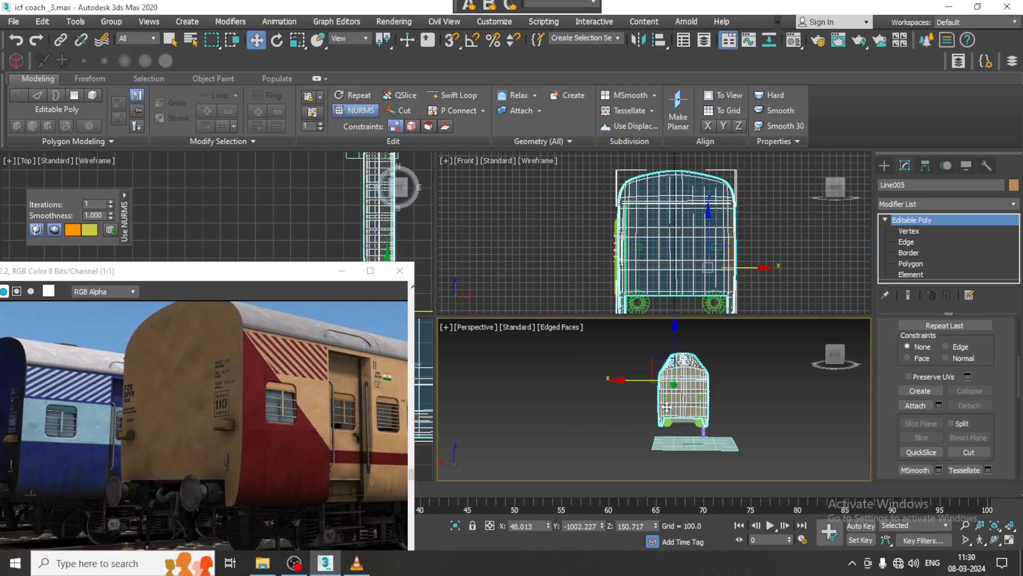
Step: Select the original coach body overlapping the rebuilt one and delete it
middle_drag(658, 261, 676, 235)
key(alt+w)
click(654, 250)
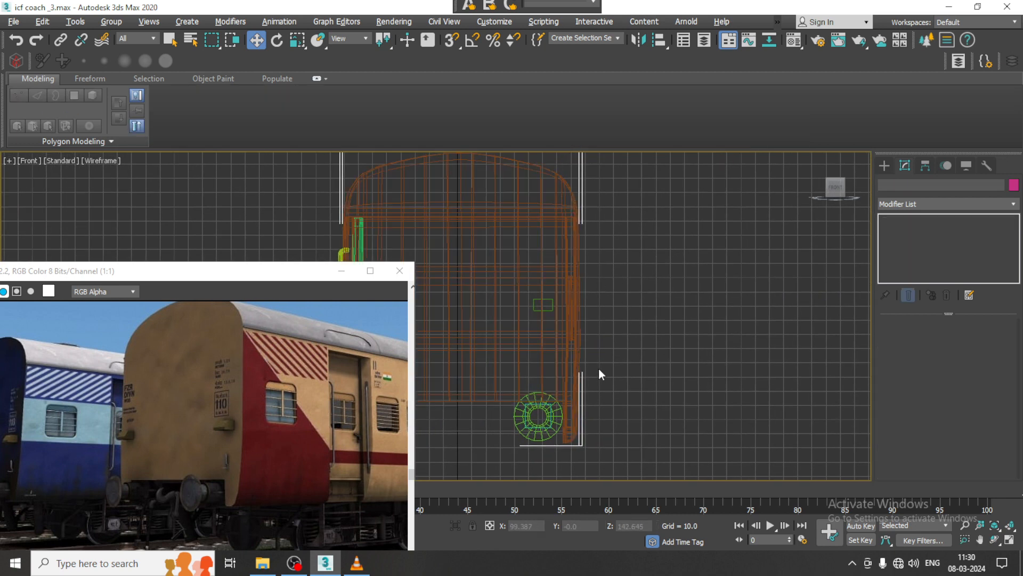
click(566, 385)
key(alt+w)
middle_click(682, 429)
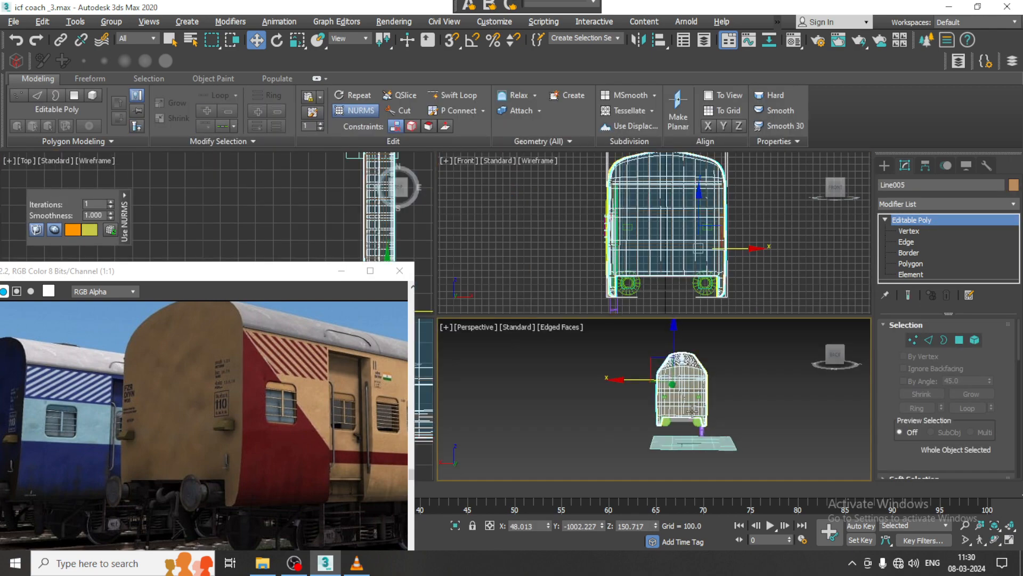
key(alt+w)
alt+middle_drag(589, 373, 631, 358)
scroll(632, 358, up, 3)
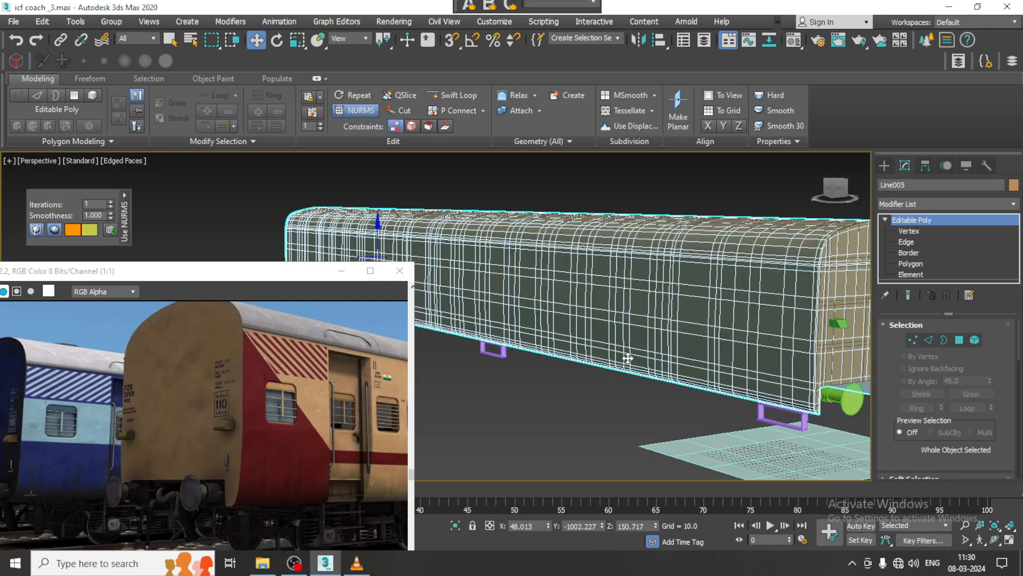
scroll(623, 355, down, 2)
key(ctrl+d)
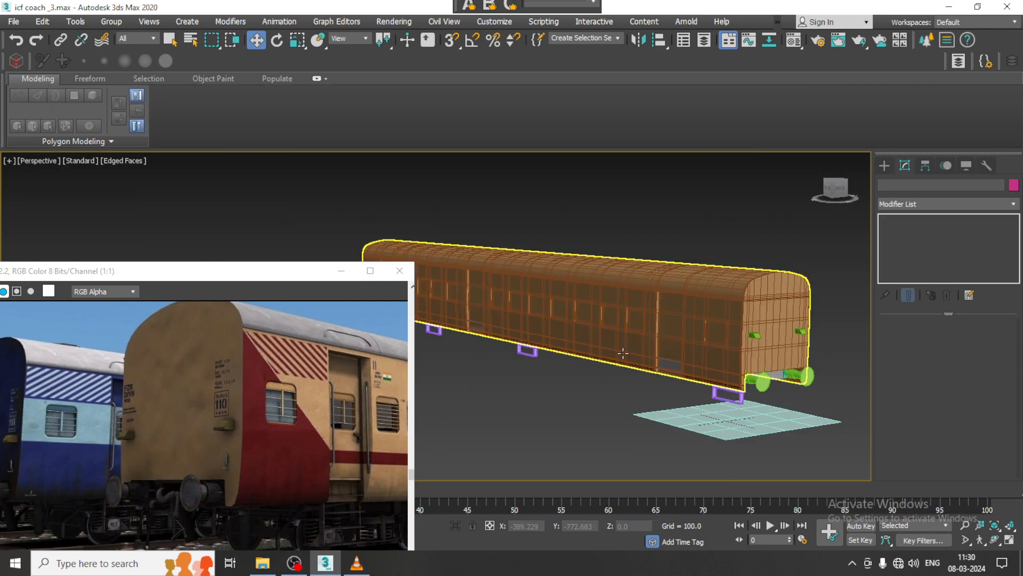
Step: Select the rebuilt coach body and nudge it along X in the front view to an X position of about 49
click(617, 317)
key(alt+w)
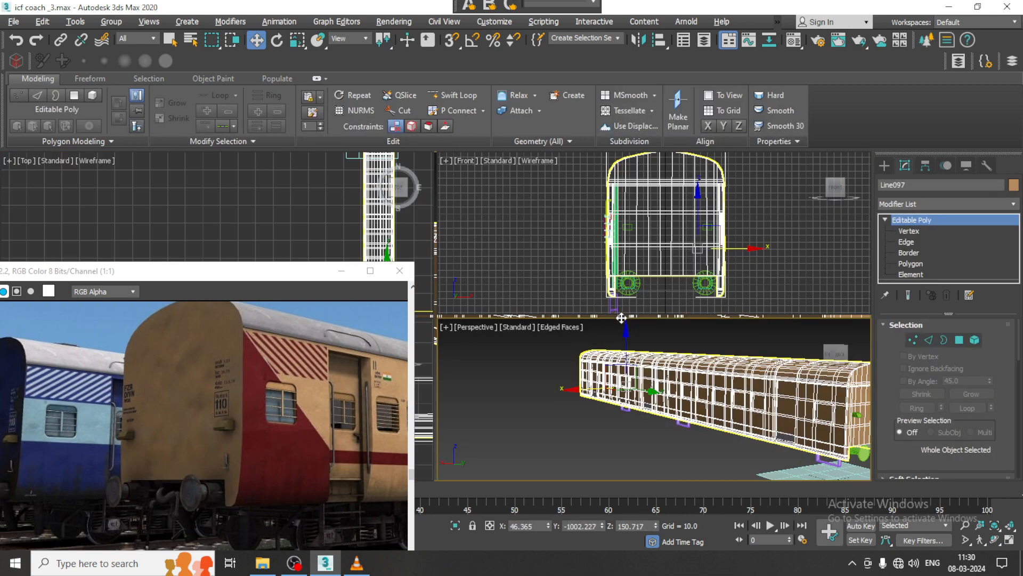
middle_click(687, 235)
key(alt+w)
middle_drag(573, 282, 593, 338)
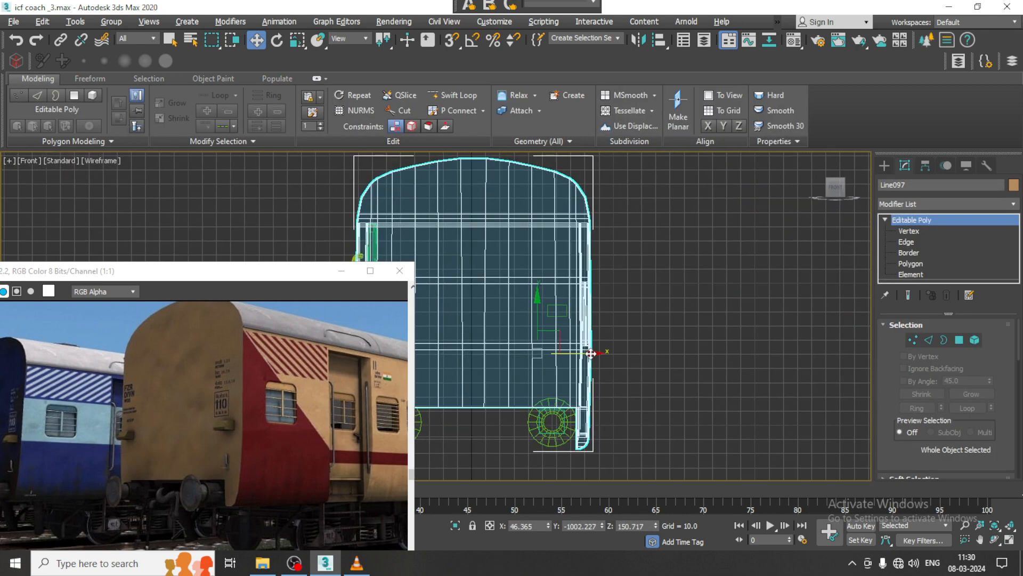
drag(591, 353, 595, 352)
click(730, 388)
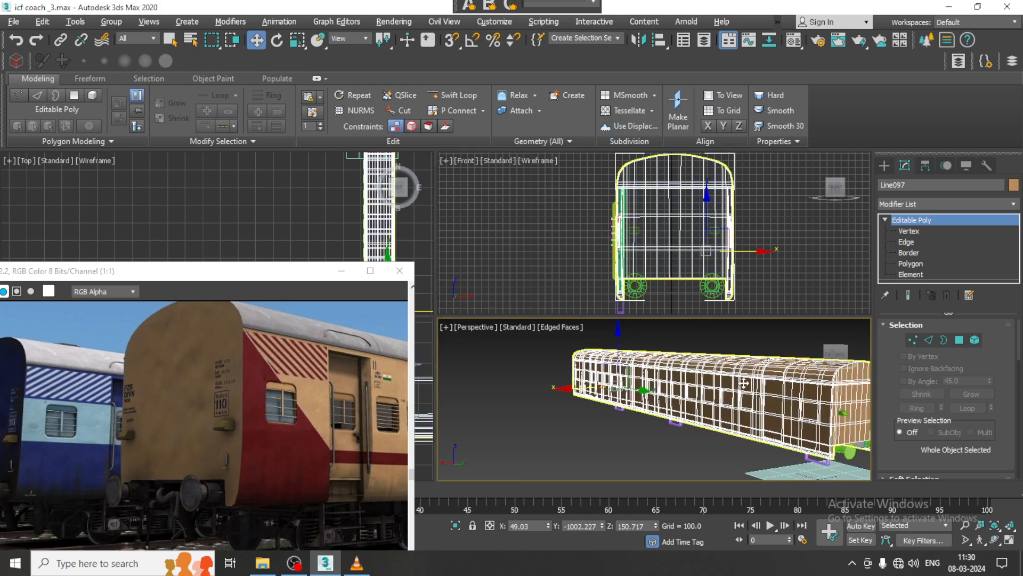
Step: Turn on NURMS smoothing for the rebuilt coach body
key(alt+w)
alt+middle_drag(729, 388, 651, 377)
middle_drag(516, 332, 720, 299)
scroll(590, 272, up, 3)
middle_drag(590, 273, 671, 286)
scroll(555, 270, up, 3)
alt+middle_drag(487, 276, 713, 313)
scroll(713, 313, up, 2)
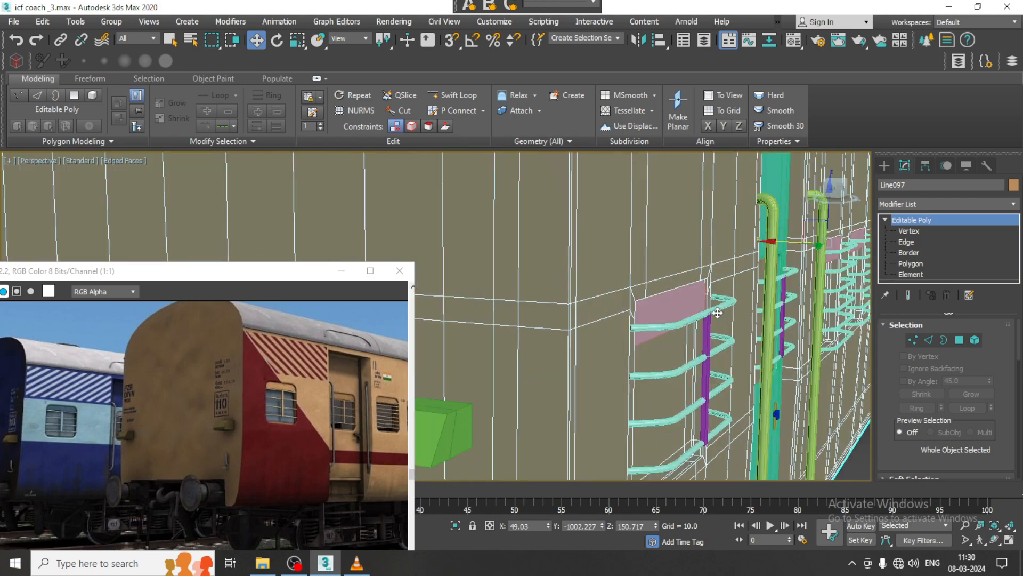
right_click(617, 232)
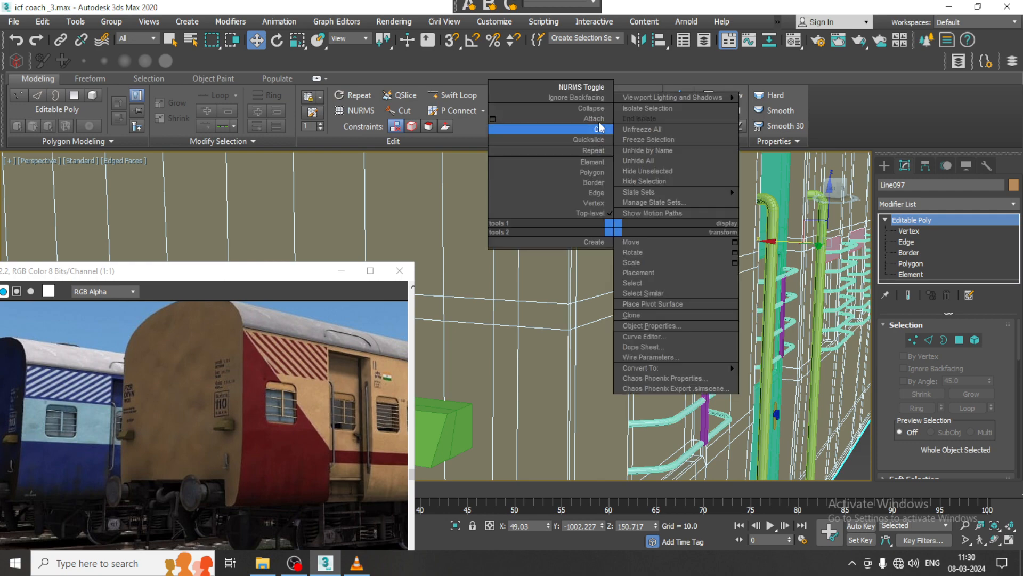
click(596, 88)
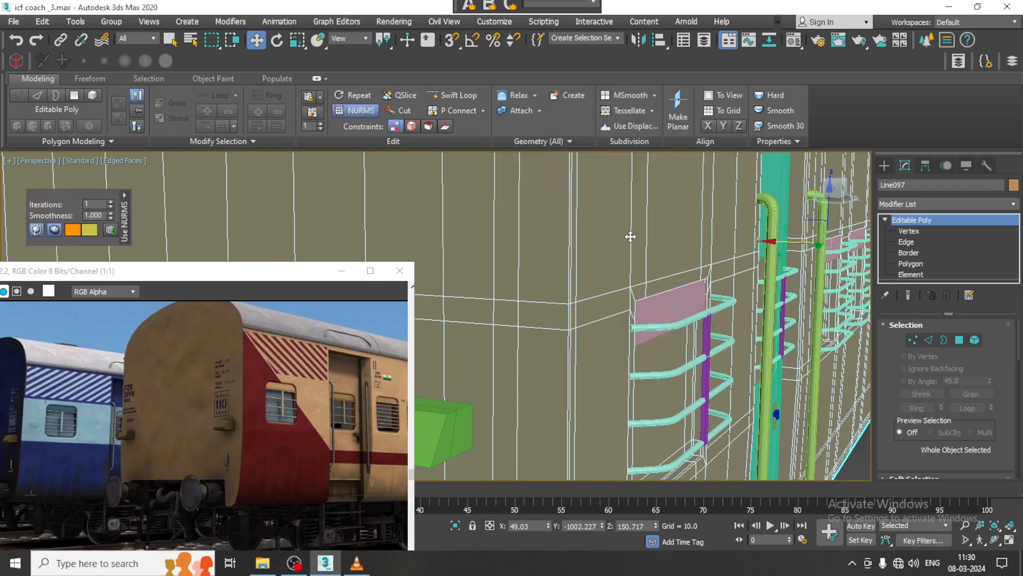
Step: Examine the smoothed coach body around its end wall, doors and side windows
scroll(634, 237, down, 2)
mouse_move(686, 275)
alt+middle_down()
mouse_move(617, 279)
mouse_move(695, 286)
alt+middle_up()
scroll(668, 277, down, 3)
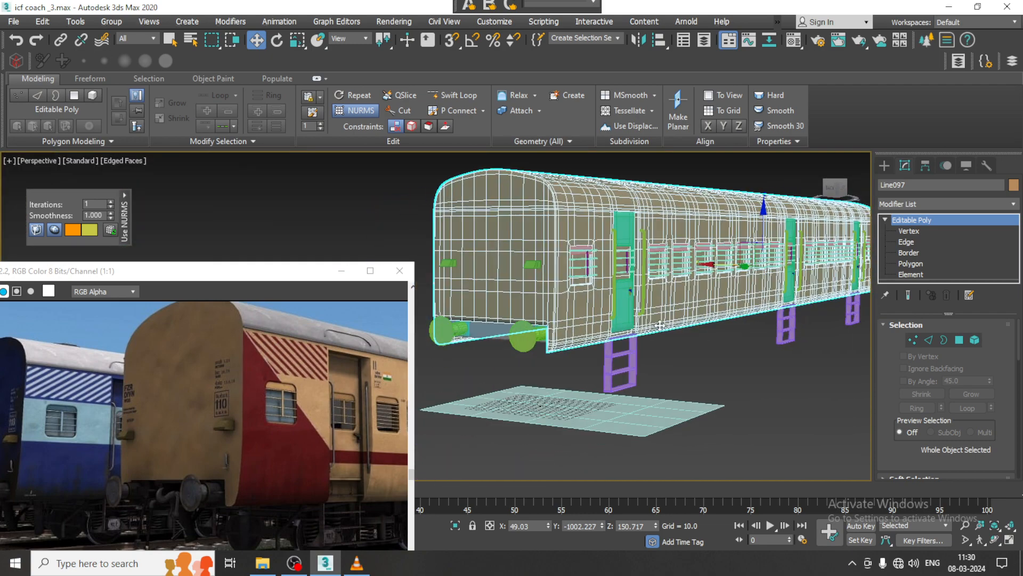
scroll(658, 325, up, 4)
scroll(595, 380, up, 2)
scroll(607, 319, down, 4)
alt+middle_drag(599, 251, 668, 308)
scroll(651, 305, down, 2)
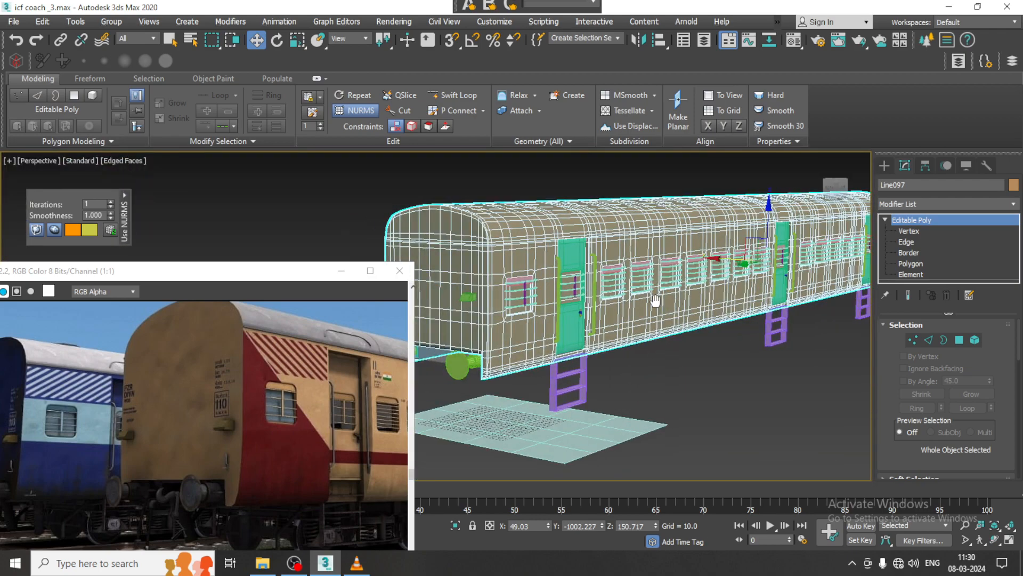
Step: Select the doors, handrails, window grilles and ladders on one side, leaving out the body, end beam and buffer
key(alt+w)
scroll(549, 249, up, 2)
key(alt+w)
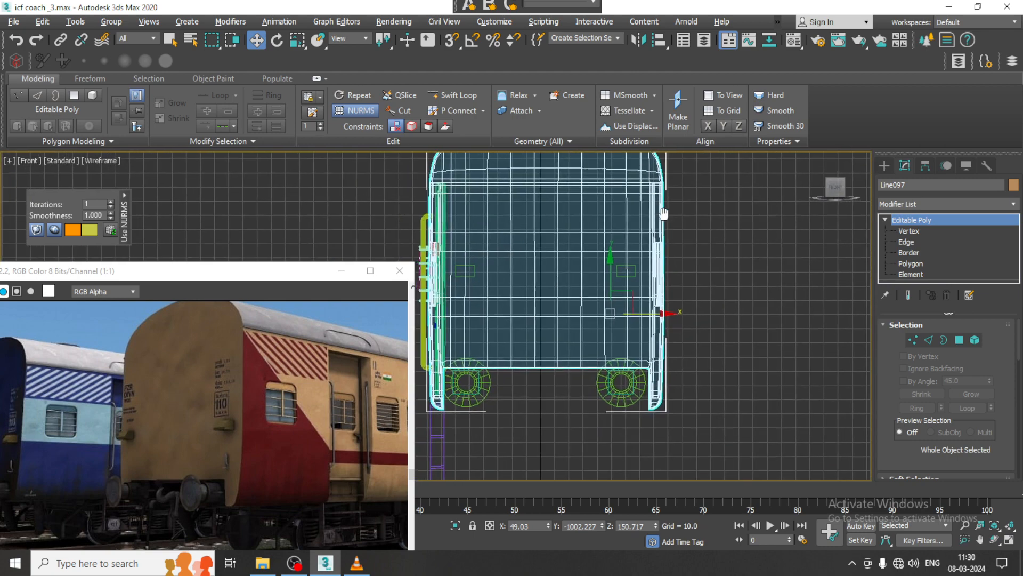
drag(457, 211, 535, 443)
alt+click(655, 176)
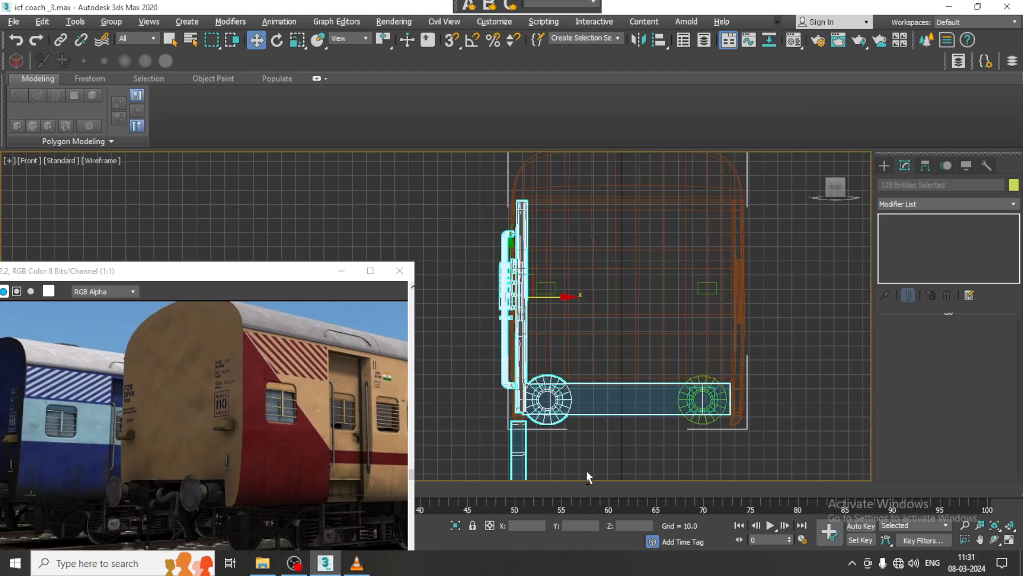
alt+click(552, 419)
key(alt+w)
right_click(768, 435)
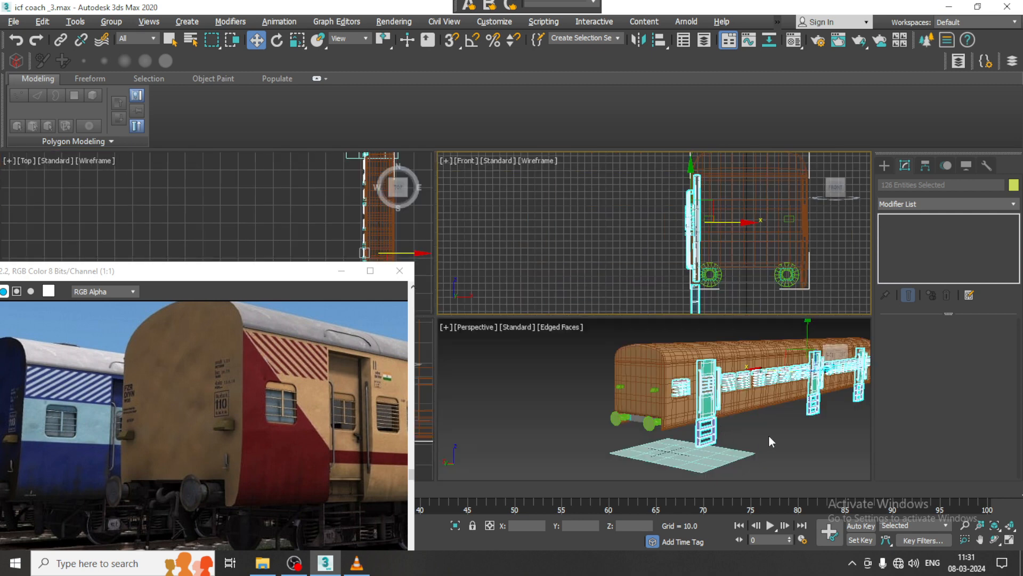
key(alt+w)
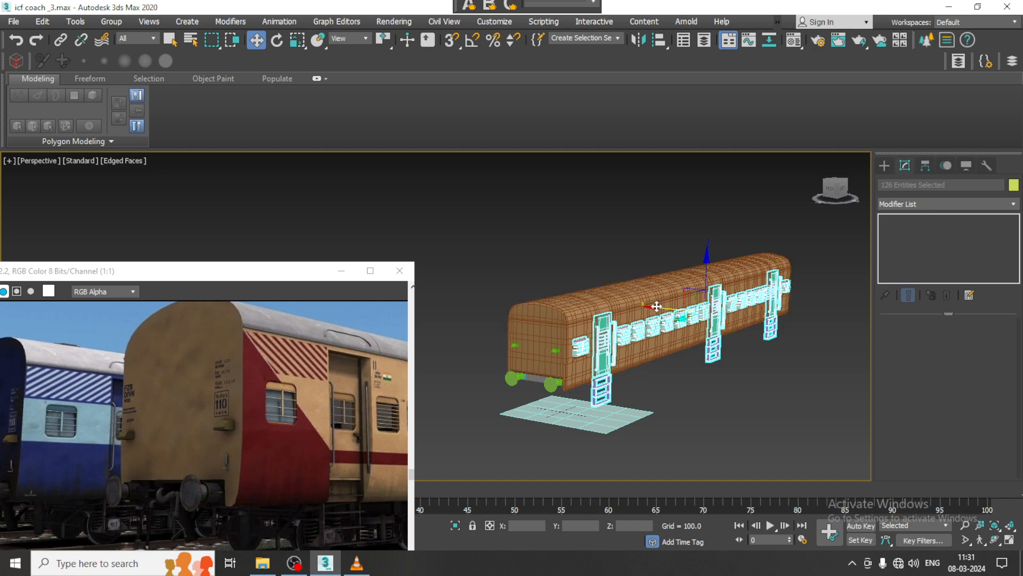
Step: Test a sideways move of the side fittings, undo it, and inspect how windows and doors sit in the wall
drag(657, 307, 716, 314)
key(ctrl+z)
alt+middle_drag(651, 325, 642, 344)
scroll(693, 337, up, 2)
scroll(657, 340, up, 3)
scroll(658, 321, down, 2)
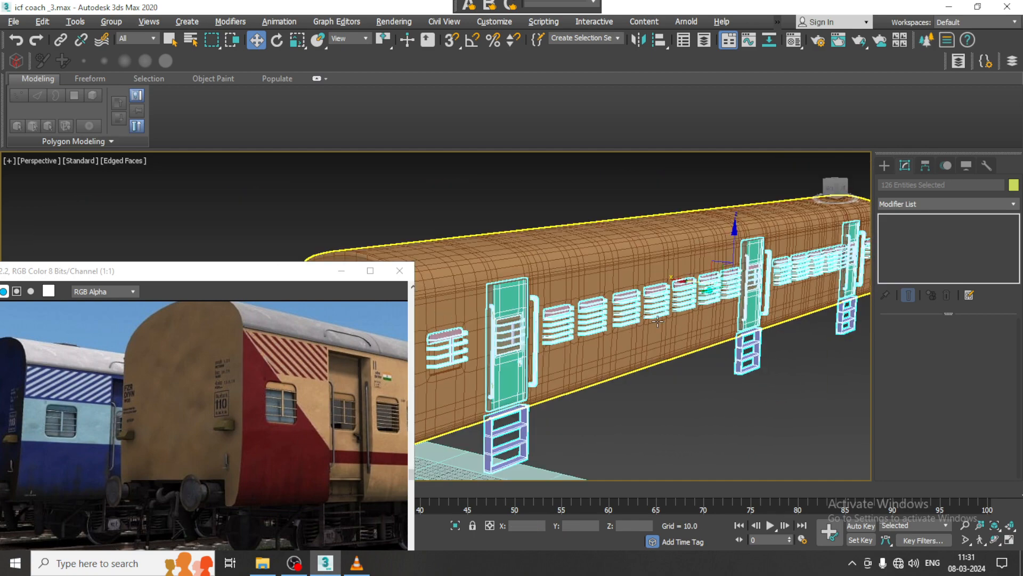
scroll(658, 321, up, 8)
scroll(645, 307, down, 3)
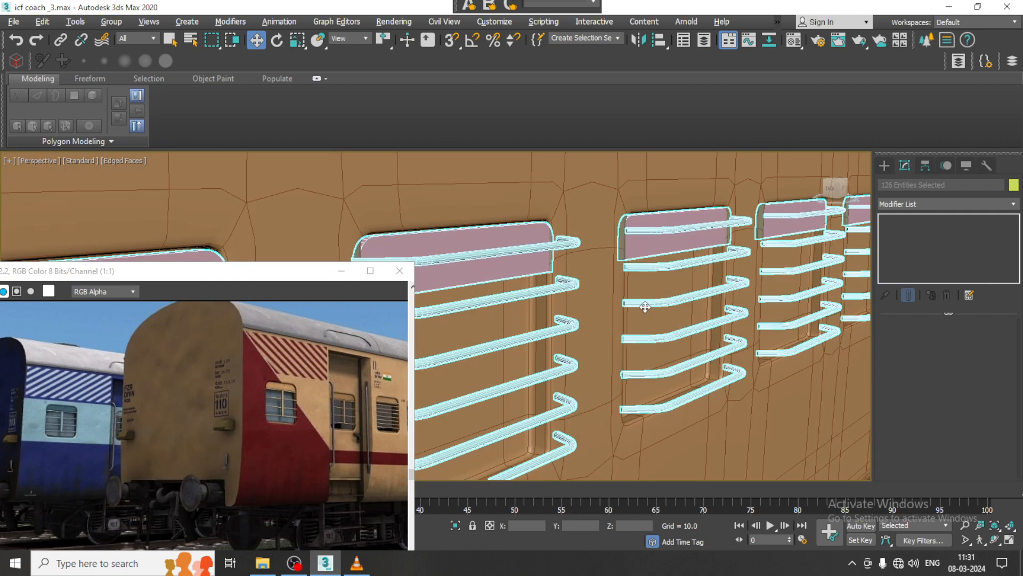
scroll(645, 307, down, 2)
alt+middle_drag(645, 307, 653, 309)
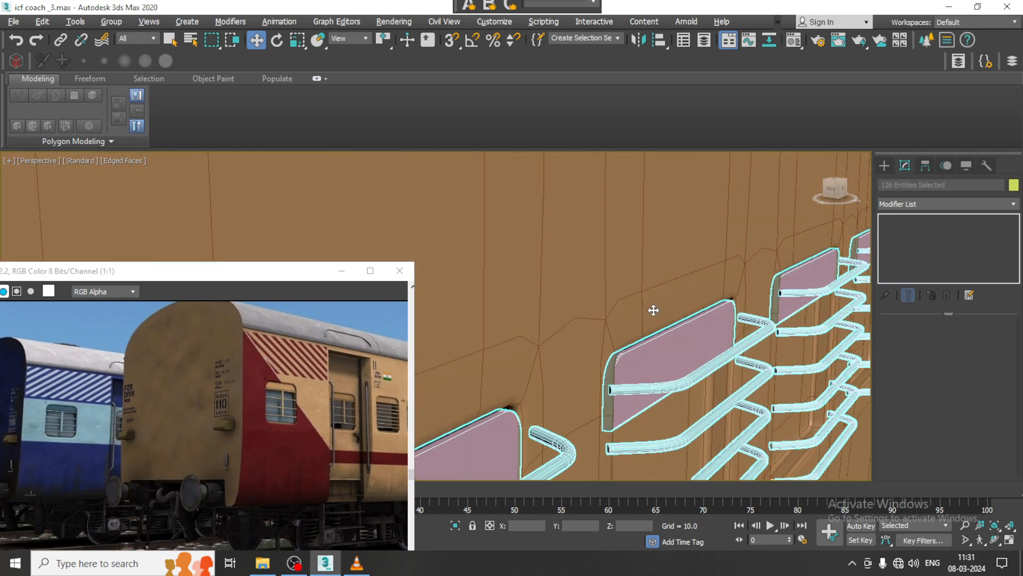
scroll(653, 309, down, 6)
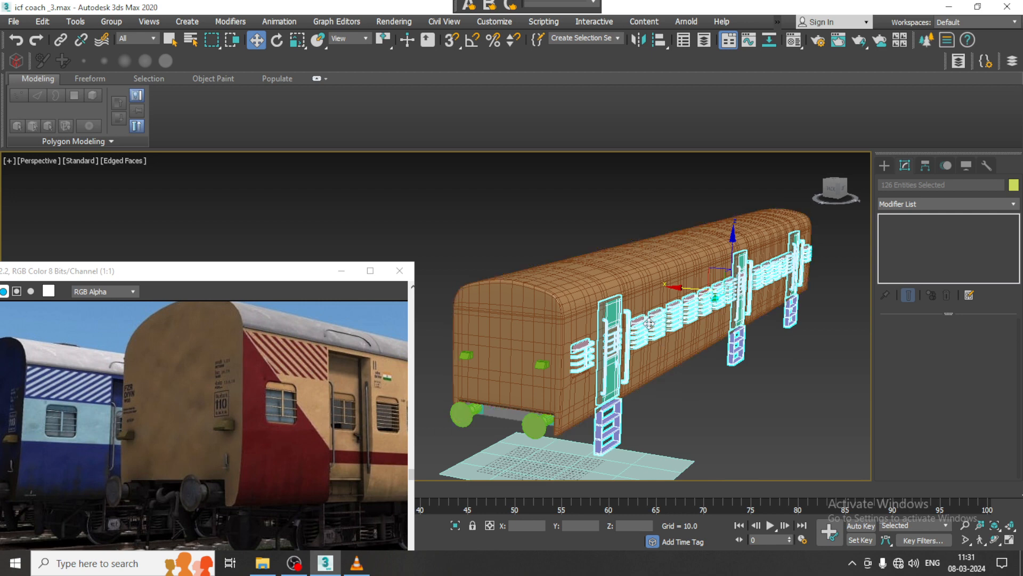
scroll(646, 319, up, 2)
scroll(519, 371, up, 3)
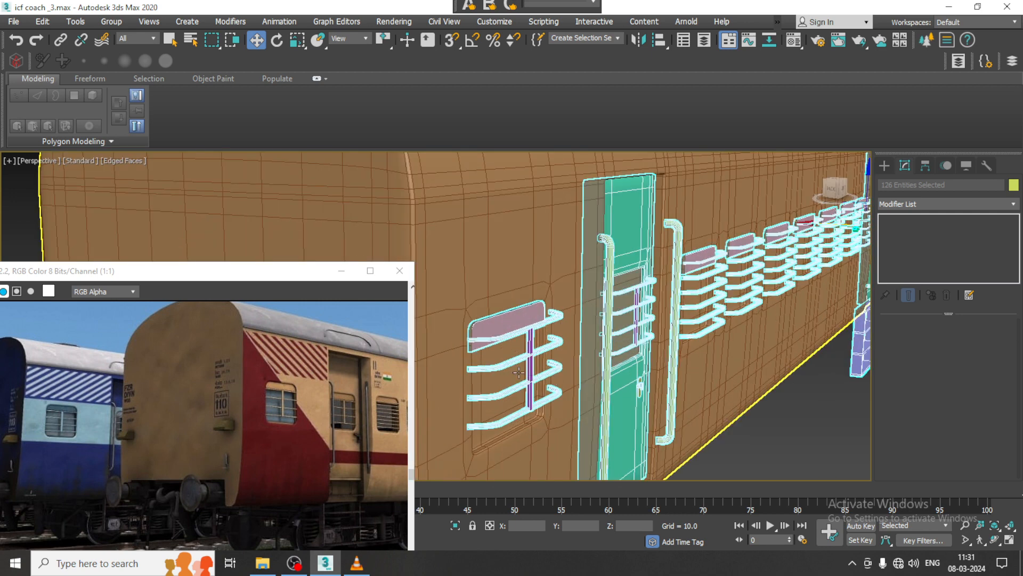
Step: Select the coach body and shift it about -2.3 along X in the front view, towards the side fittings
click(513, 242)
key(alt+w)
middle_drag(667, 255, 614, 252)
key(alt+w)
middle_drag(614, 252, 688, 249)
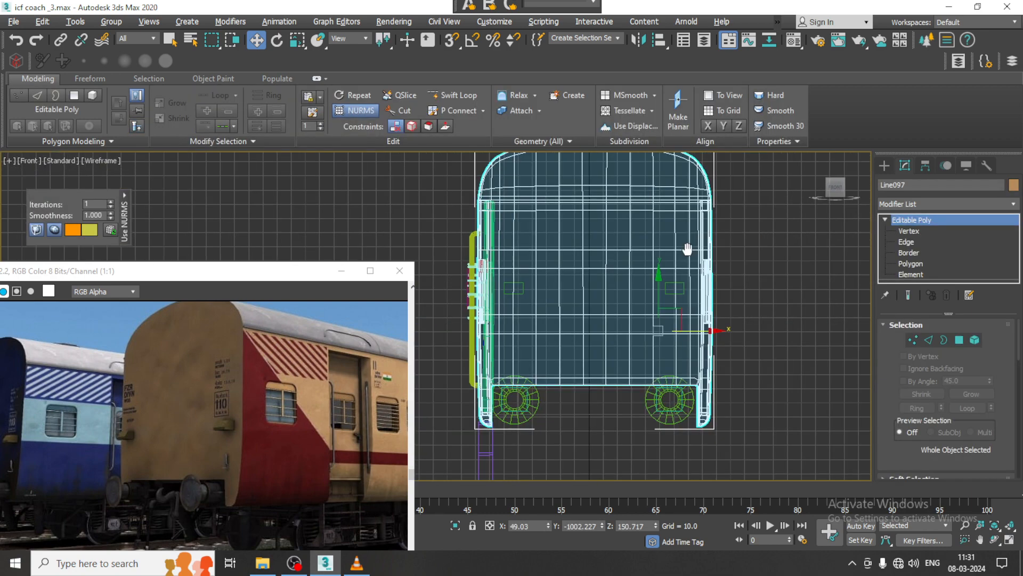
scroll(677, 279, up, 2)
middle_drag(667, 295, 726, 289)
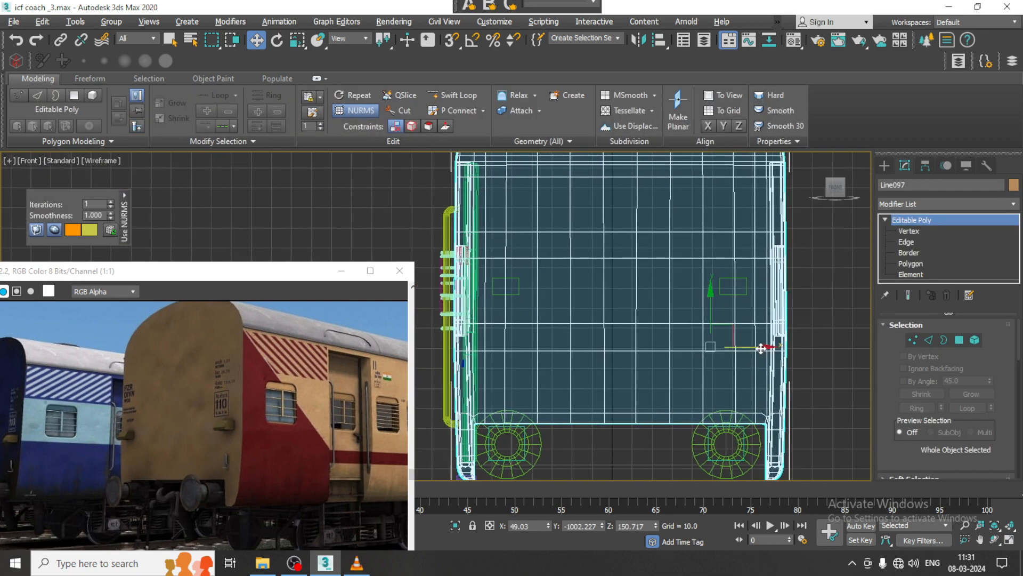
drag(761, 348, 756, 348)
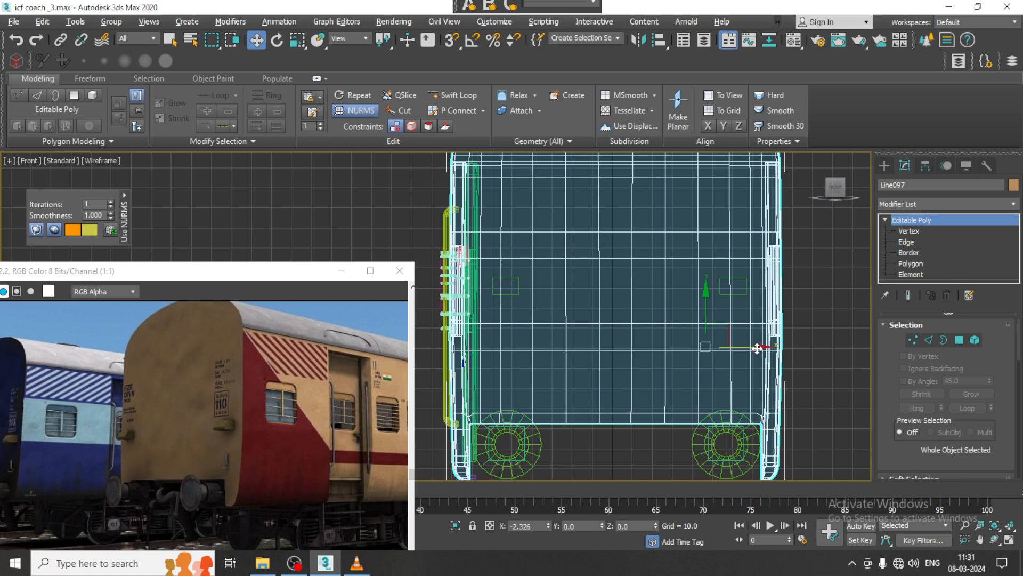
Step: Check the shifted body's alignment with the window grilles, doors and buffers in the perspective and front views
key(alt+w)
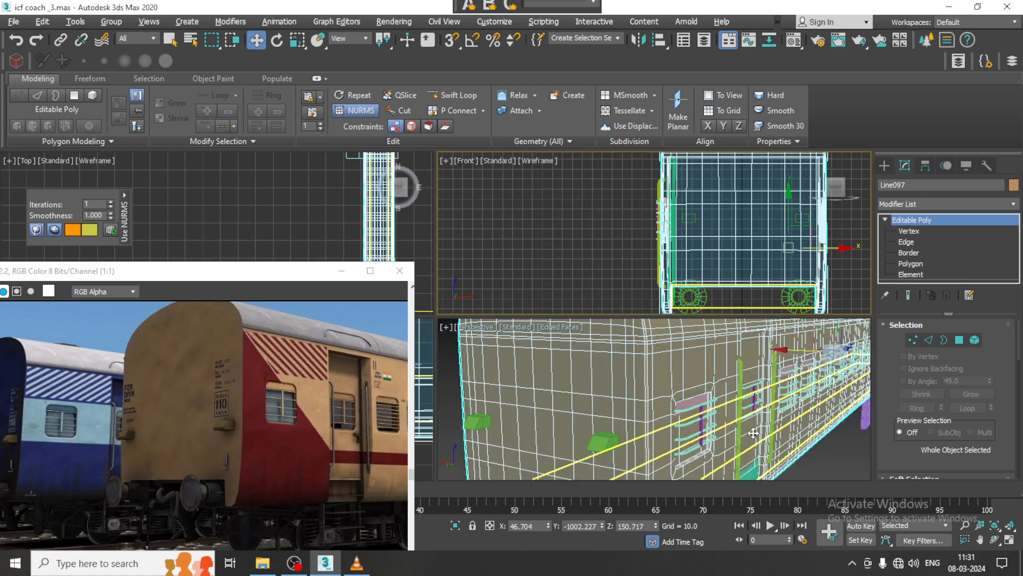
middle_click(730, 426)
key(alt+w)
mouse_move(597, 368)
alt+middle_down()
mouse_move(638, 365)
mouse_move(605, 368)
alt+middle_up()
scroll(606, 368, down, 5)
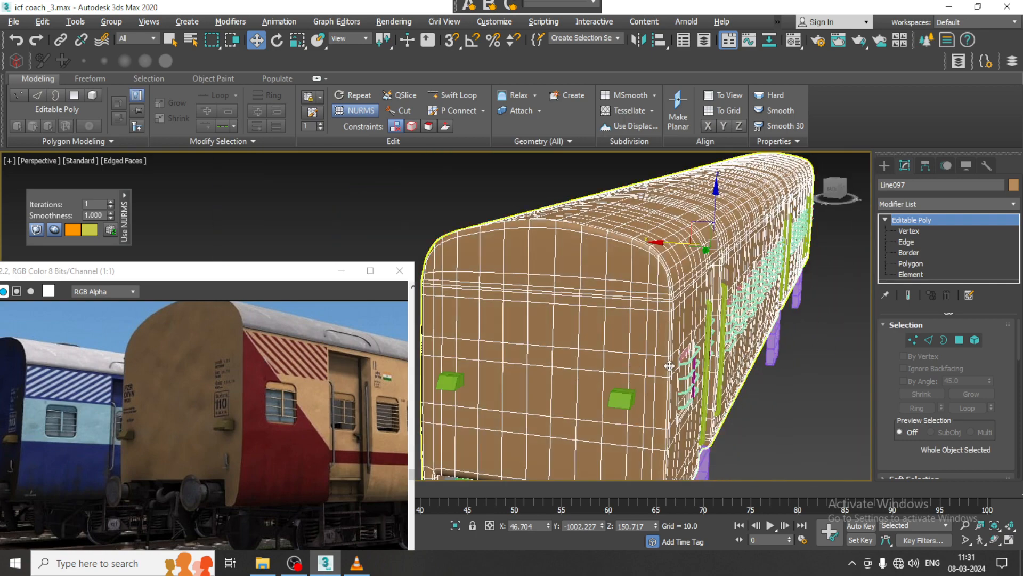
key(alt+w)
middle_click(661, 240)
key(alt+w)
middle_drag(661, 239, 759, 241)
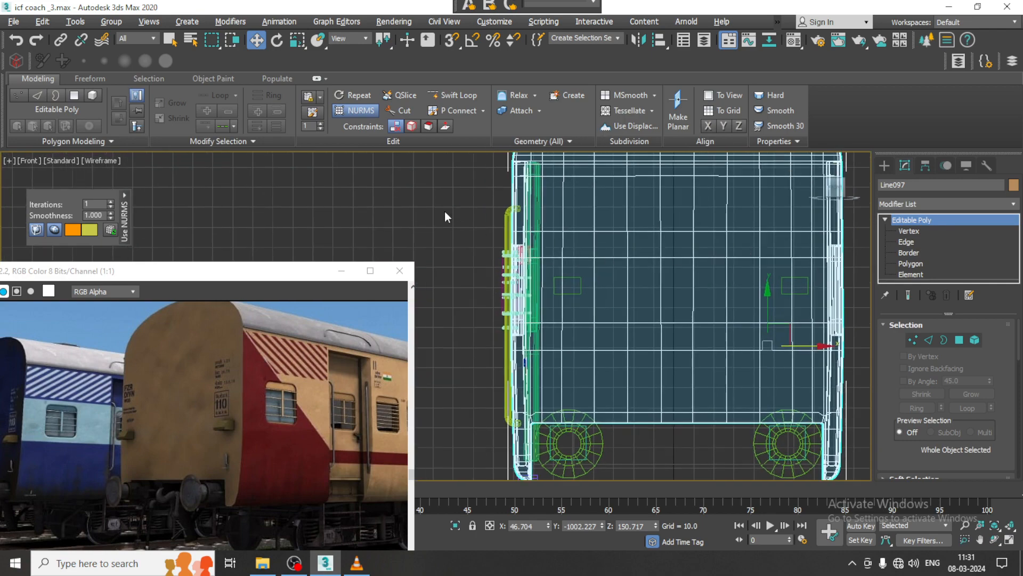
Step: Select the doors, handrails and window fittings on one side in the front view, leaving out the coach body and ladders
drag(532, 362, 545, 395)
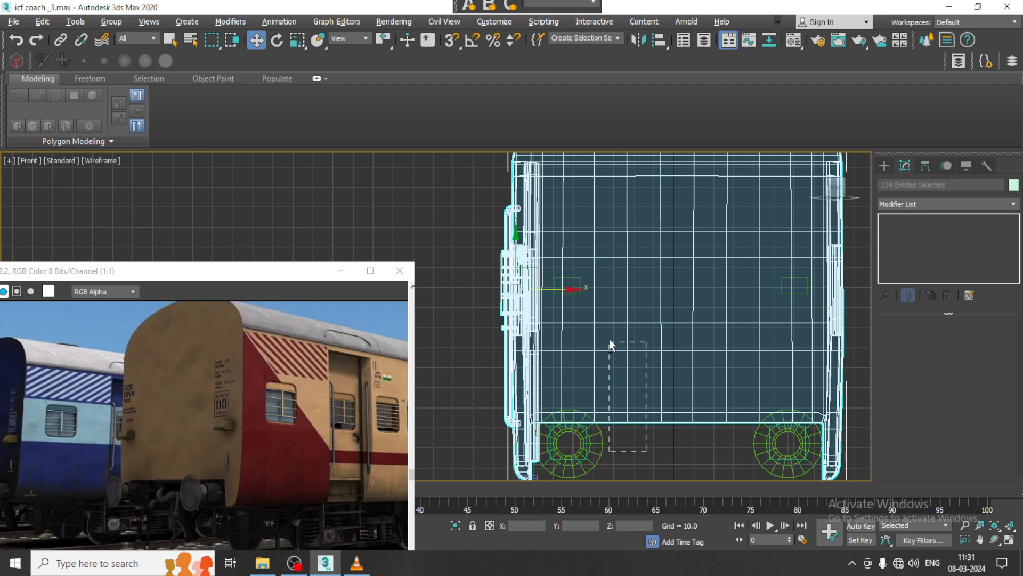
alt+drag(611, 346, 605, 339)
scroll(605, 335, down, 3)
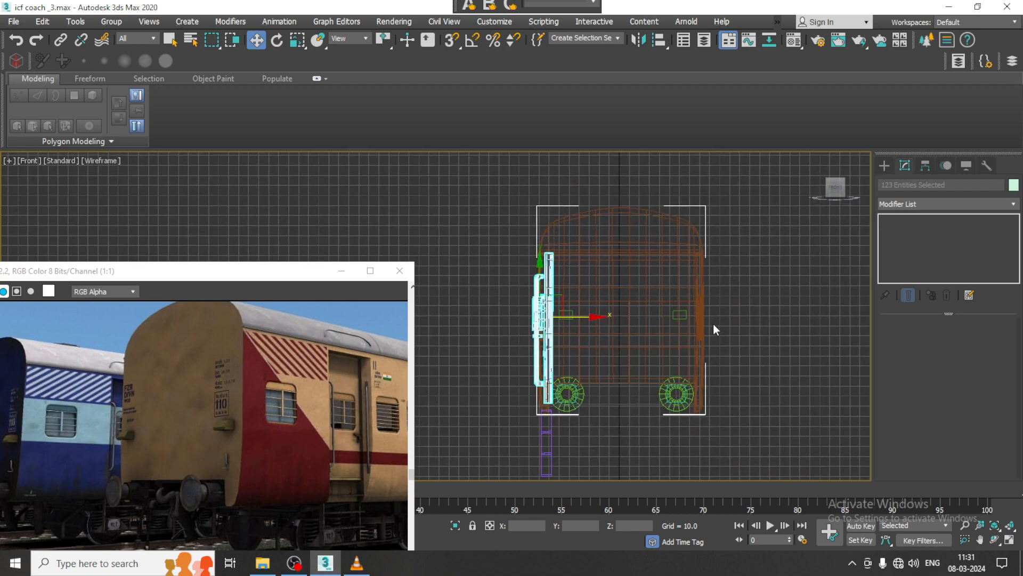
Step: Check in the perspective view which doors, handrails and window grilles are selected along the coach side
key(alt+w)
middle_click(733, 389)
key(alt+w)
alt+middle_drag(694, 392, 699, 344)
scroll(649, 349, up, 6)
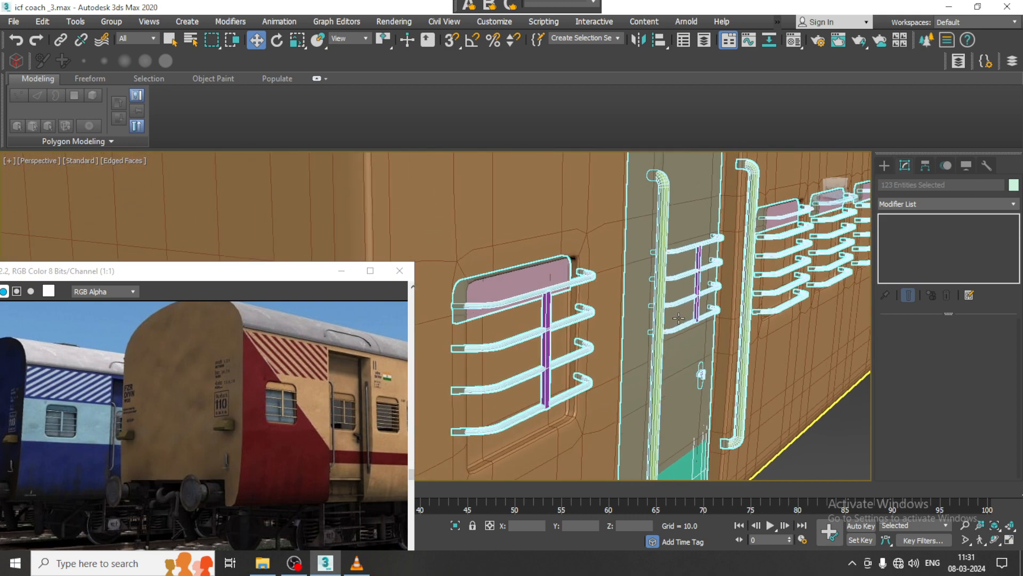
scroll(678, 318, down, 8)
scroll(723, 302, up, 2)
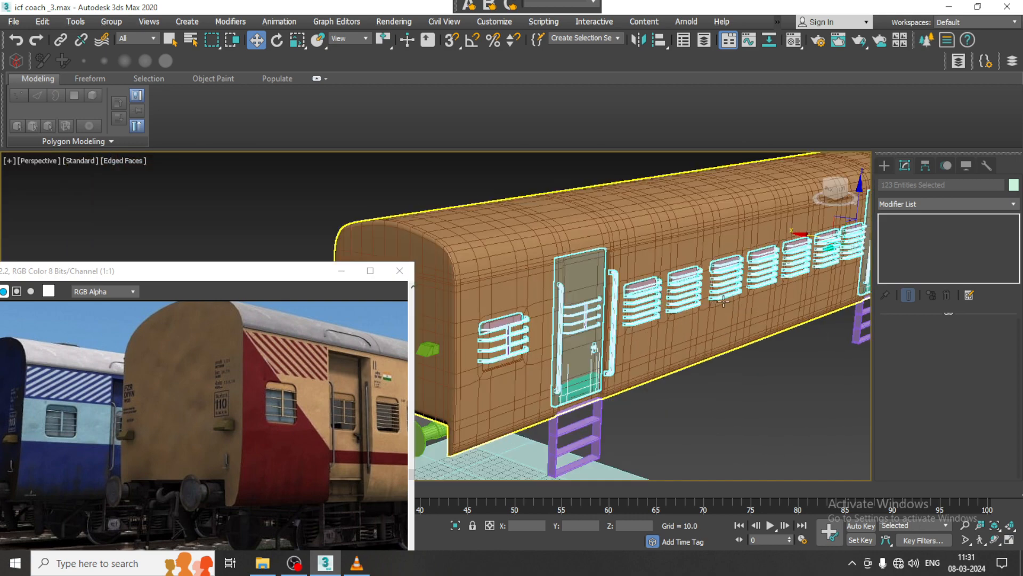
scroll(723, 302, down, 5)
scroll(618, 297, up, 5)
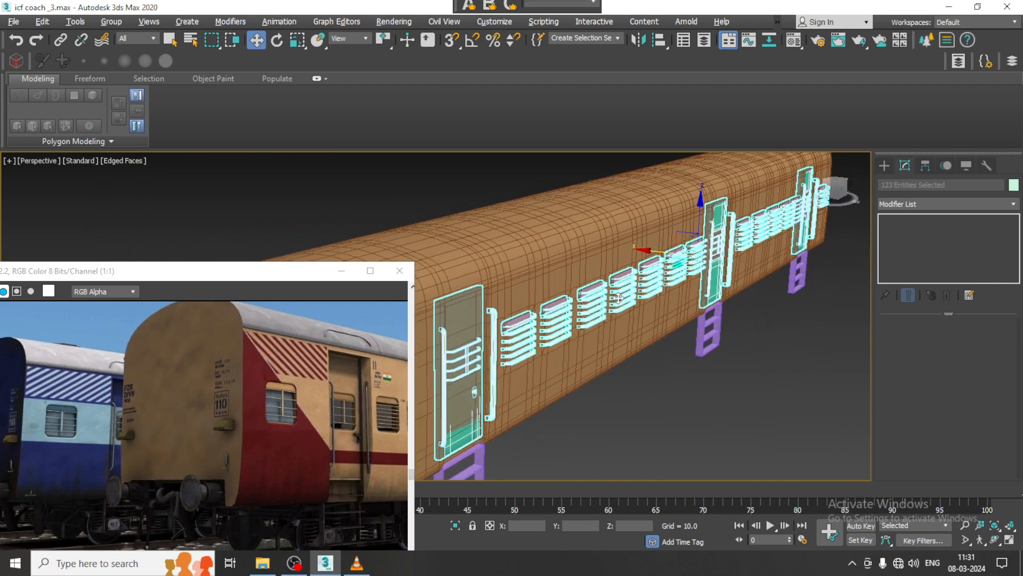
scroll(618, 297, down, 6)
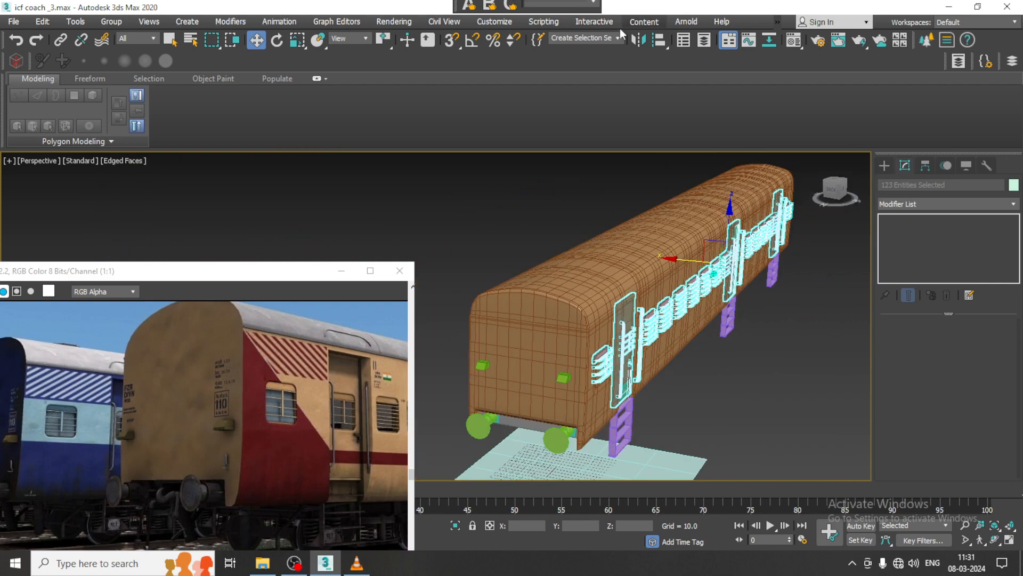
Step: Mirror the selected side fittings along X as a copy and move the copy across to the opposite side wall
click(634, 40)
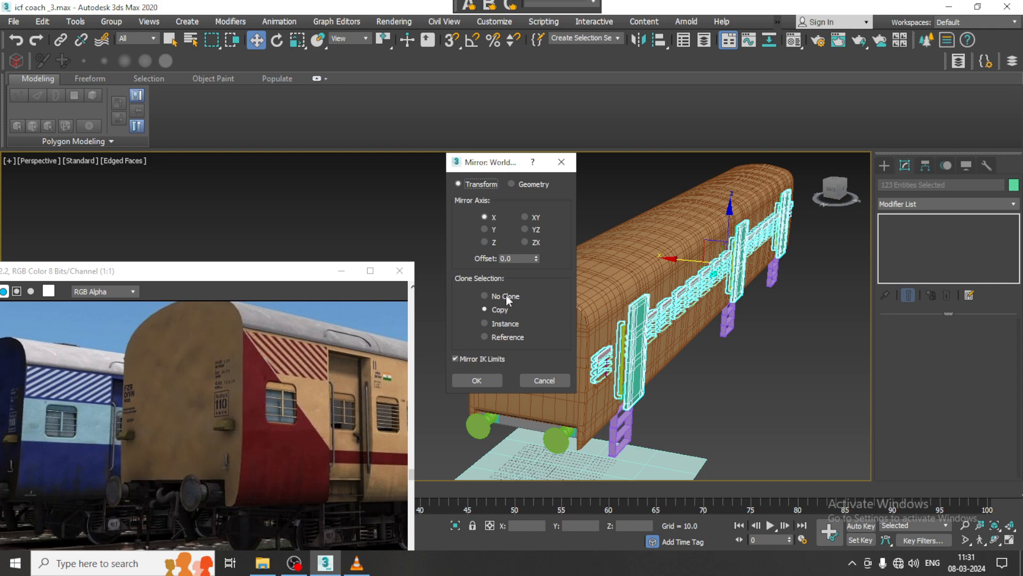
click(476, 380)
drag(682, 258, 566, 245)
alt+middle_drag(501, 278, 555, 290)
scroll(586, 294, up, 3)
alt+middle_drag(650, 292, 608, 271)
drag(579, 243, 579, 245)
alt+middle_drag(684, 308, 302, 337)
alt+middle_drag(506, 277, 552, 278)
alt+middle_drag(349, 311, 464, 295)
Step: Nudge the mirrored fittings slightly inwards along X so they sit against the wall, and clear the selection
scroll(464, 289, up, 4)
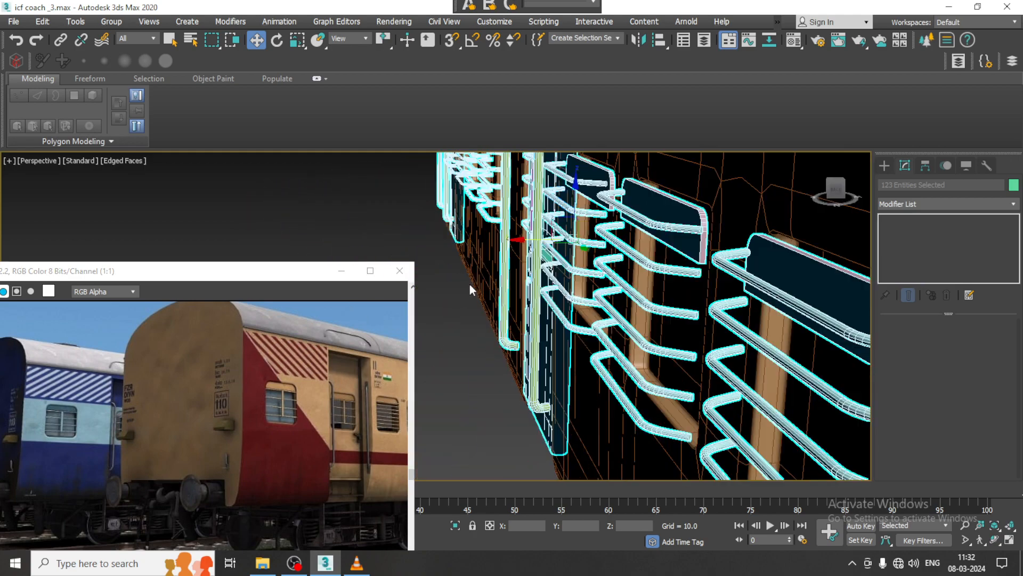
middle_drag(509, 252, 511, 321)
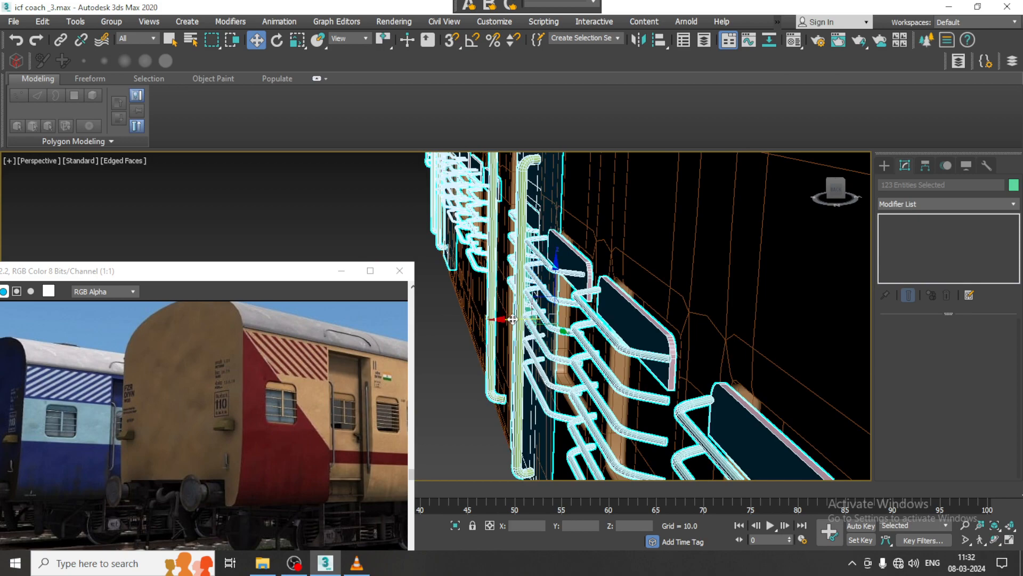
drag(512, 320, 521, 319)
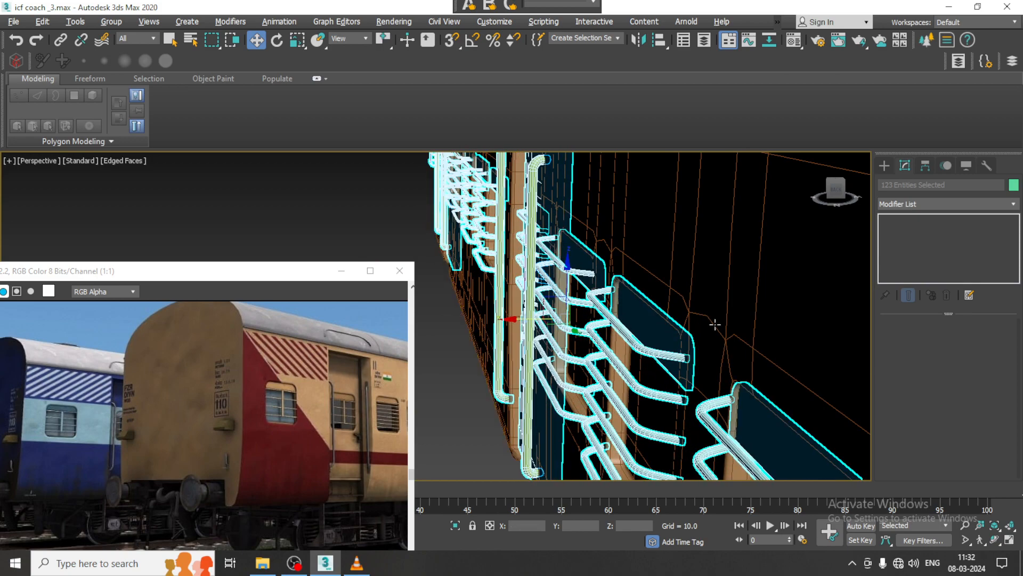
alt+middle_drag(715, 324, 626, 320)
scroll(739, 315, down, 4)
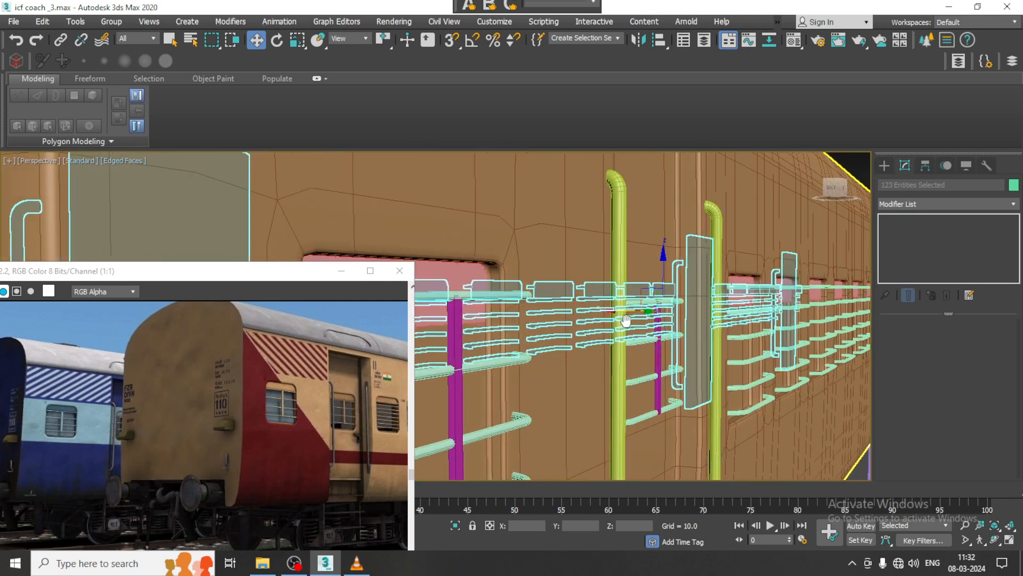
scroll(725, 268, down, 8)
alt+middle_drag(714, 278, 654, 321)
click(650, 329)
Step: Move the first door panel about -4.7 along X so it stands in front of the wall behind its window bars
scroll(590, 373, up, 3)
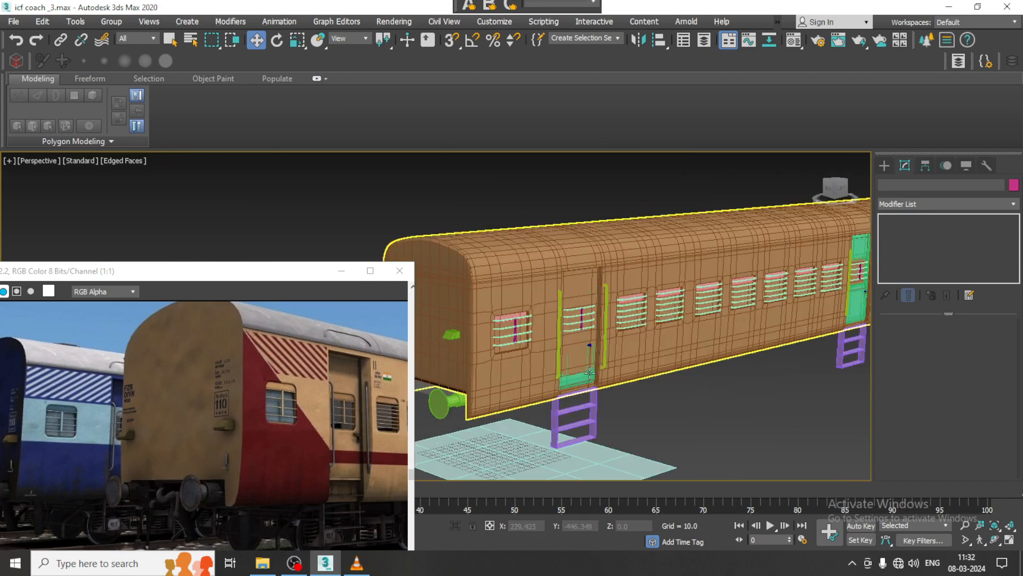
click(590, 373)
scroll(584, 320, up, 8)
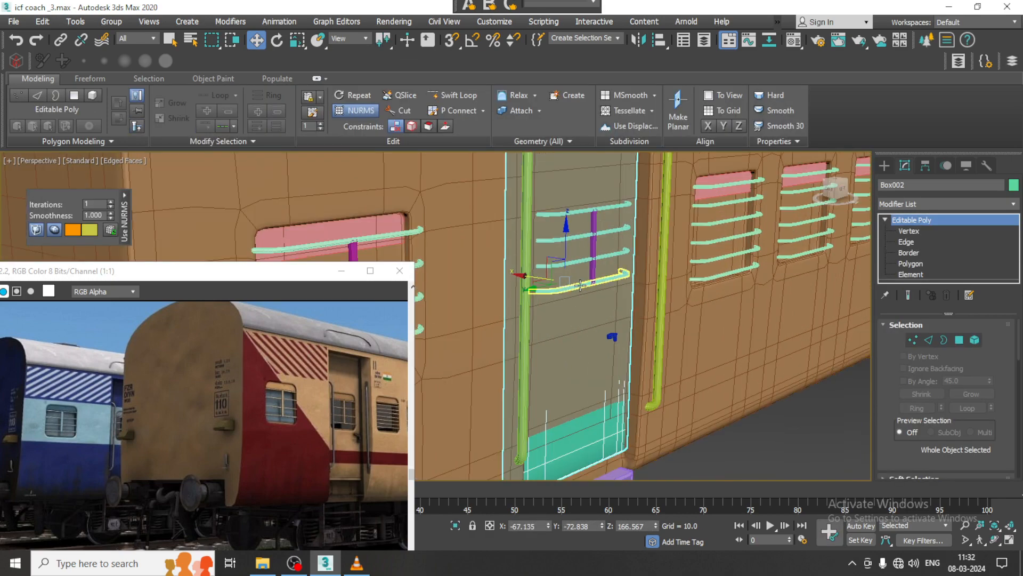
key(F3)
scroll(576, 283, up, 4)
scroll(576, 283, down, 2)
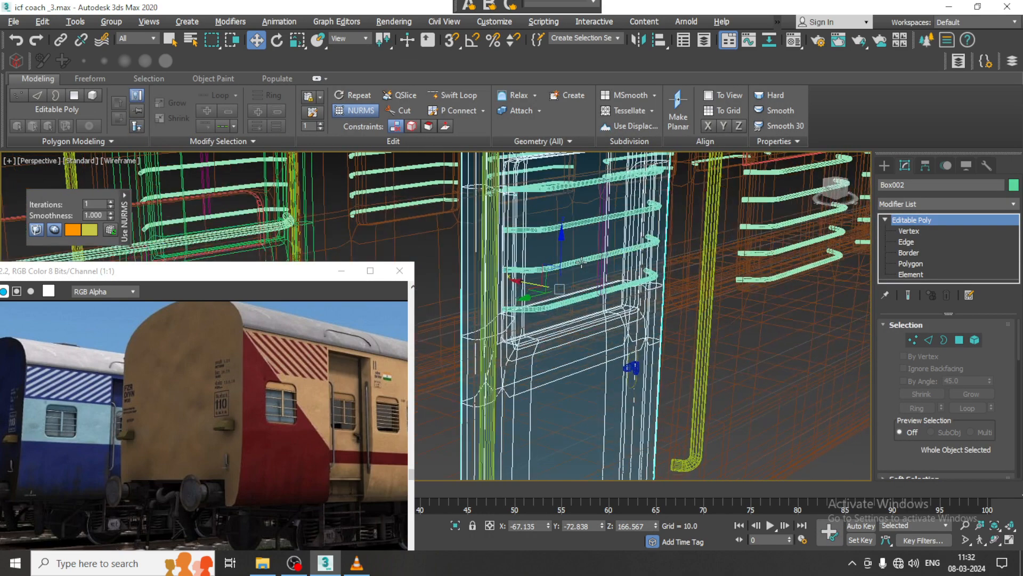
mouse_move(576, 283)
alt+middle_down()
mouse_move(569, 269)
mouse_move(572, 298)
alt+middle_up()
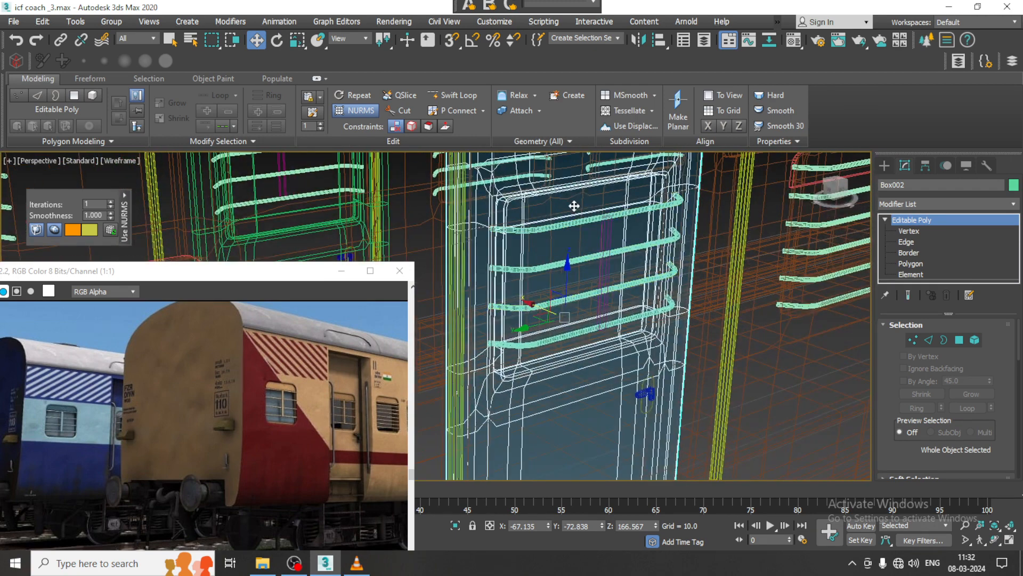
key(F3)
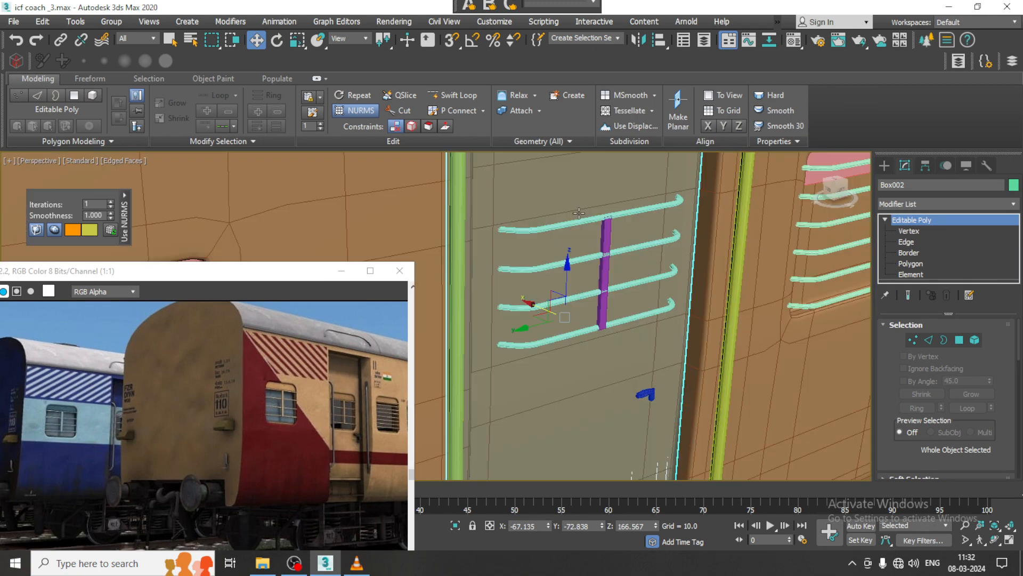
scroll(550, 333, down, 5)
drag(550, 333, 553, 332)
scroll(577, 276, up, 5)
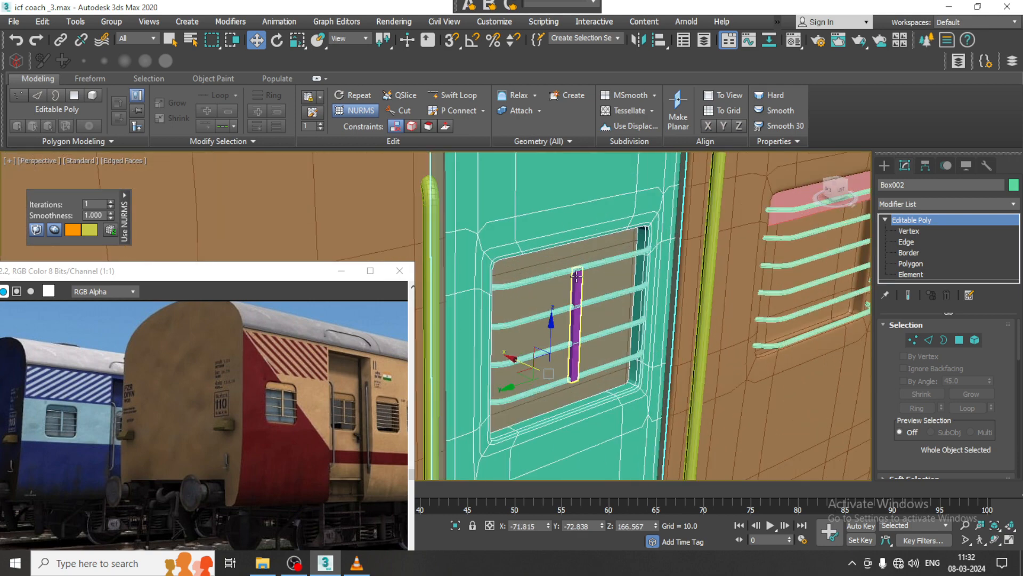
Step: Copy the shutter panel of the end window about 121.5 along negative Y onto the neighbouring door's window
key(F3)
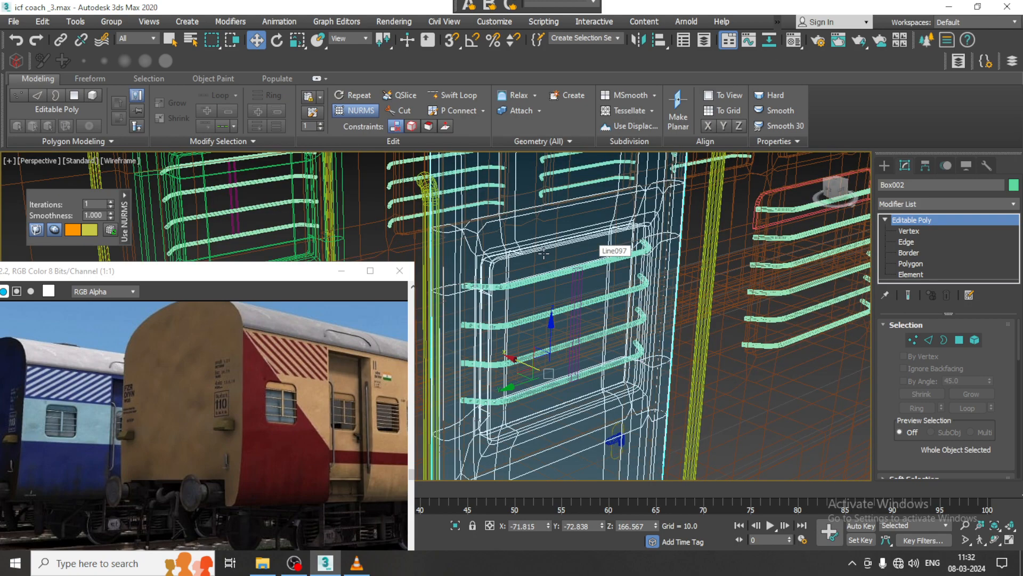
scroll(606, 256, down, 8)
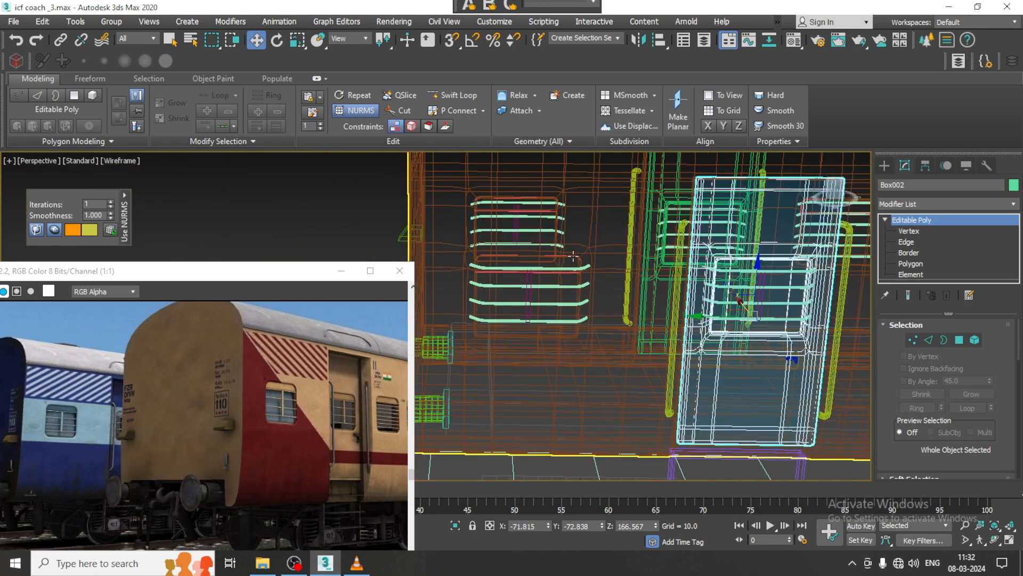
click(573, 256)
scroll(748, 265, up, 4)
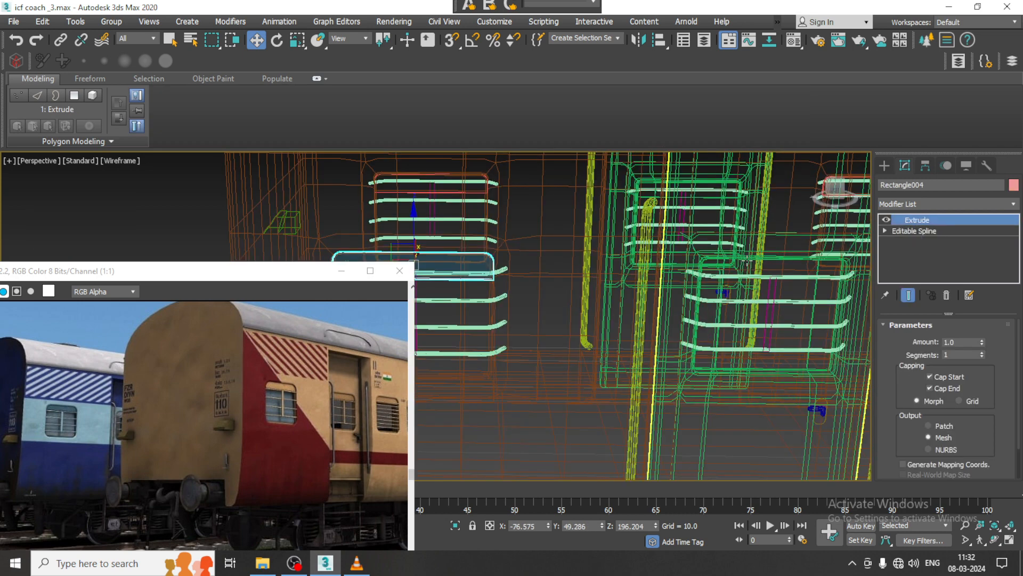
key(F3)
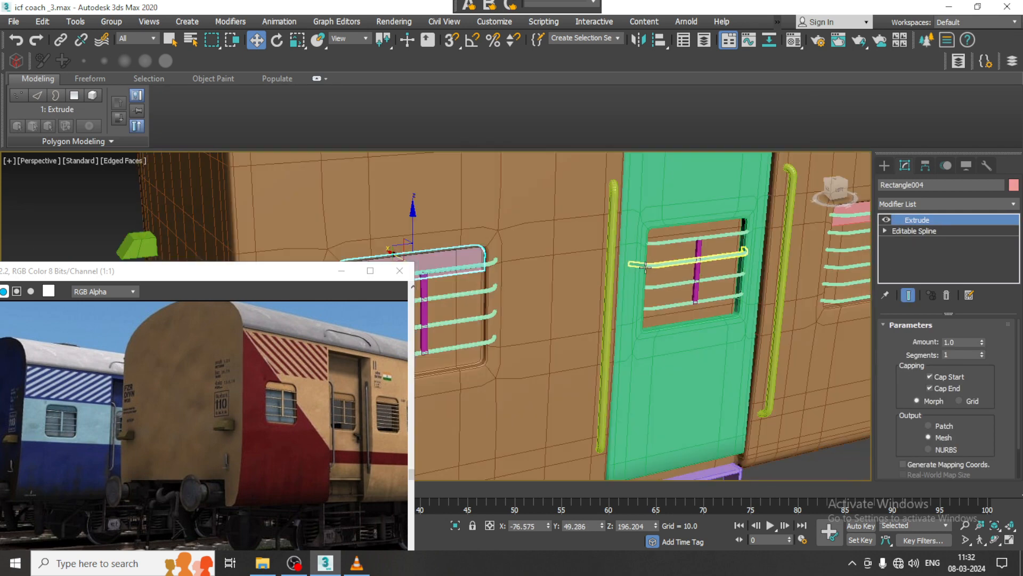
scroll(521, 284, down, 3)
middle_drag(443, 281, 517, 293)
shift+drag(492, 288, 669, 280)
click(512, 336)
Step: Shift the copied shutter panel slightly along X to fit it into the door window
alt+middle_drag(668, 256, 740, 241)
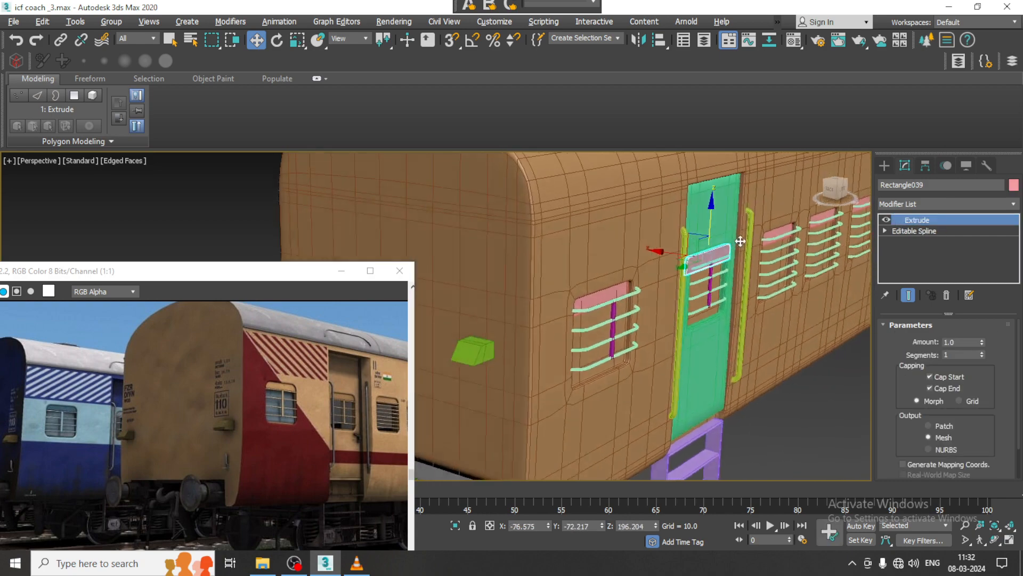
scroll(717, 249, up, 5)
drag(656, 262, 648, 262)
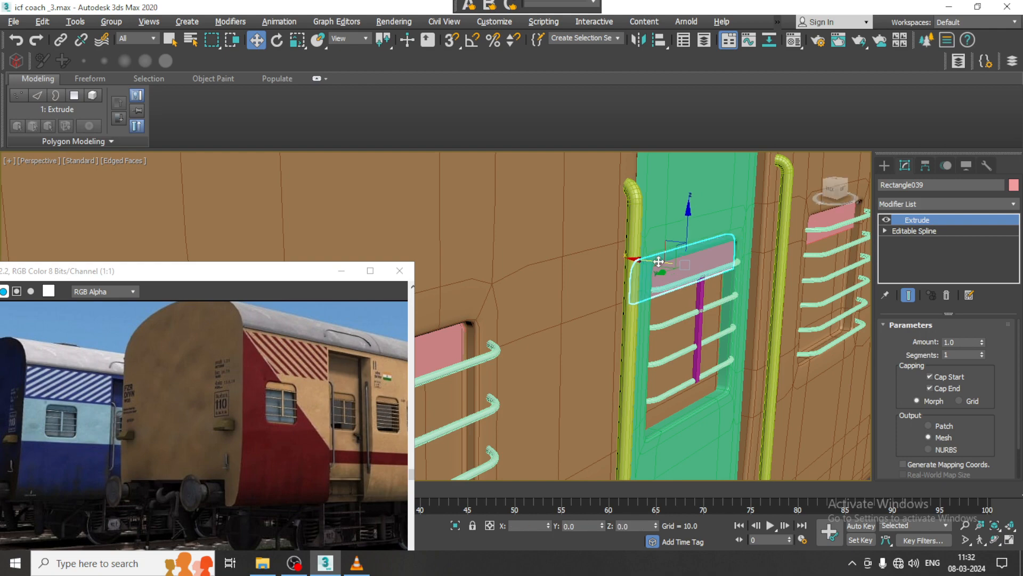
Step: Examine the doors, window grilles and ladders along the full length of the coach side
scroll(659, 262, down, 6)
middle_drag(740, 264, 427, 265)
alt+middle_drag(628, 264, 581, 265)
scroll(581, 264, down, 4)
middle_drag(687, 286, 629, 303)
middle_drag(459, 293, 688, 312)
scroll(687, 309, down, 5)
alt+middle_drag(629, 299, 616, 353)
scroll(624, 347, up, 3)
Step: Select the three ladders below the doors and turn the perspective view towards the coach end
click(633, 341)
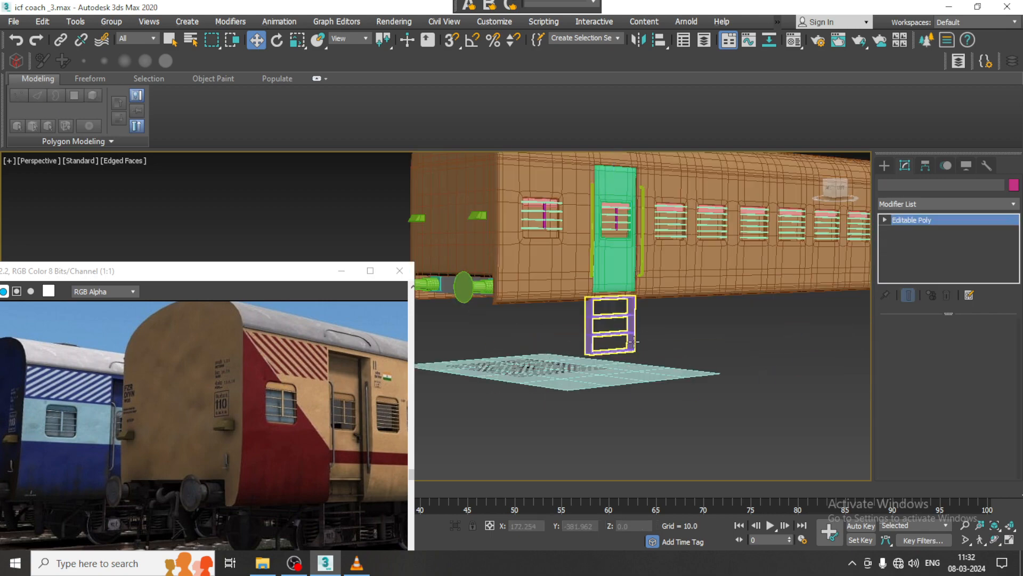
middle_drag(778, 308, 558, 319)
ctrl+click(728, 331)
middle_drag(810, 339, 549, 341)
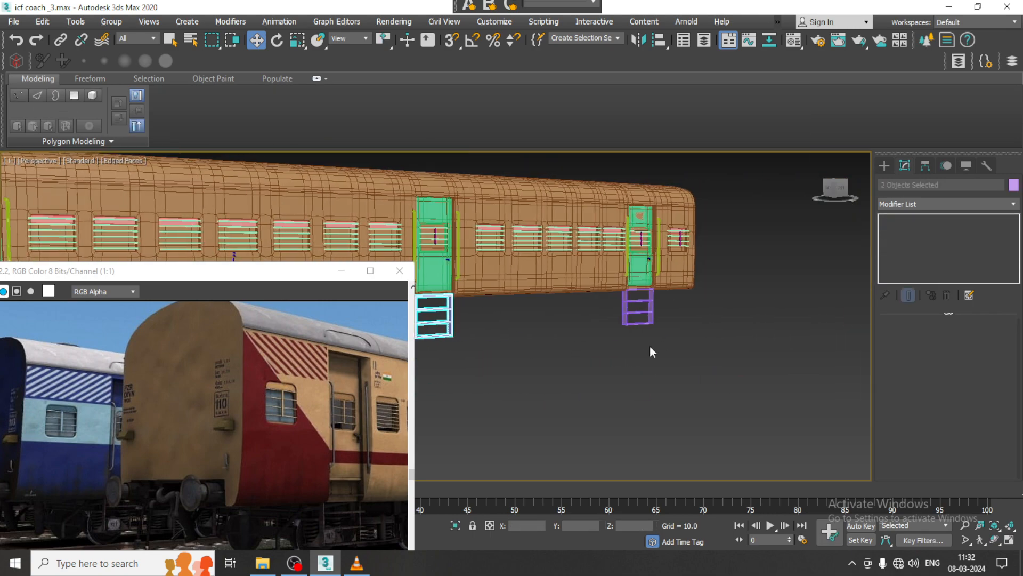
scroll(648, 314, down, 4)
alt+middle_drag(519, 304, 685, 293)
alt+middle_drag(685, 293, 720, 286)
middle_drag(719, 285, 679, 295)
Step: Mirror the three ladders along X as copies and move them about 148 along X, under the opposite side wall
click(638, 41)
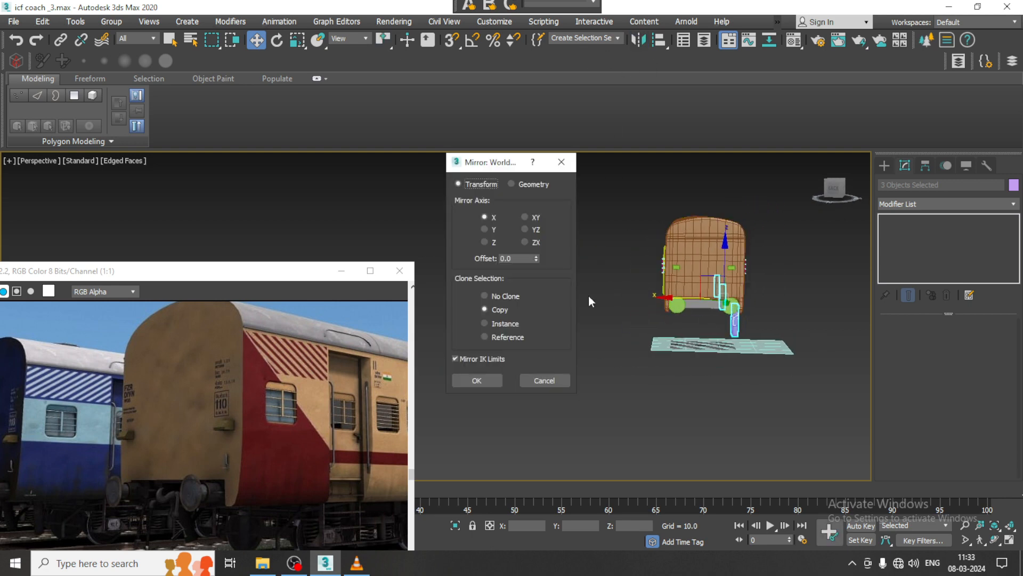
click(476, 380)
key(alt+w)
key(alt+w)
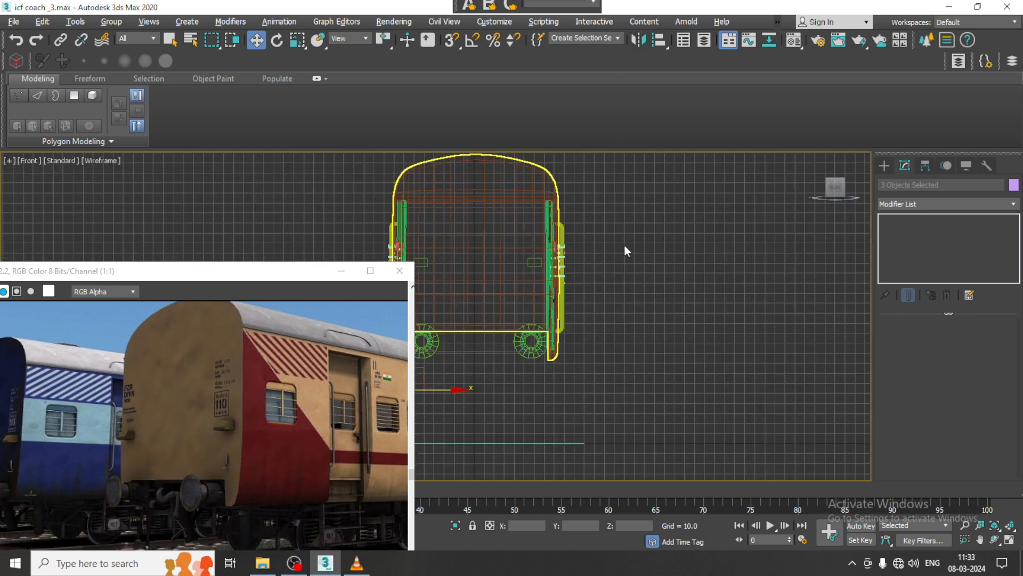
scroll(543, 341, up, 3)
middle_drag(492, 356, 512, 366)
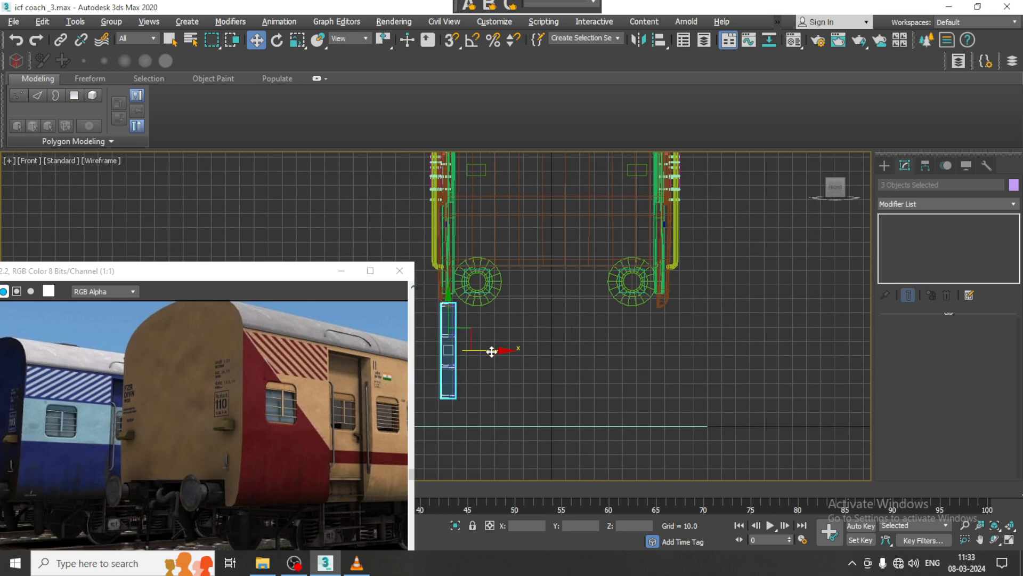
drag(491, 352, 685, 356)
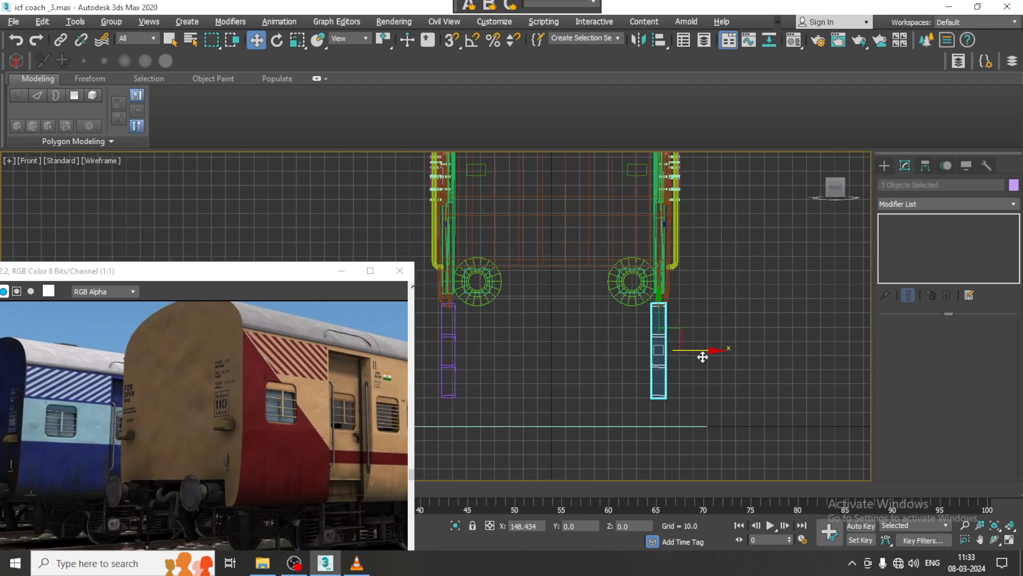
Step: Check the copied ladders' placement against the doors and body in the perspective view
key(alt+w)
middle_click(686, 431)
key(alt+w)
alt+middle_drag(735, 389, 648, 377)
middle_drag(628, 338, 648, 300)
scroll(634, 318, up, 3)
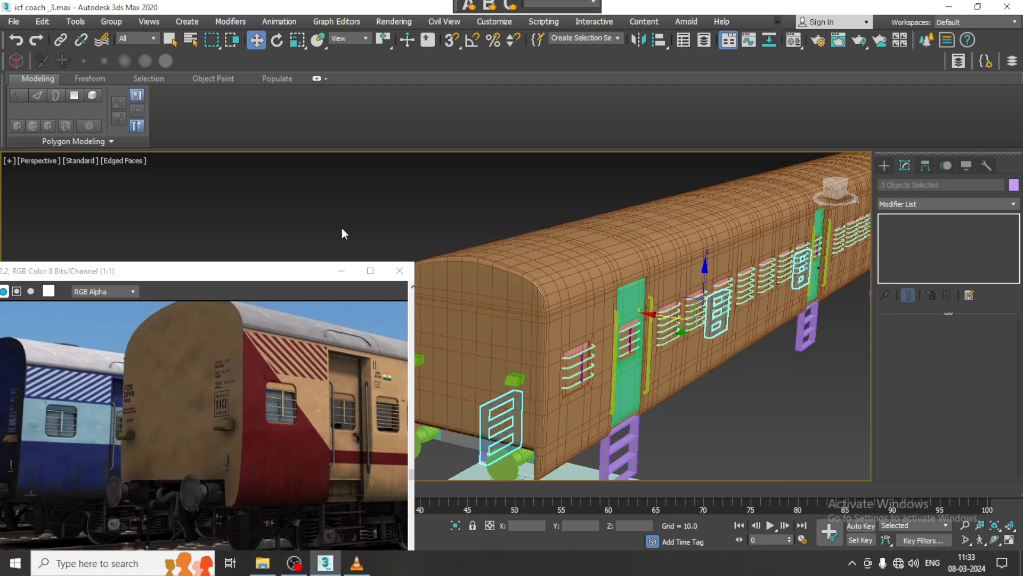
Step: Shrink and reposition the reference photo window with the image at 1:2, and collapse the modeling ribbon to enlarge the viewport
drag(280, 276, 312, 61)
alt+middle_drag(716, 349, 642, 318)
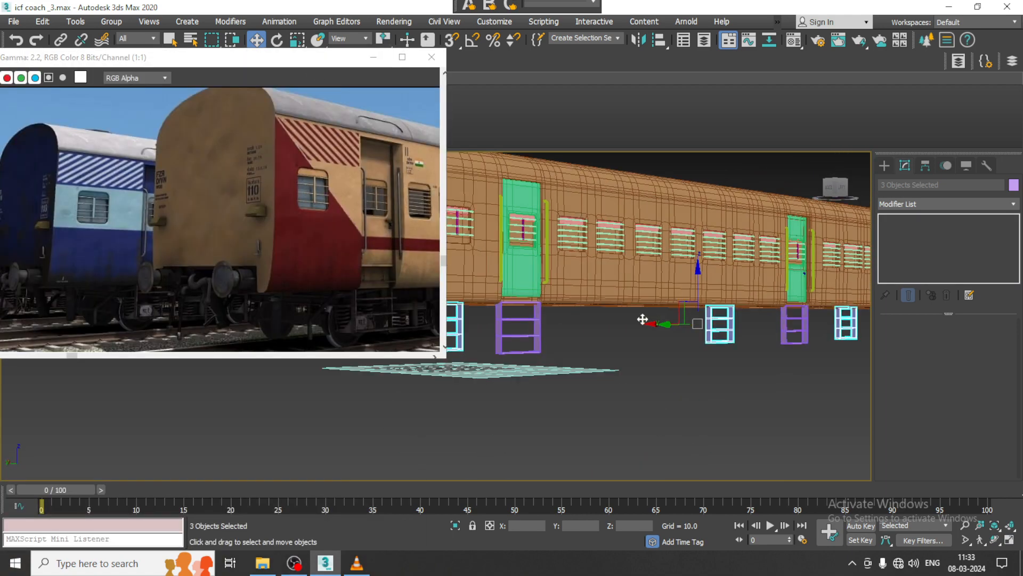
middle_drag(642, 277, 696, 321)
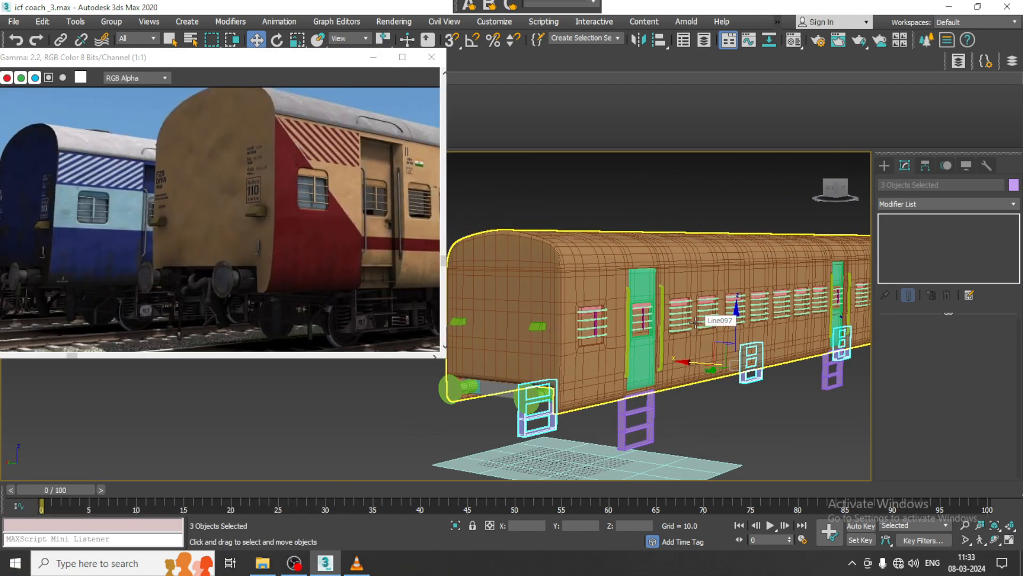
drag(445, 360, 367, 283)
scroll(233, 197, down, 1)
alt+middle_drag(560, 237, 391, 147)
drag(101, 62, 106, 158)
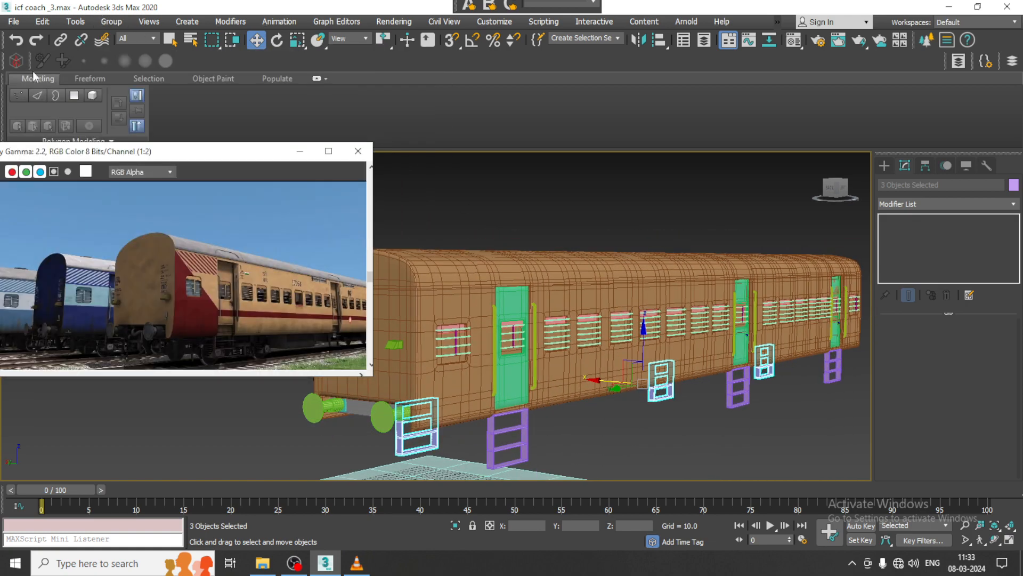
click(39, 80)
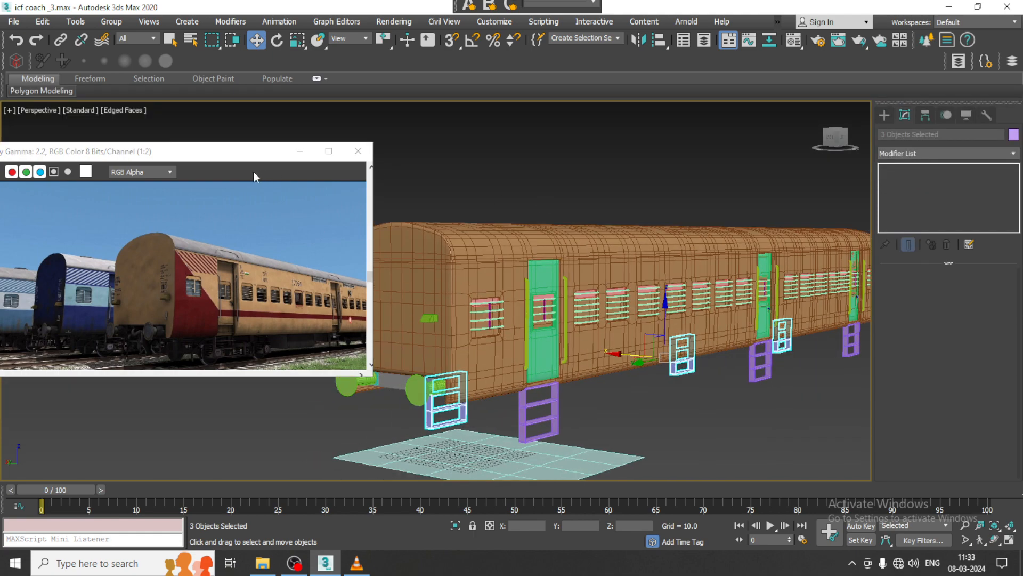
drag(213, 151, 226, 40)
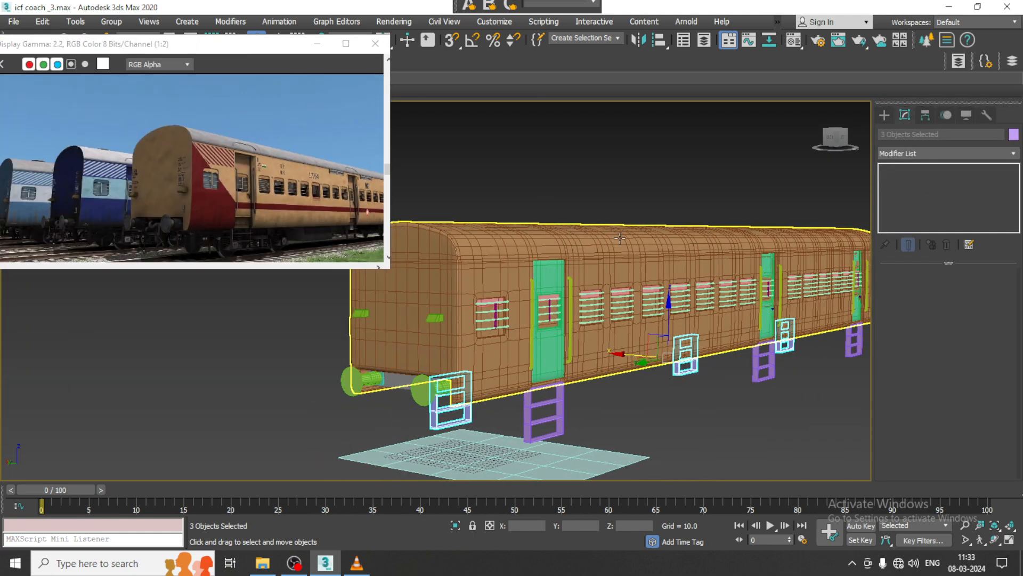
Step: Expand the perspective view with expert mode and turn off edged faces so the coach displays shaded without wireframe
key(ctrl+x)
scroll(685, 304, up, 3)
scroll(690, 314, down, 3)
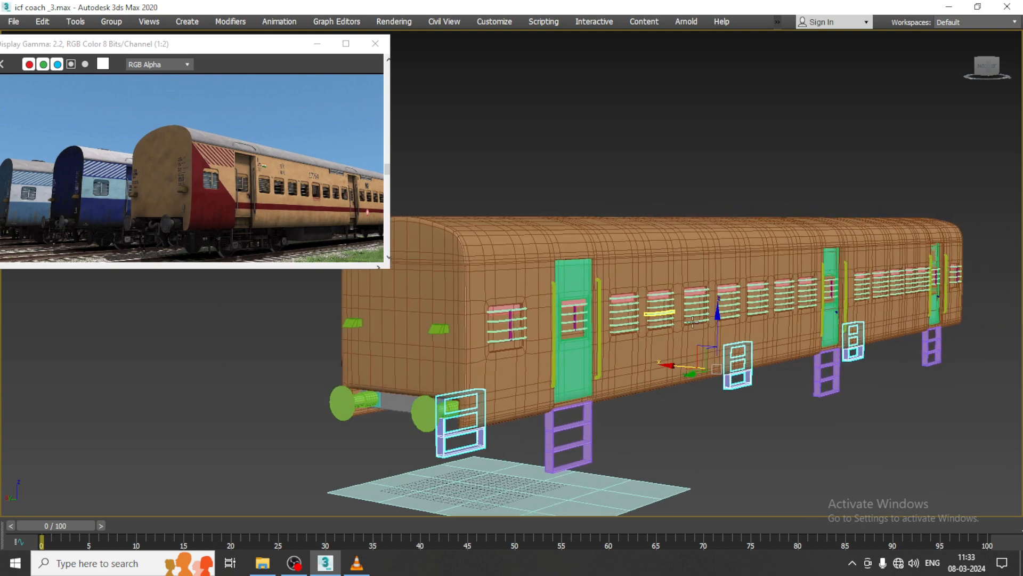
scroll(712, 285, up, 5)
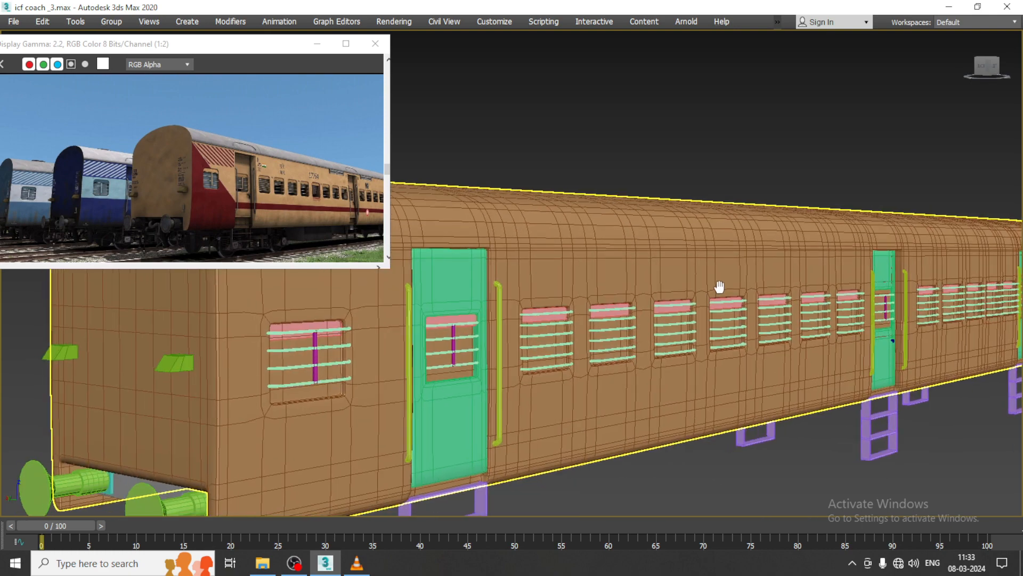
scroll(719, 287, down, 5)
key(F4)
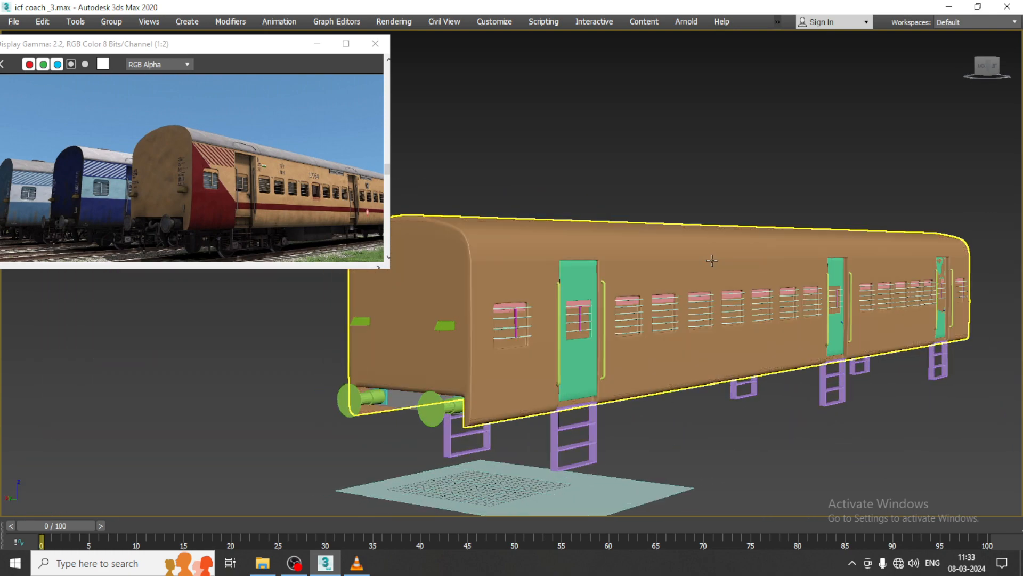
Step: Walk the perspective camera slightly around the shaded coach to compare its angle and shape with the reference photo
scroll(712, 260, up, 3)
scroll(712, 261, down, 3)
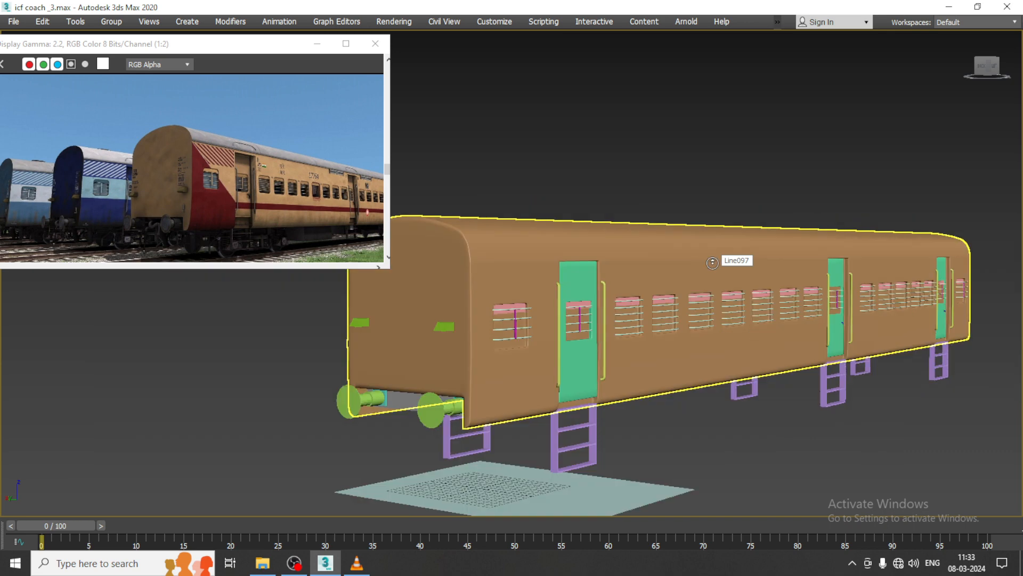
key(Up)
key(Right)
key(Up)
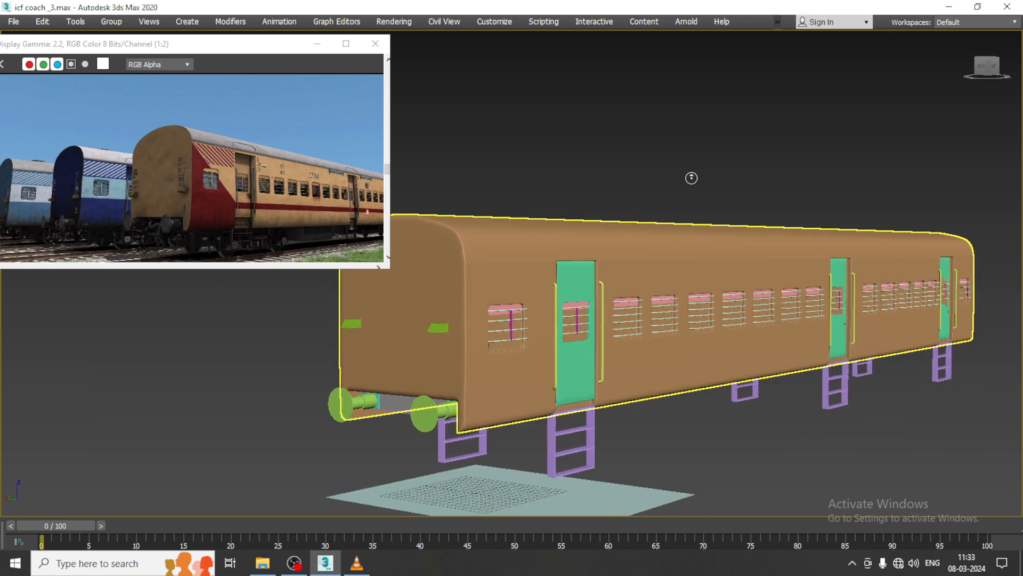
middle_drag(704, 190, 703, 190)
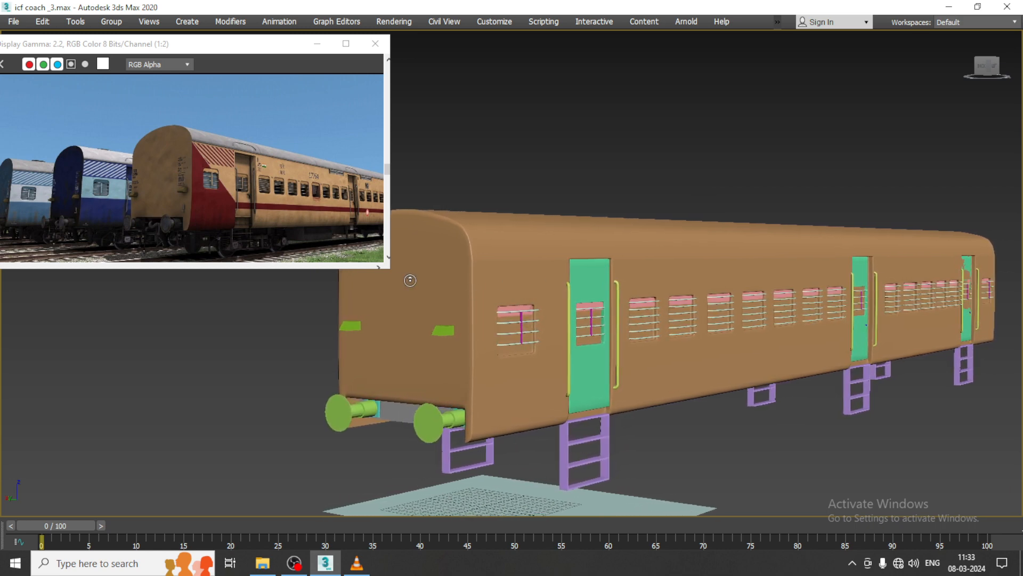
Step: Shrink the reference photo window and zoom its image out to 1:4, keeping the expanded coach view beside it
drag(391, 270, 348, 233)
scroll(265, 171, down, 1)
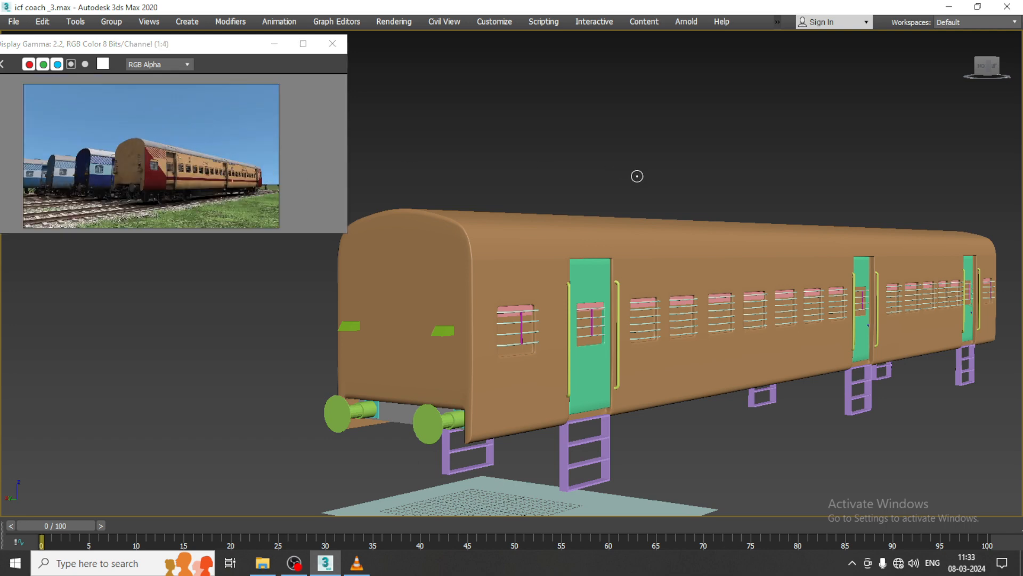
key(ctrl+x)
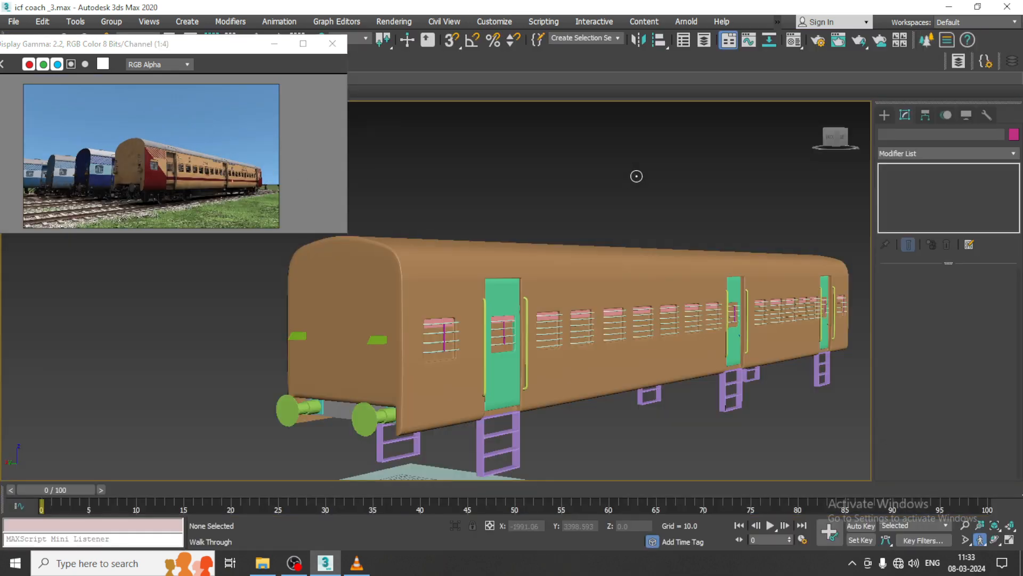
key(ctrl+x)
middle_drag(707, 245, 710, 243)
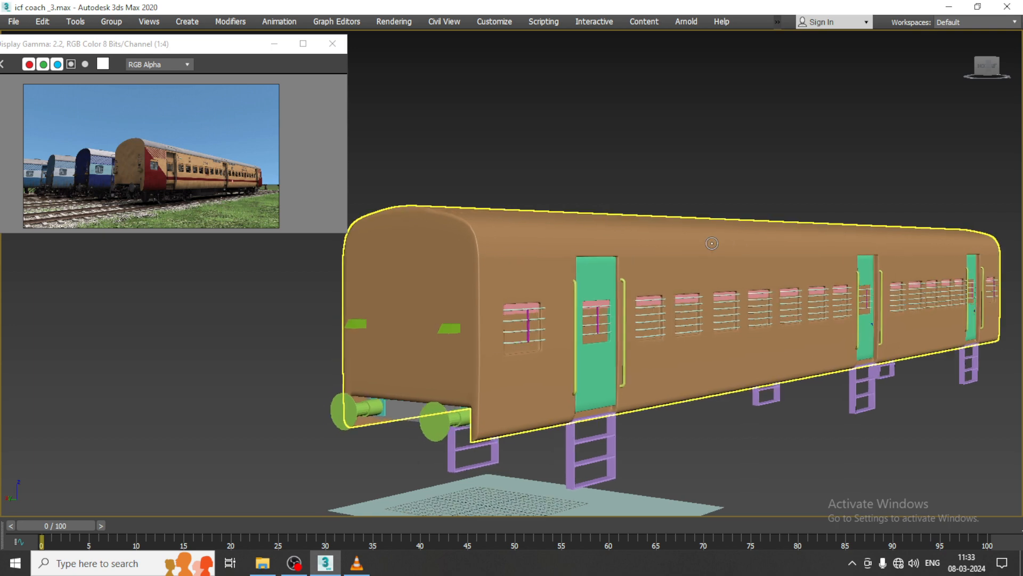